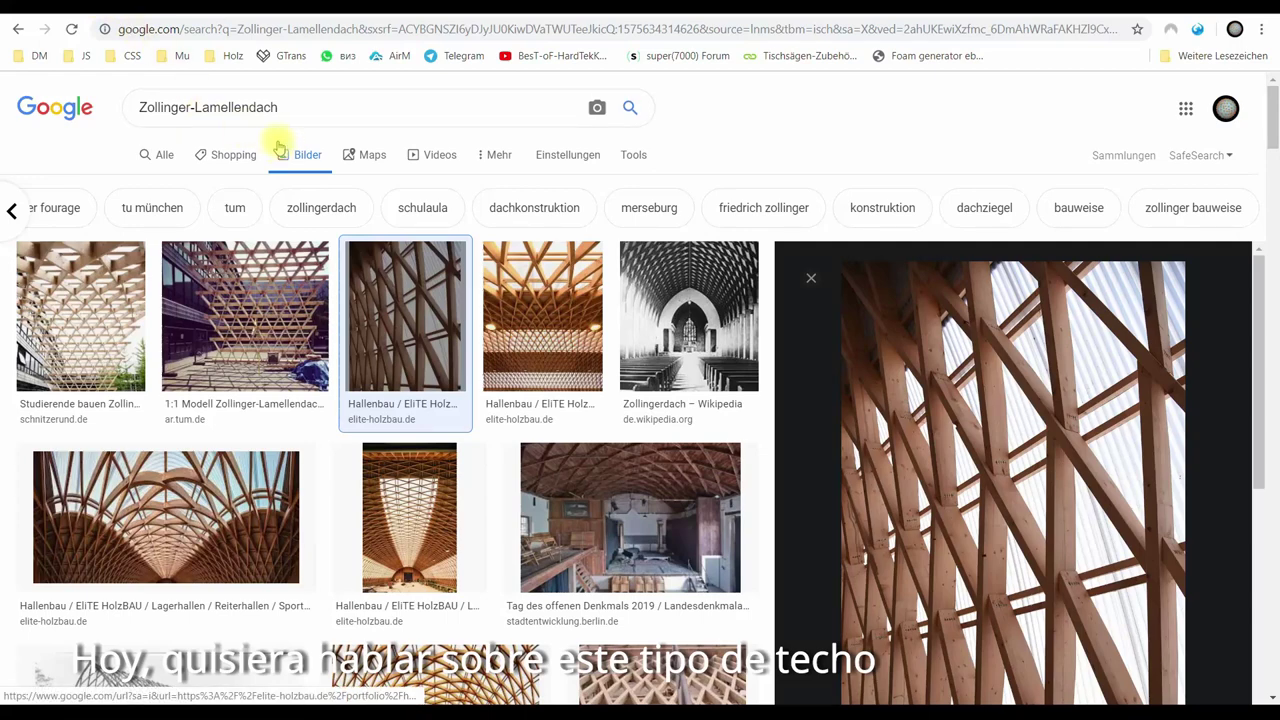
# - Preview the skcottbus.de lattice-roof image and briefly visit its Klosterschenke page
pyautogui.scroll(-4, 349, 343)
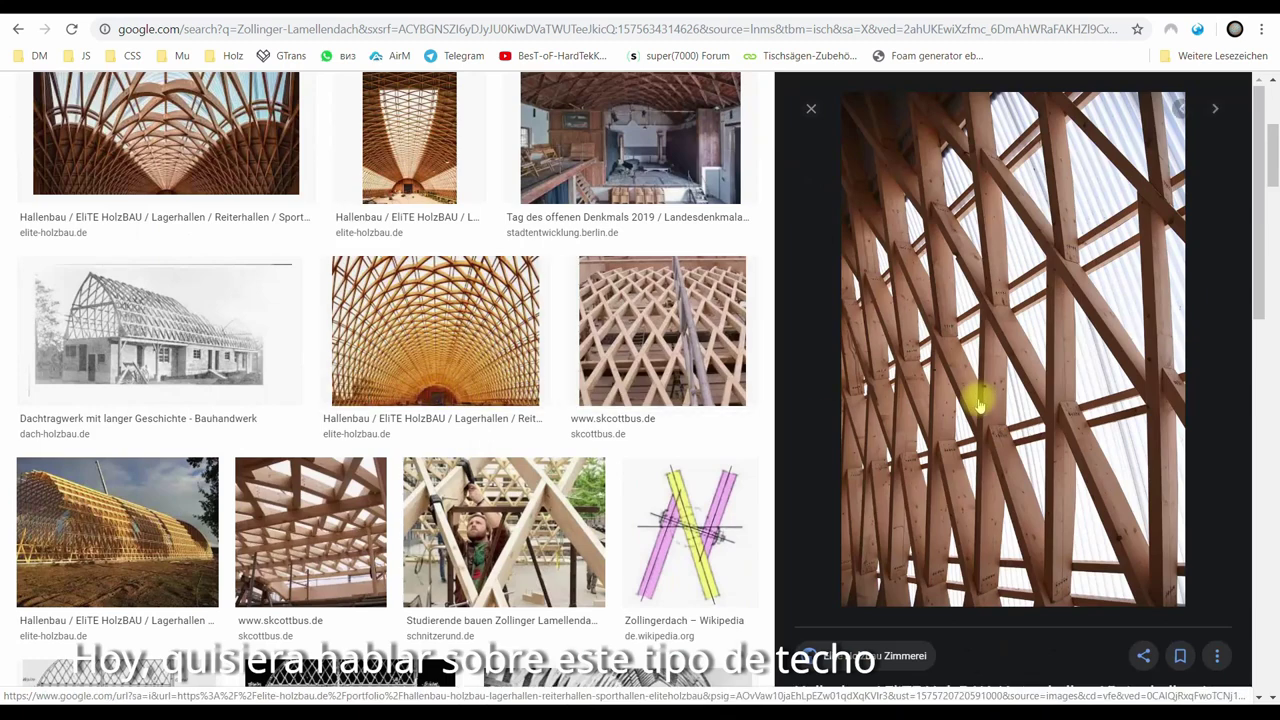
pyautogui.click(663, 320)
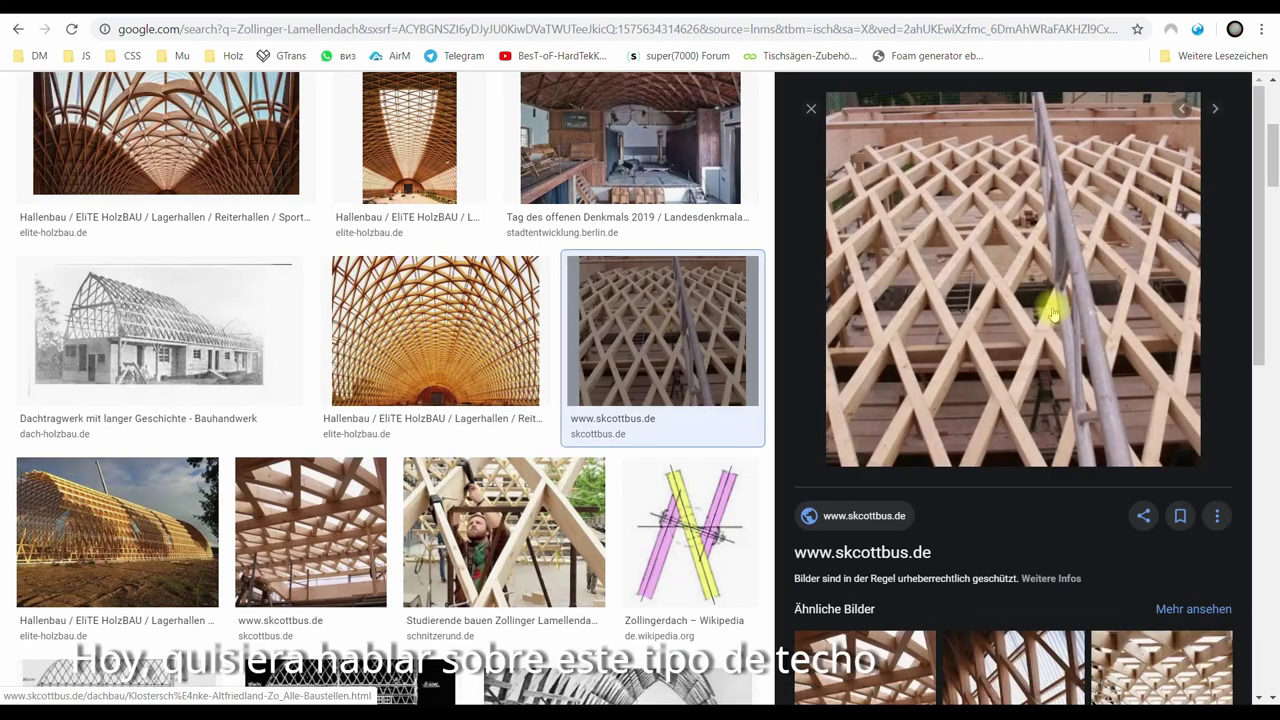
pyautogui.scroll(4, 1014, 357)
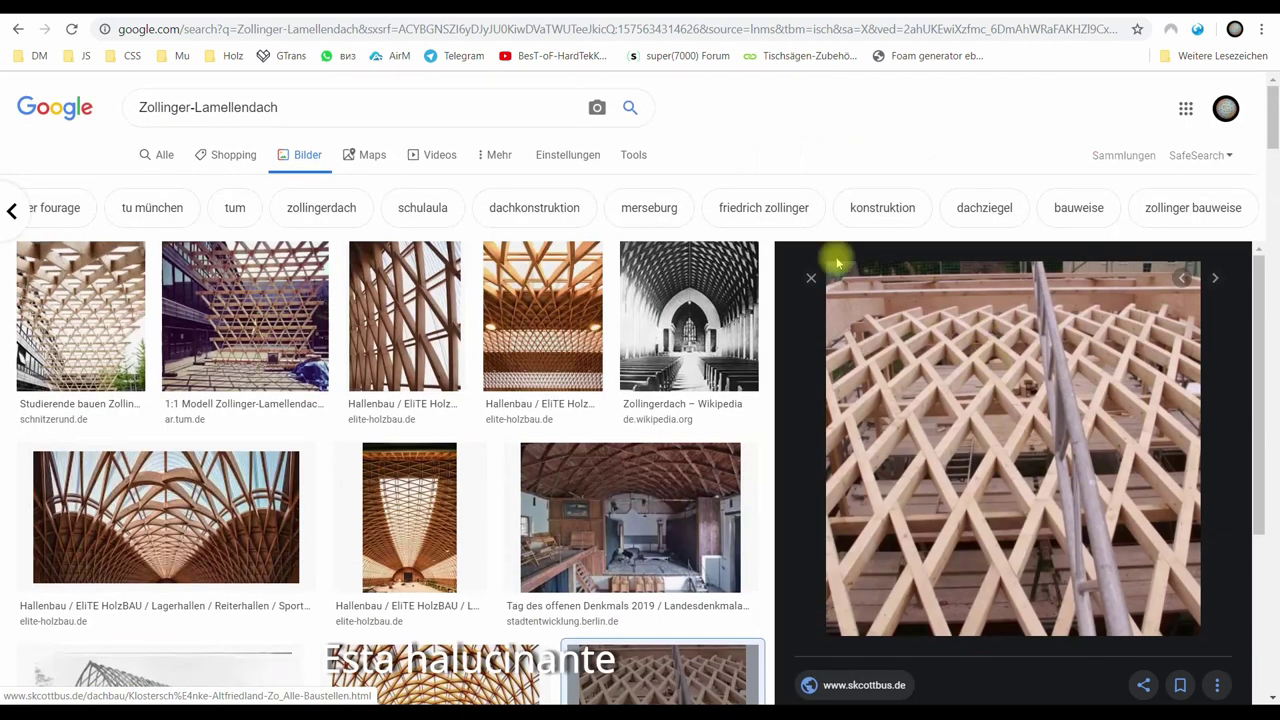
pyautogui.click(308, 12)
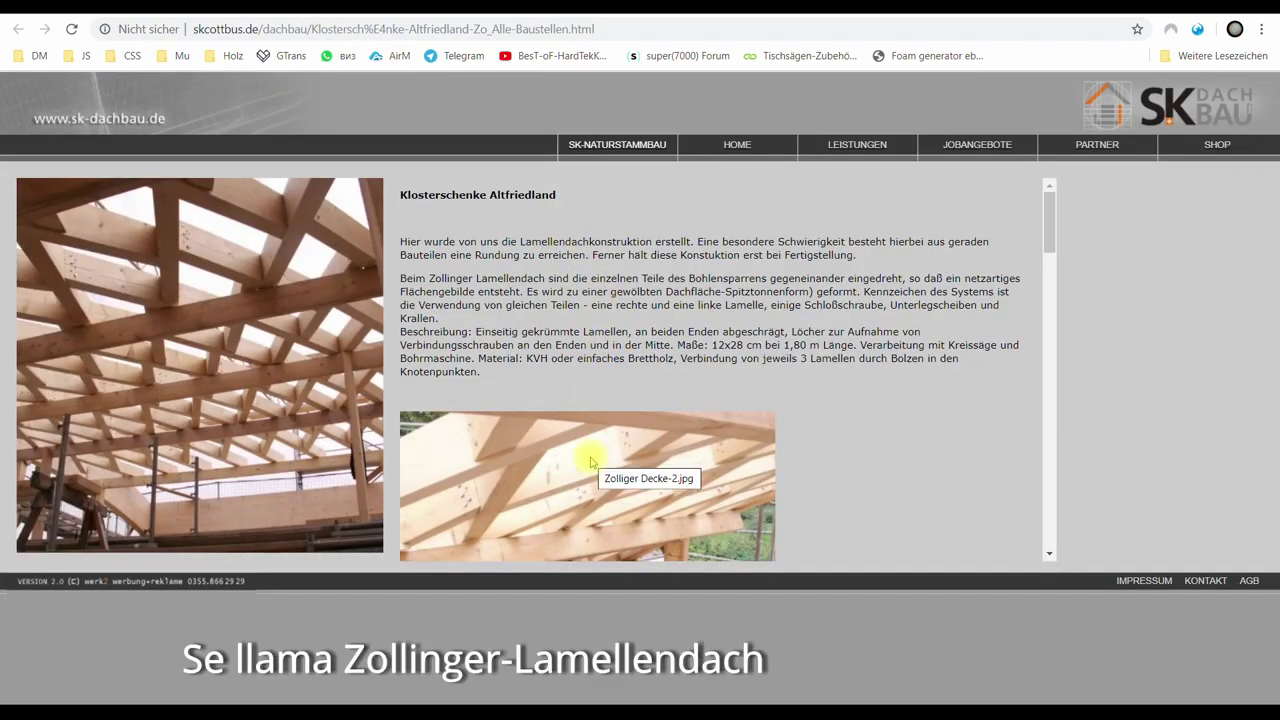
pyautogui.click(315, 10)
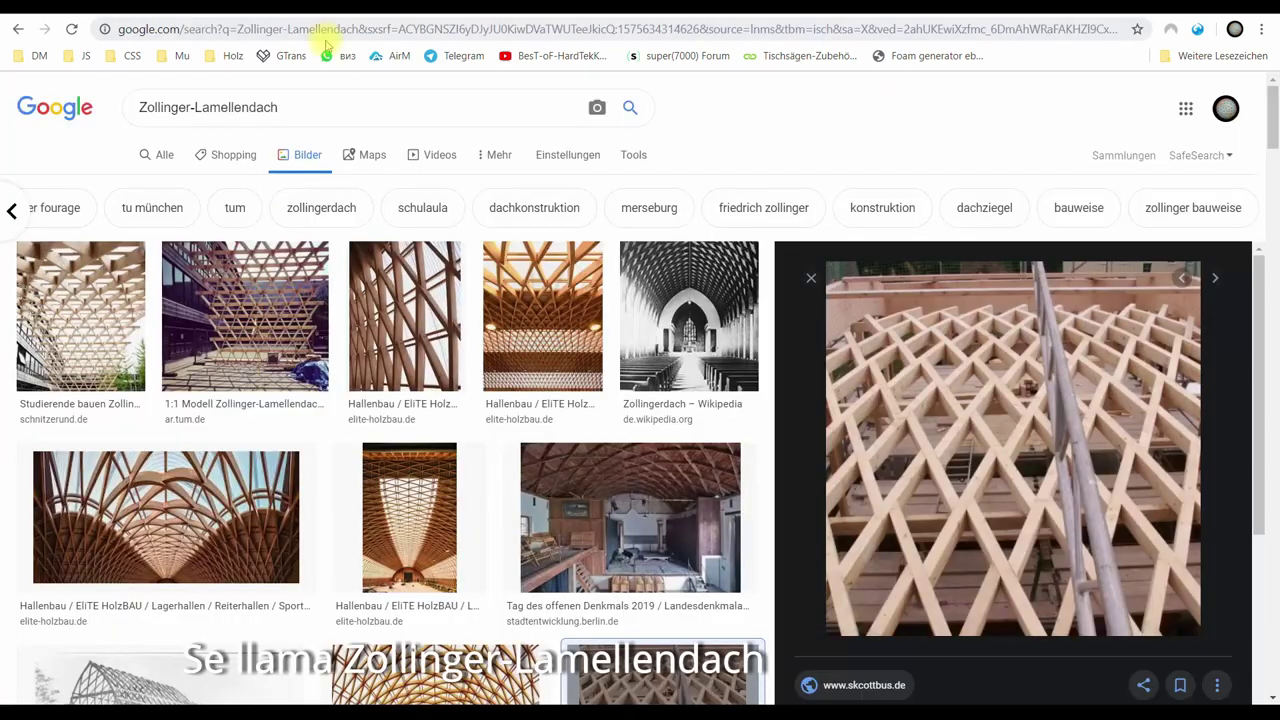
# - Highlight the Zollinger-Lamellendach search term, scroll through similar images, and switch to Photos
pyautogui.click(350, 99)
pyautogui.moveTo(349, 100); pyautogui.dragTo(160, 108)
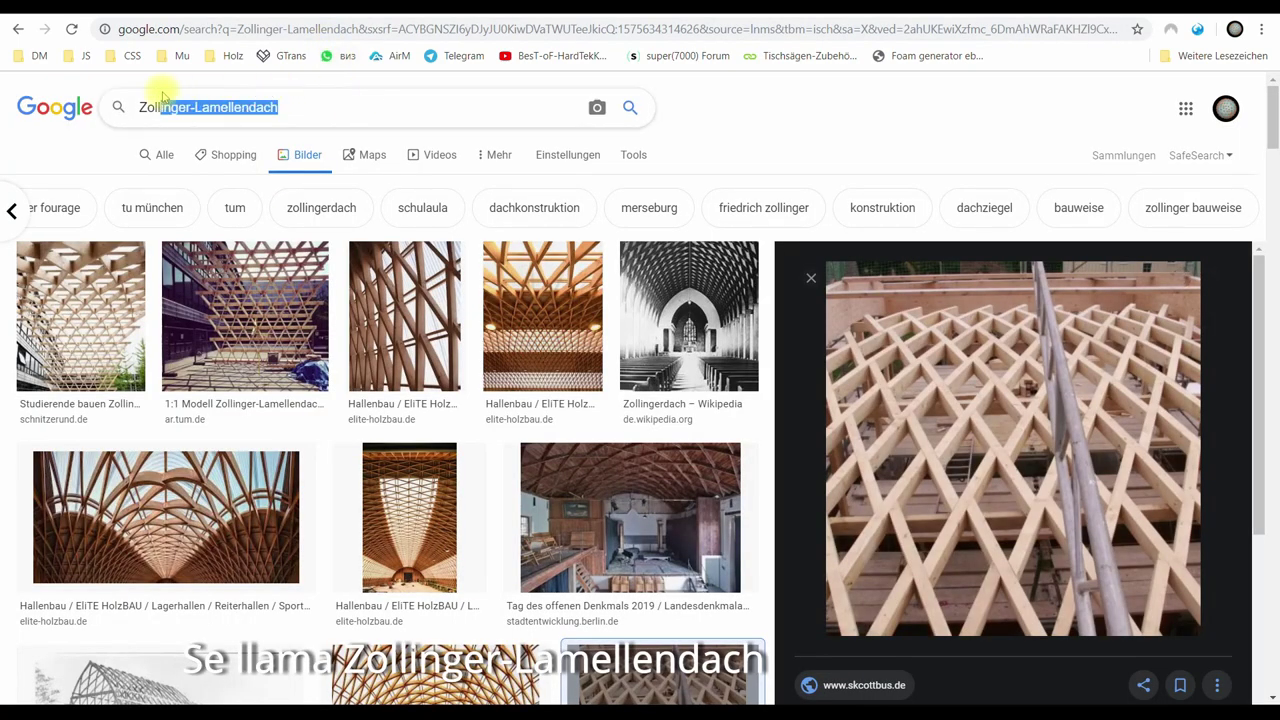
pyautogui.click(349, 95)
pyautogui.scroll(-5, 503, 286)
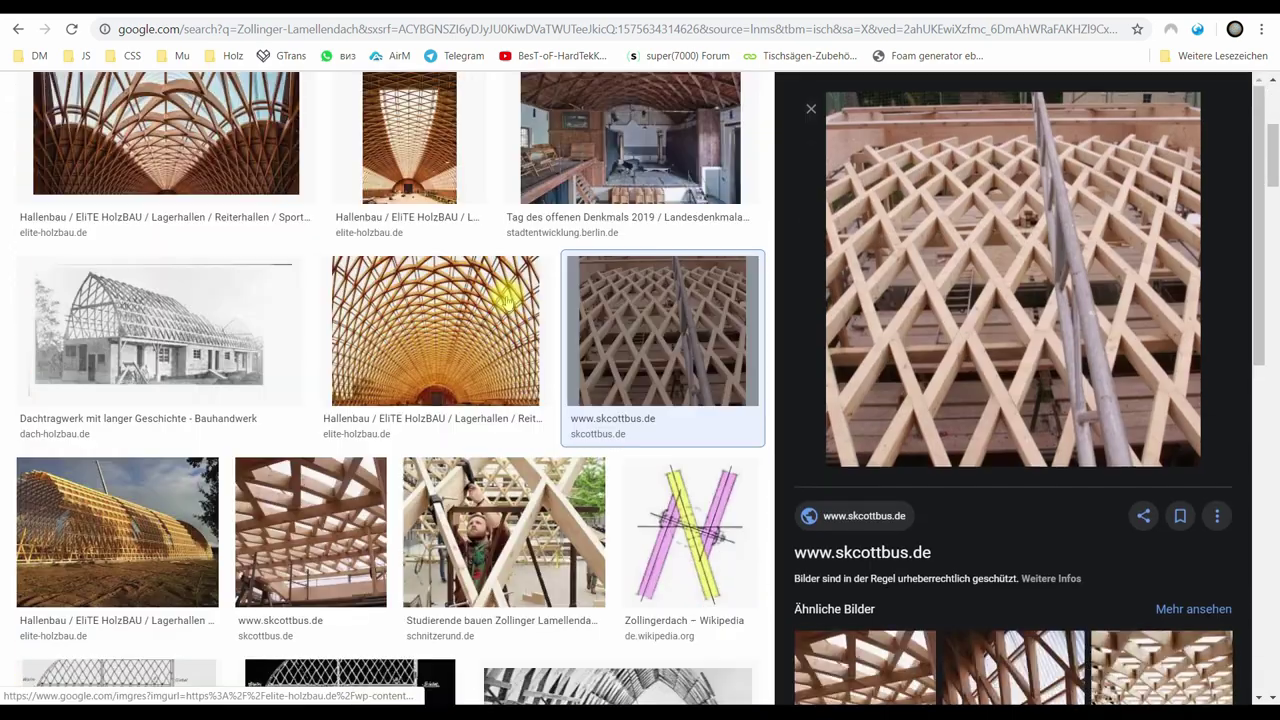
pyautogui.scroll(5, 503, 286)
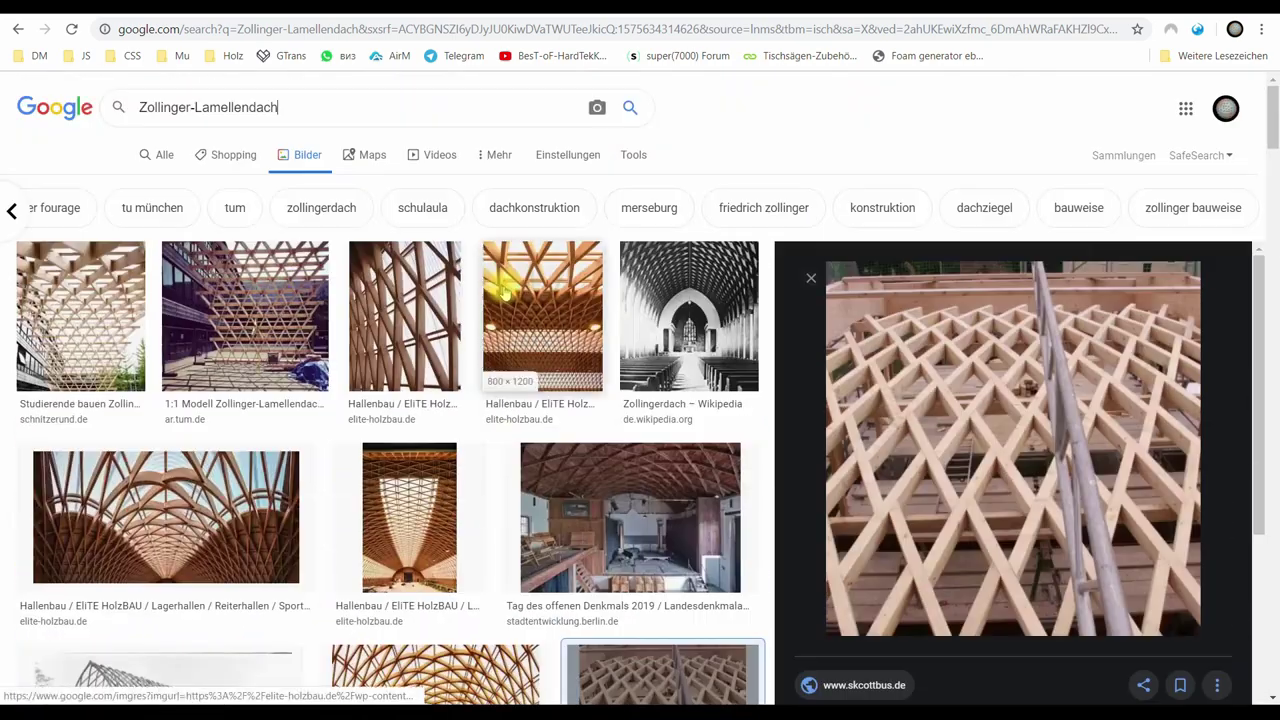
pyautogui.scroll(-4, 929, 329)
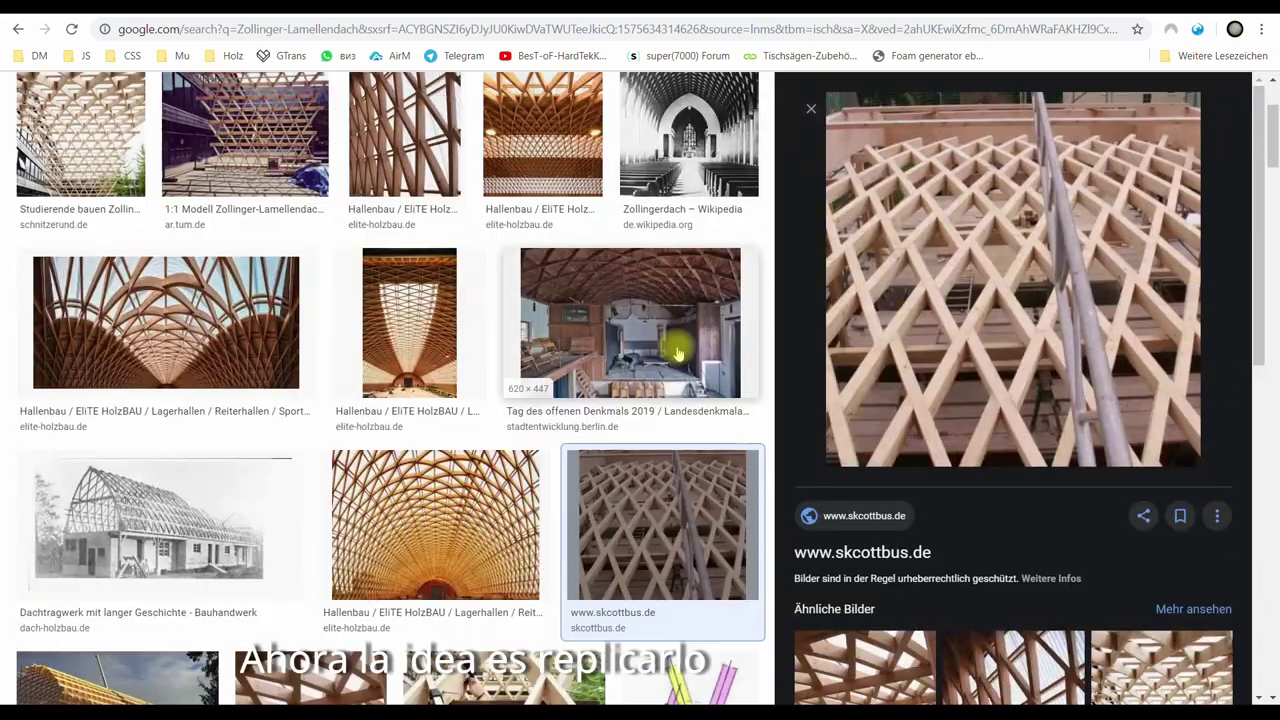
pyautogui.scroll(-1, 951, 332)
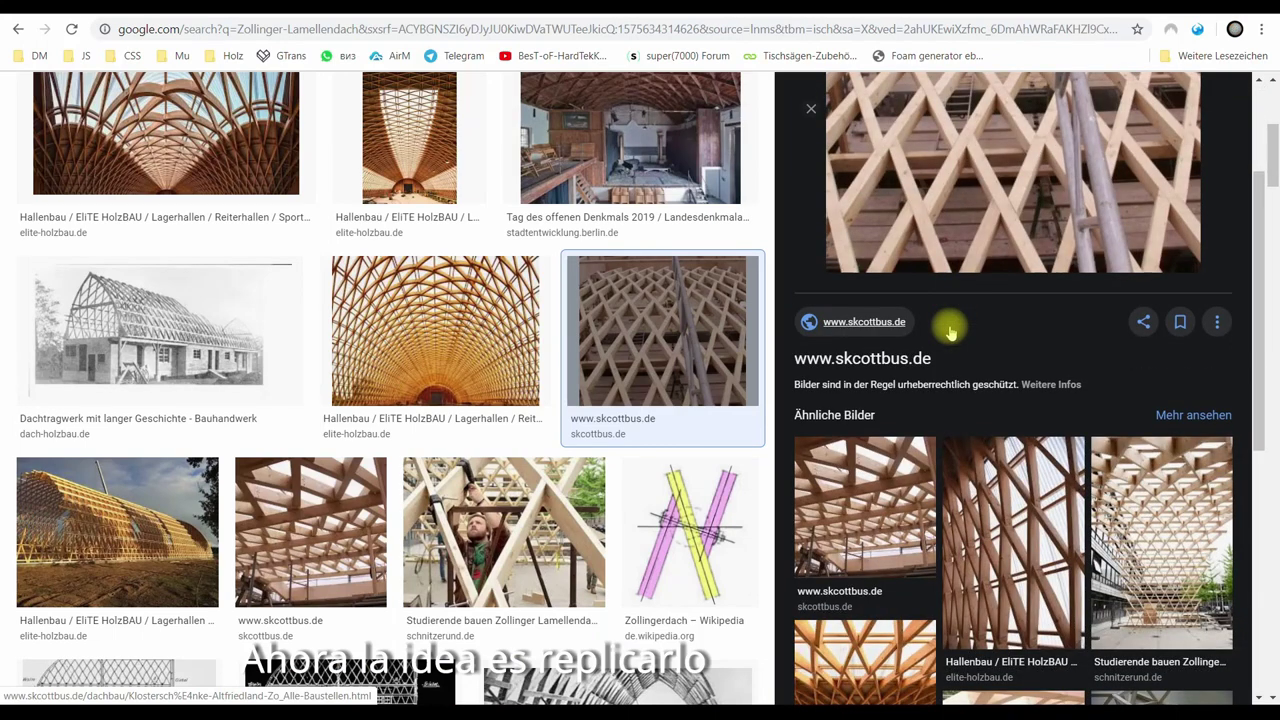
pyautogui.scroll(-4, 951, 331)
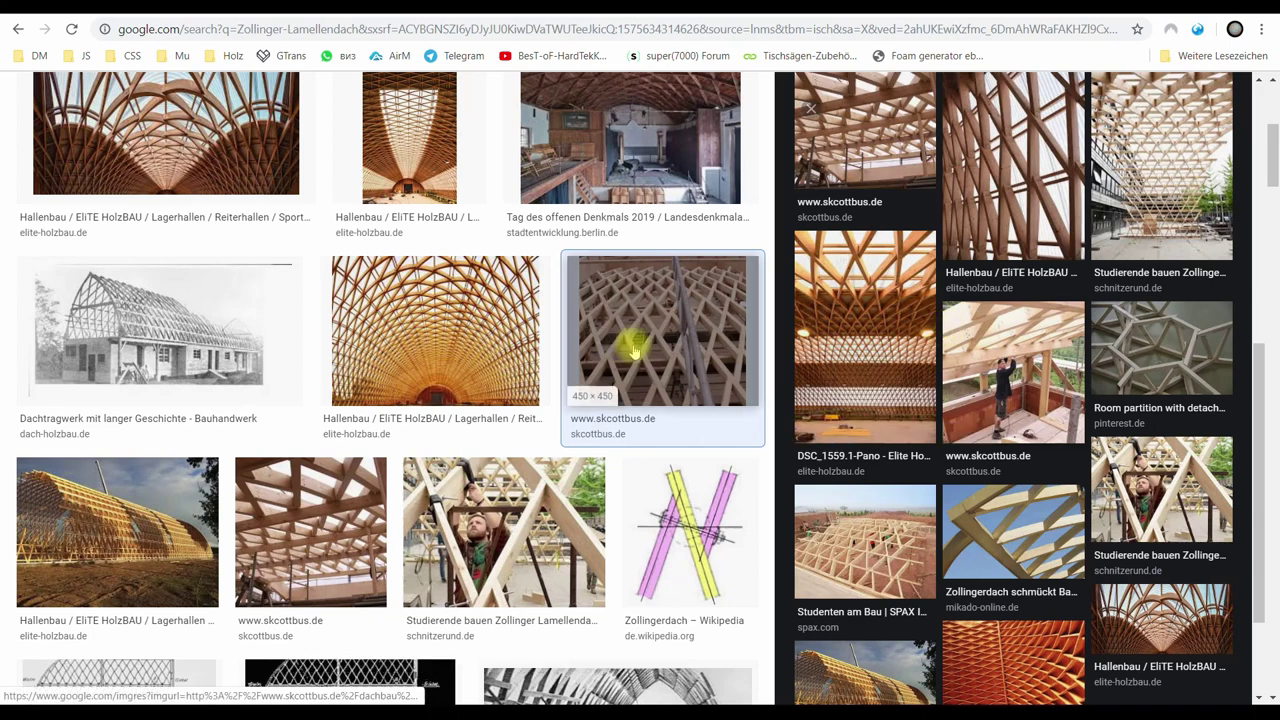
pyautogui.hotkey('alt', 'Tab')
pyautogui.hotkey('alt', 'Tab')
pyautogui.hotkey('alt', 'Tab')
pyautogui.hotkey('alt', 'Tab')
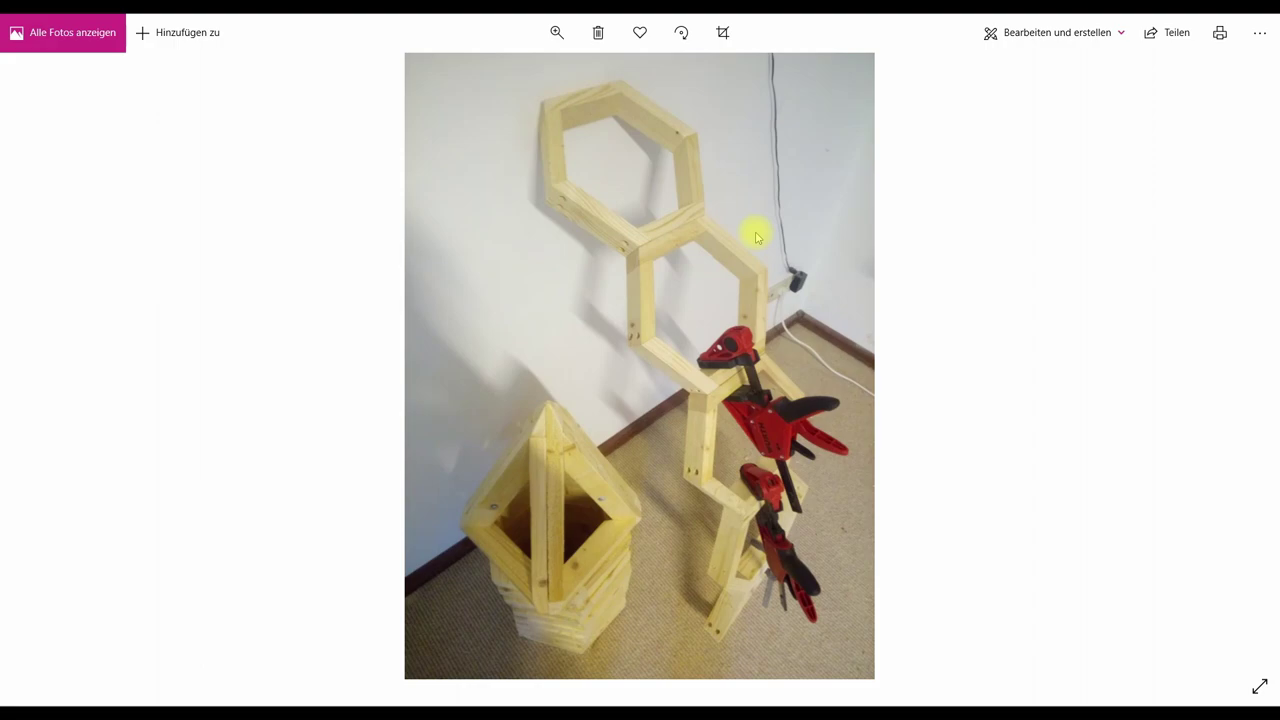
# - Browse the hexagon project photos and skim ahead through the workshop video
pyautogui.press('Right')
pyautogui.press('Right')
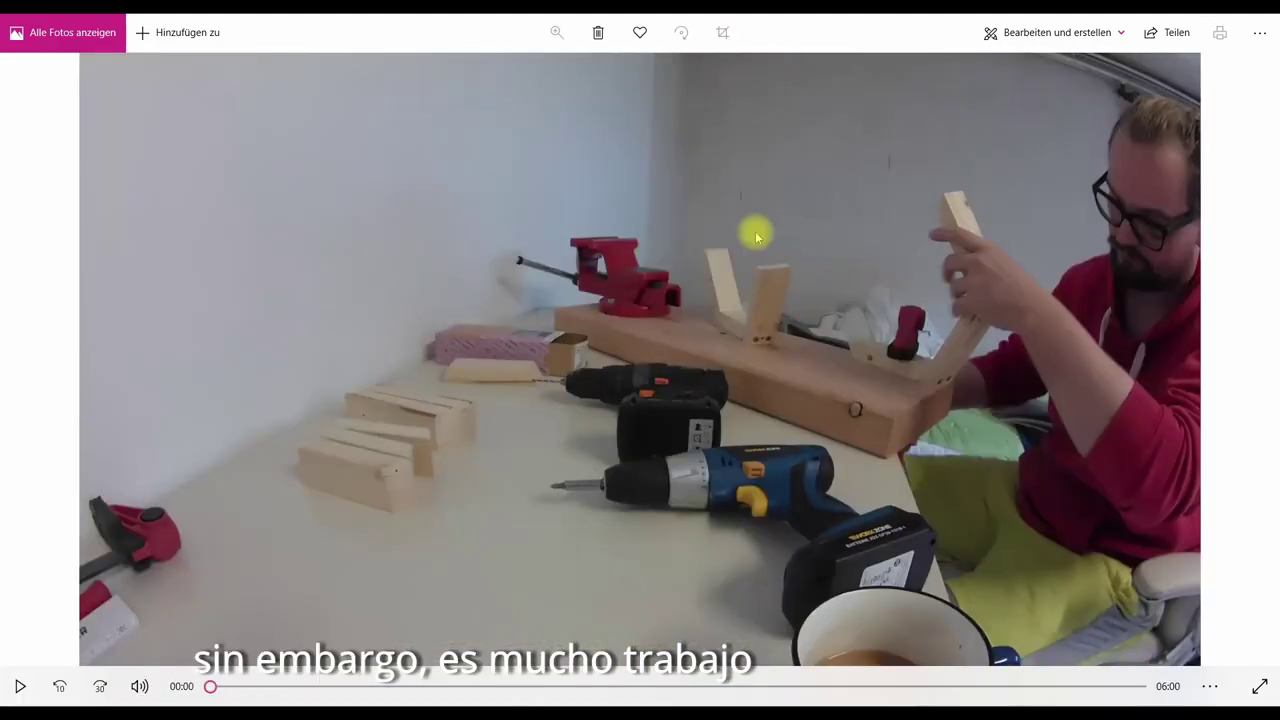
pyautogui.moveTo(210, 686); pyautogui.dragTo(834, 691)
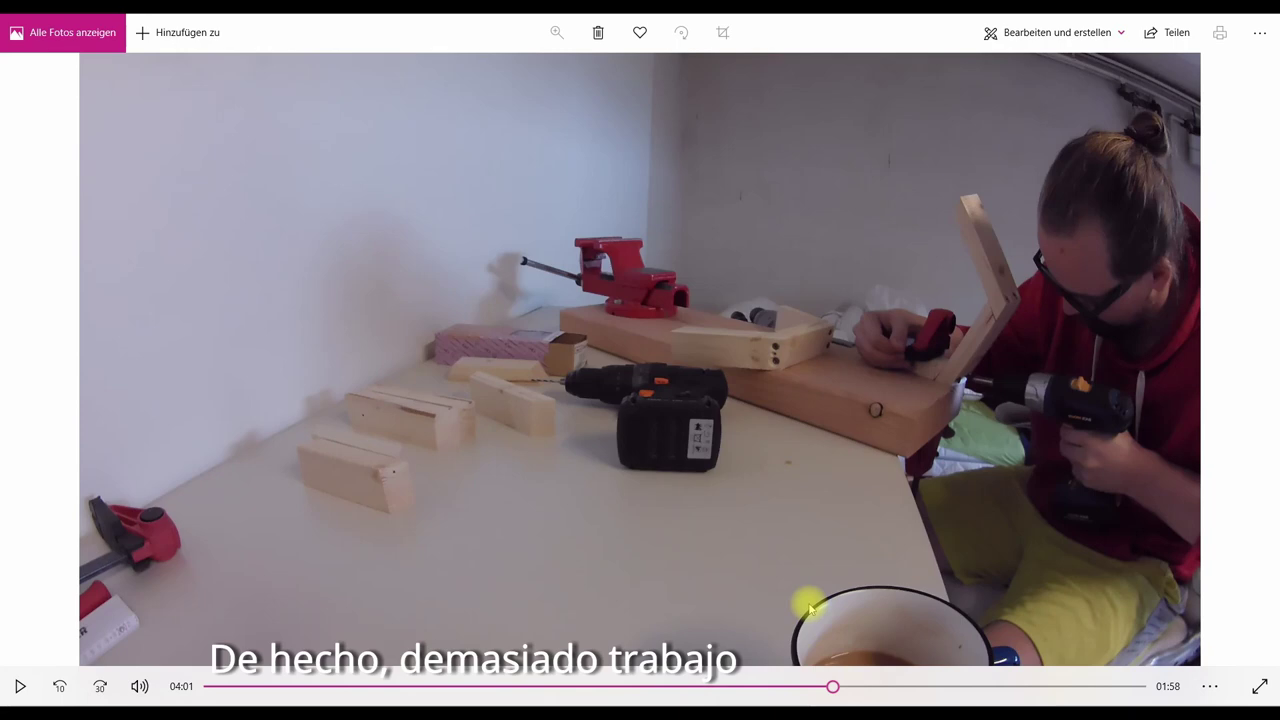
pyautogui.scroll(-2, 810, 607)
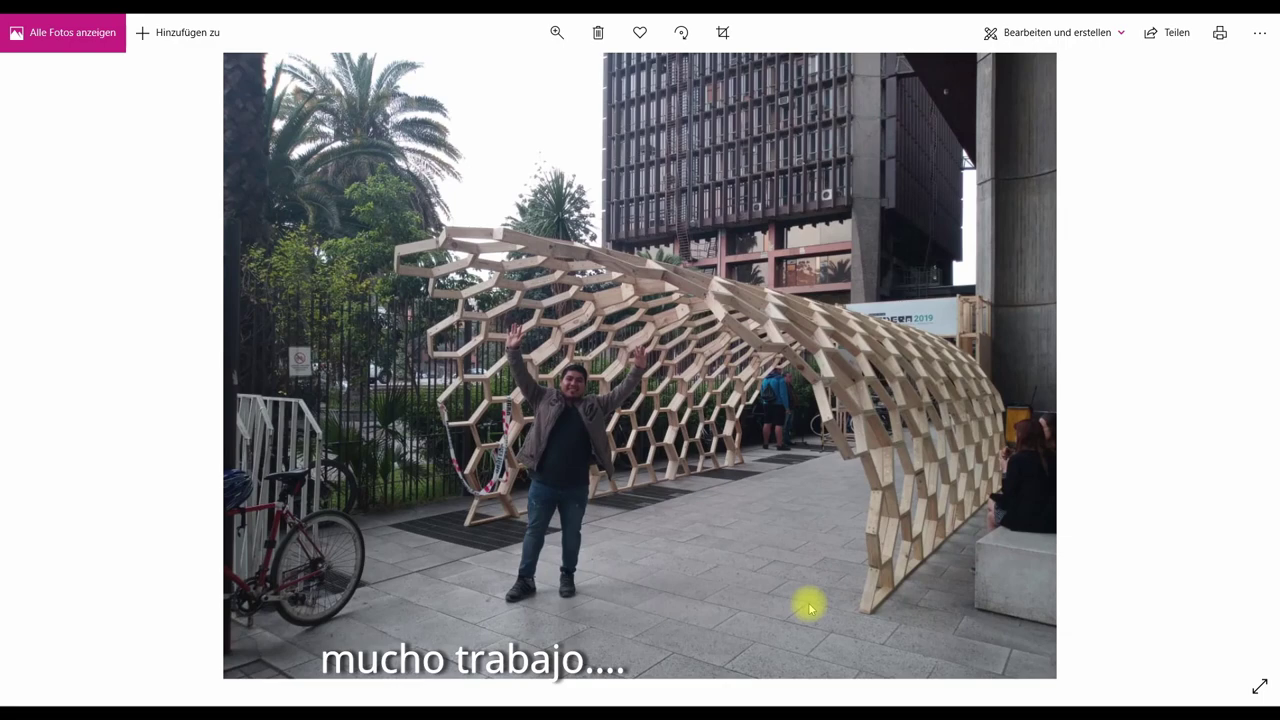
pyautogui.scroll(-4, 810, 607)
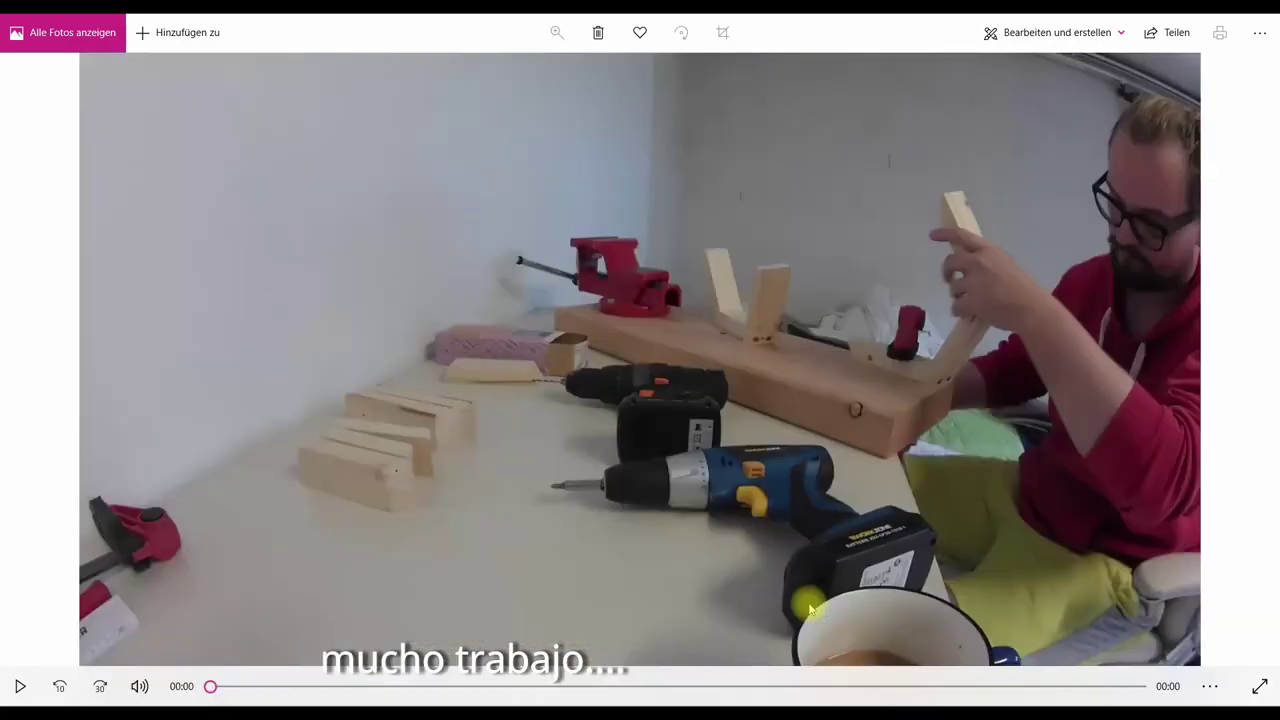
pyautogui.scroll(-2, 810, 607)
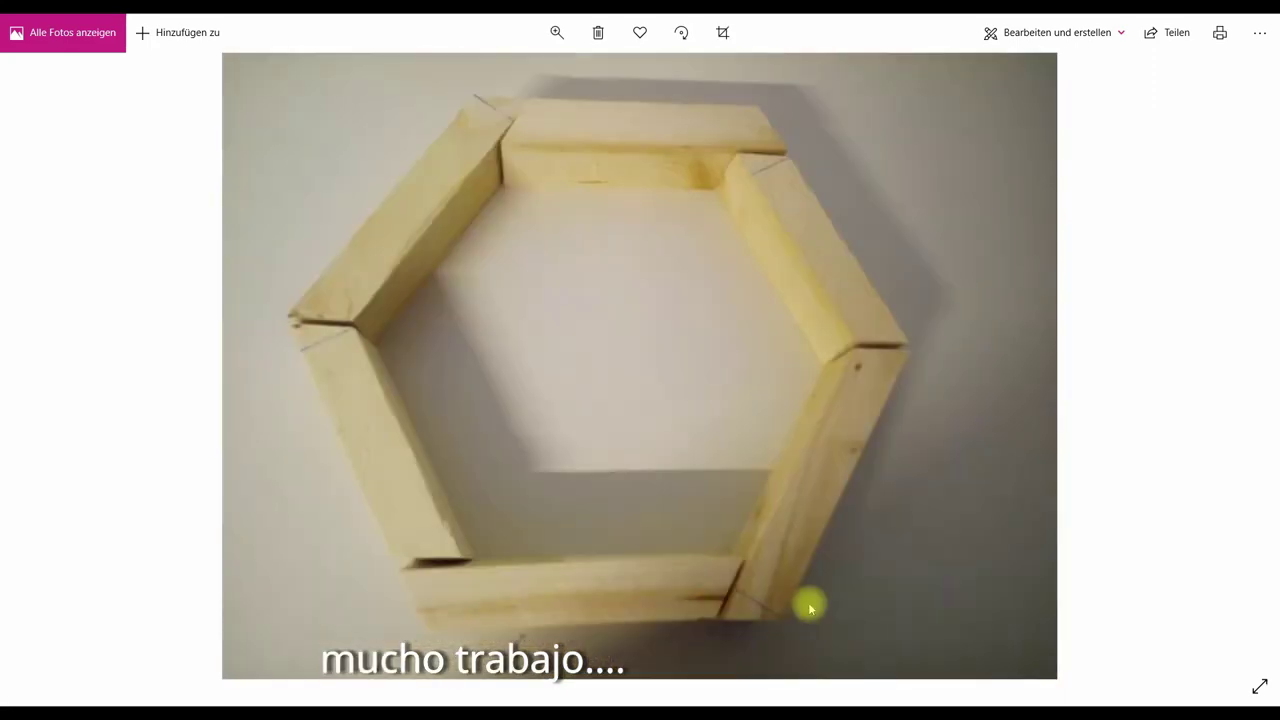
pyautogui.scroll(2, 880, 460)
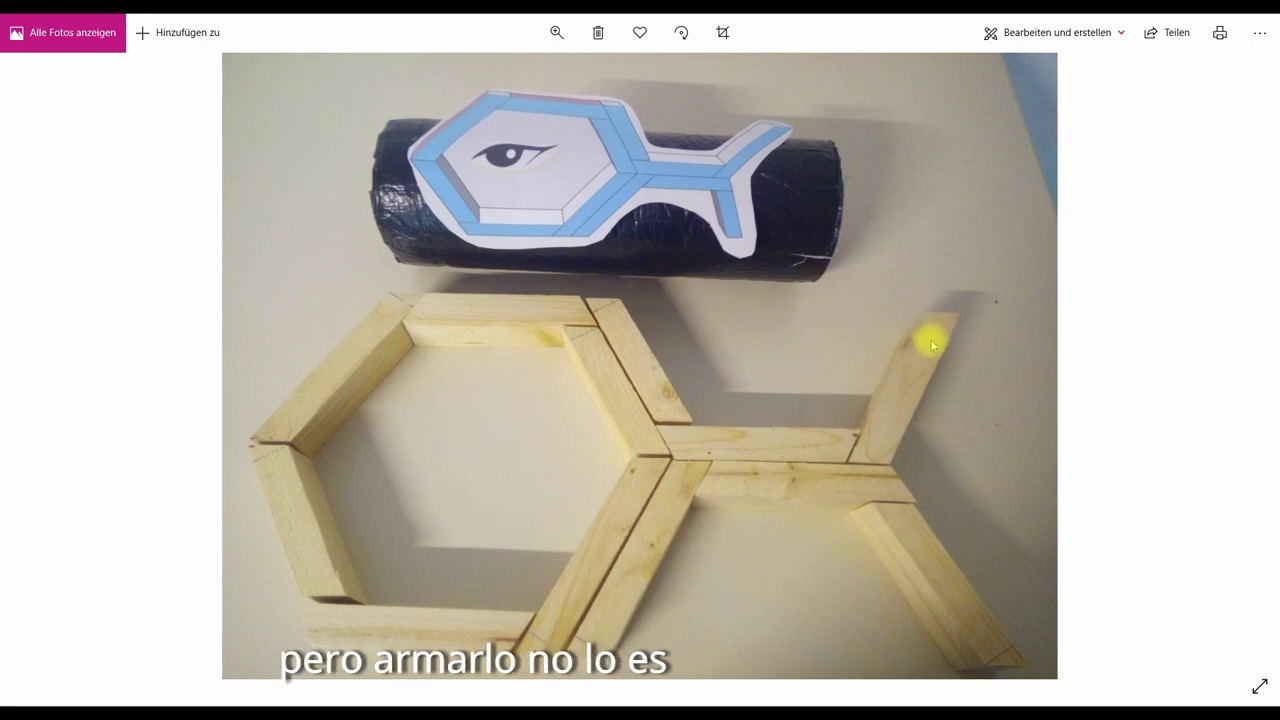
# - Preview the SPAX and Studierende bauen Zollinger images, then the skcottbus.de lattice photo again
pyautogui.hotkey('alt', 'Tab')
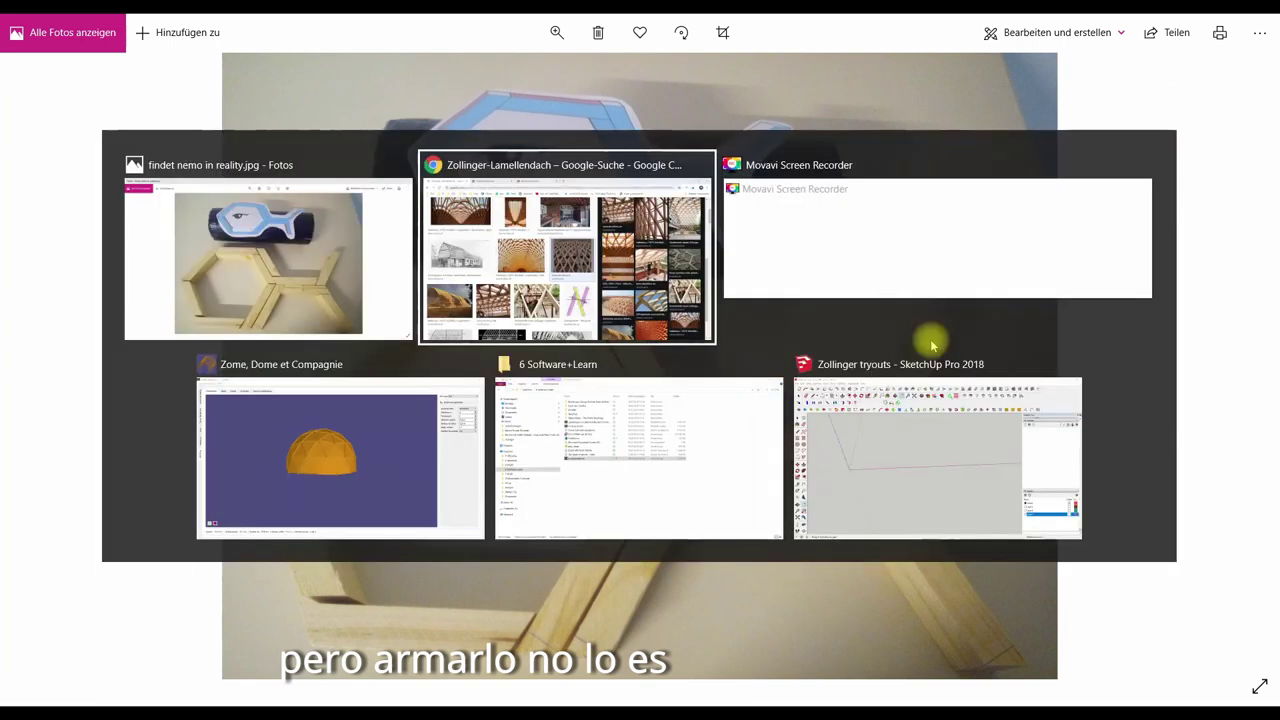
pyautogui.scroll(4, 612, 372)
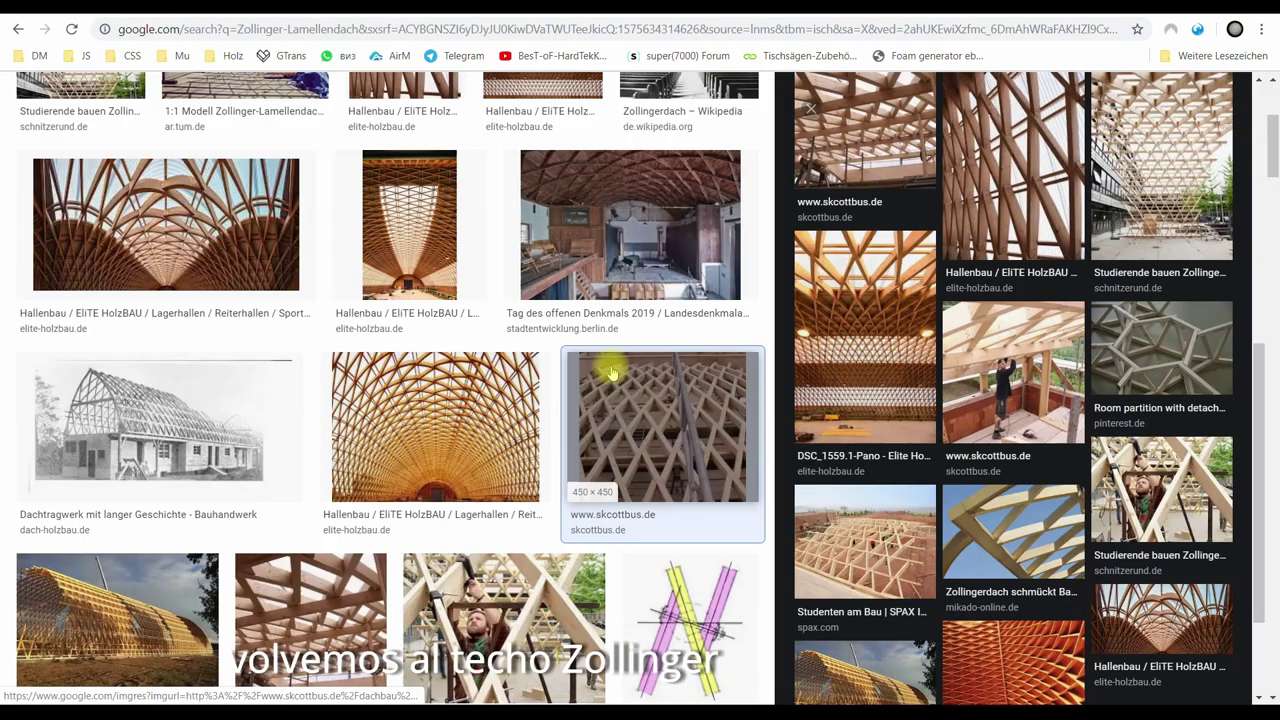
pyautogui.scroll(-4, 612, 372)
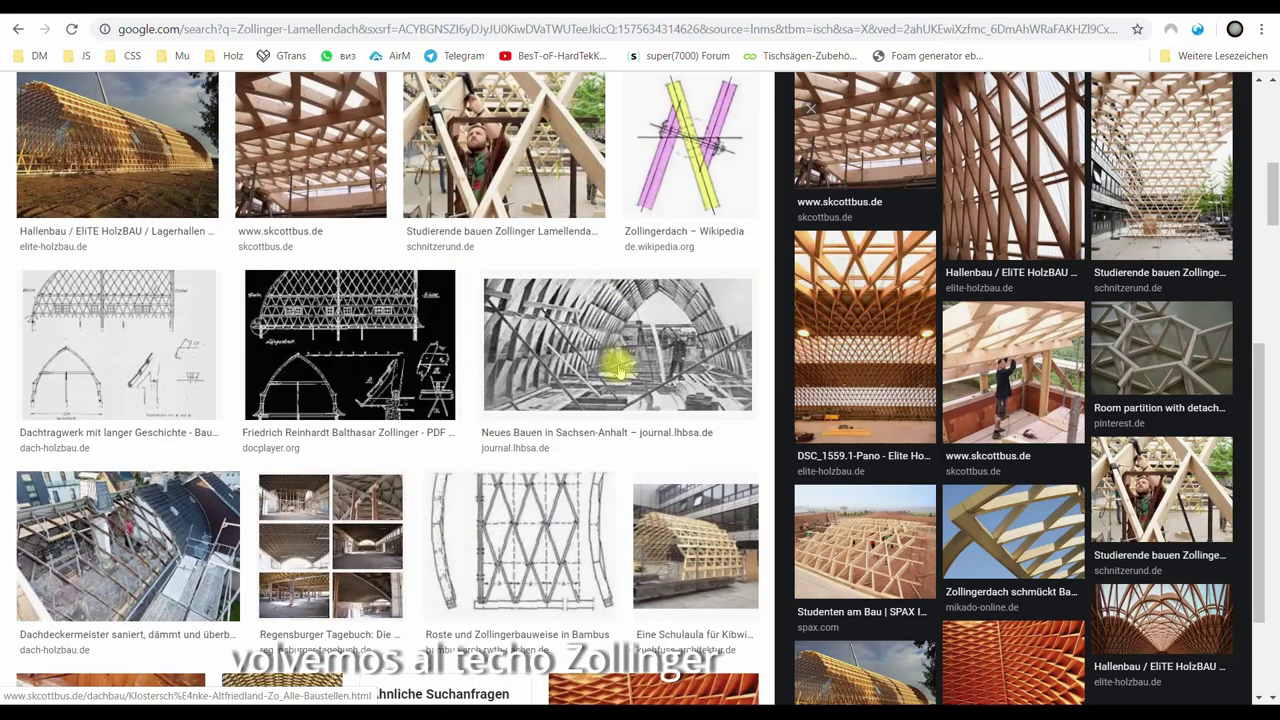
pyautogui.click(831, 492)
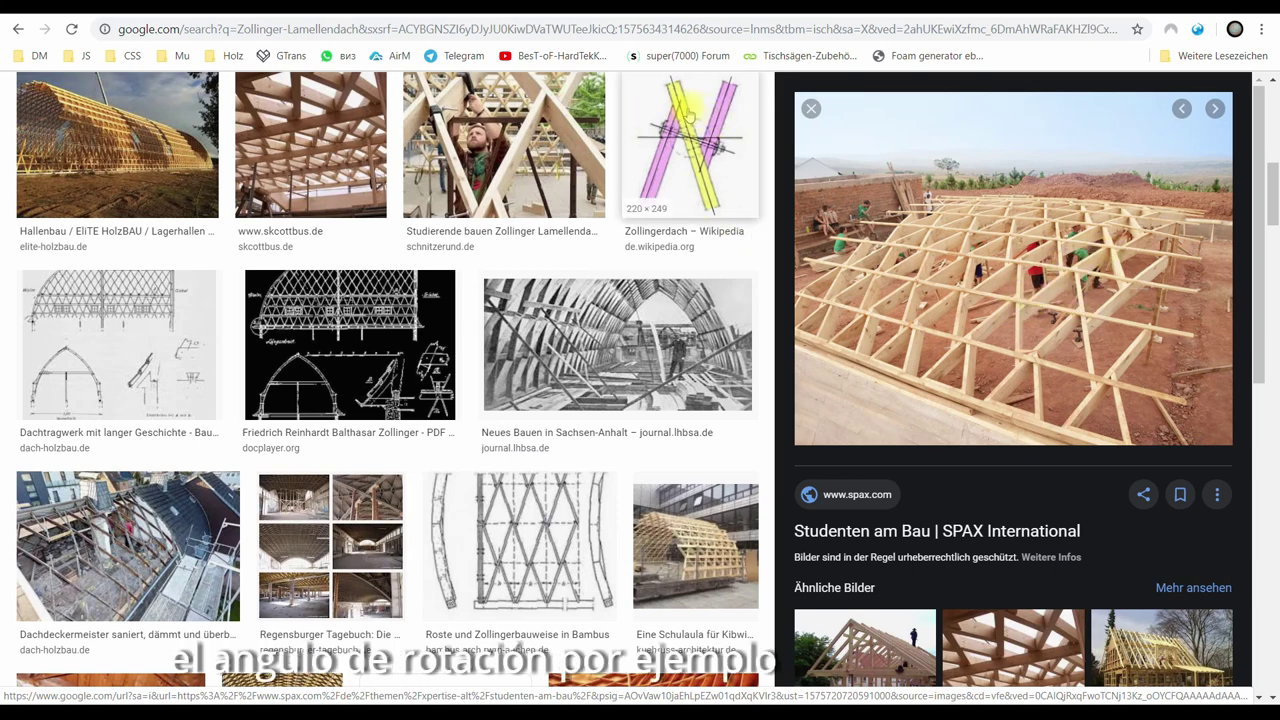
pyautogui.click(557, 140)
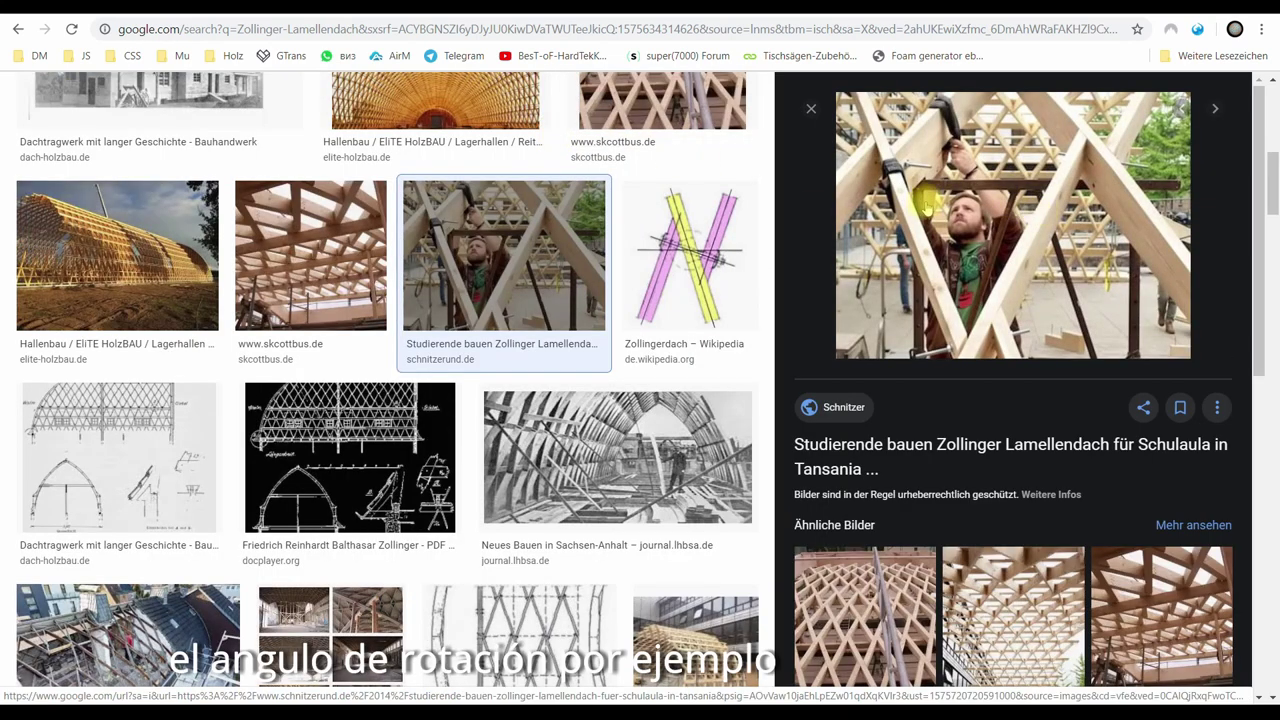
pyautogui.click(925, 588)
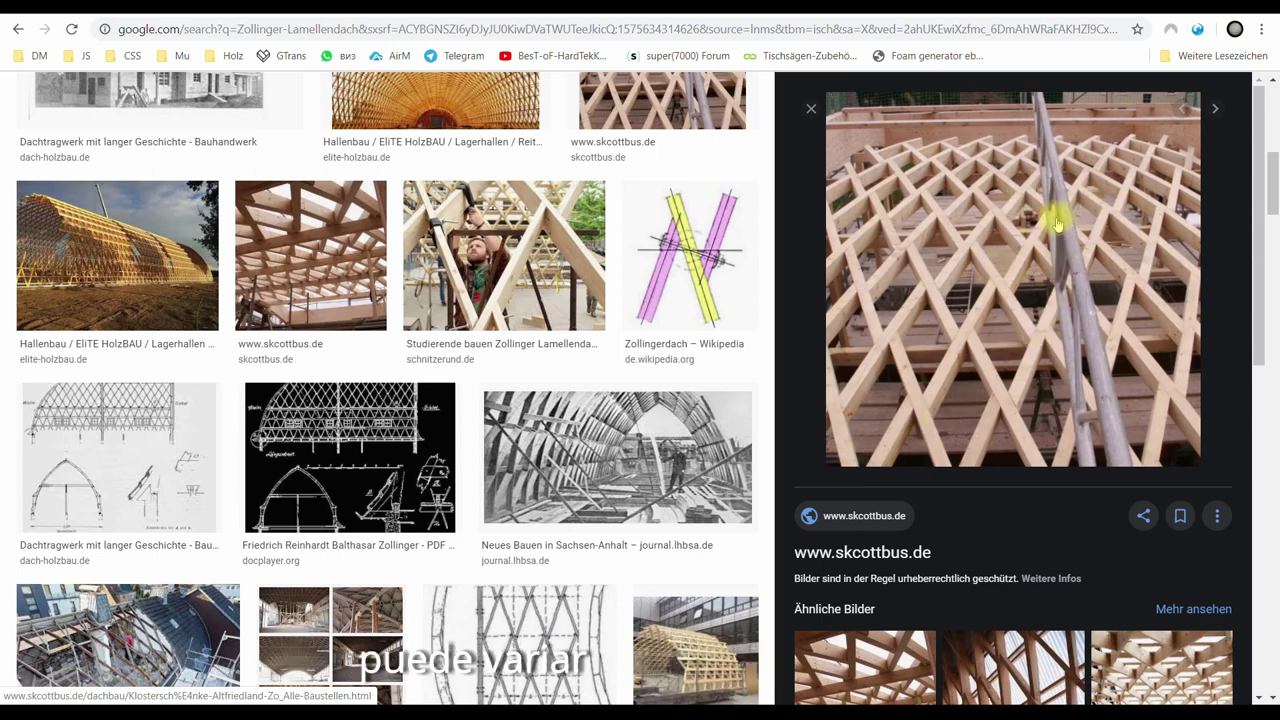
pyautogui.hotkey('alt', 'Tab')
pyautogui.hotkey('alt', 'Tab')
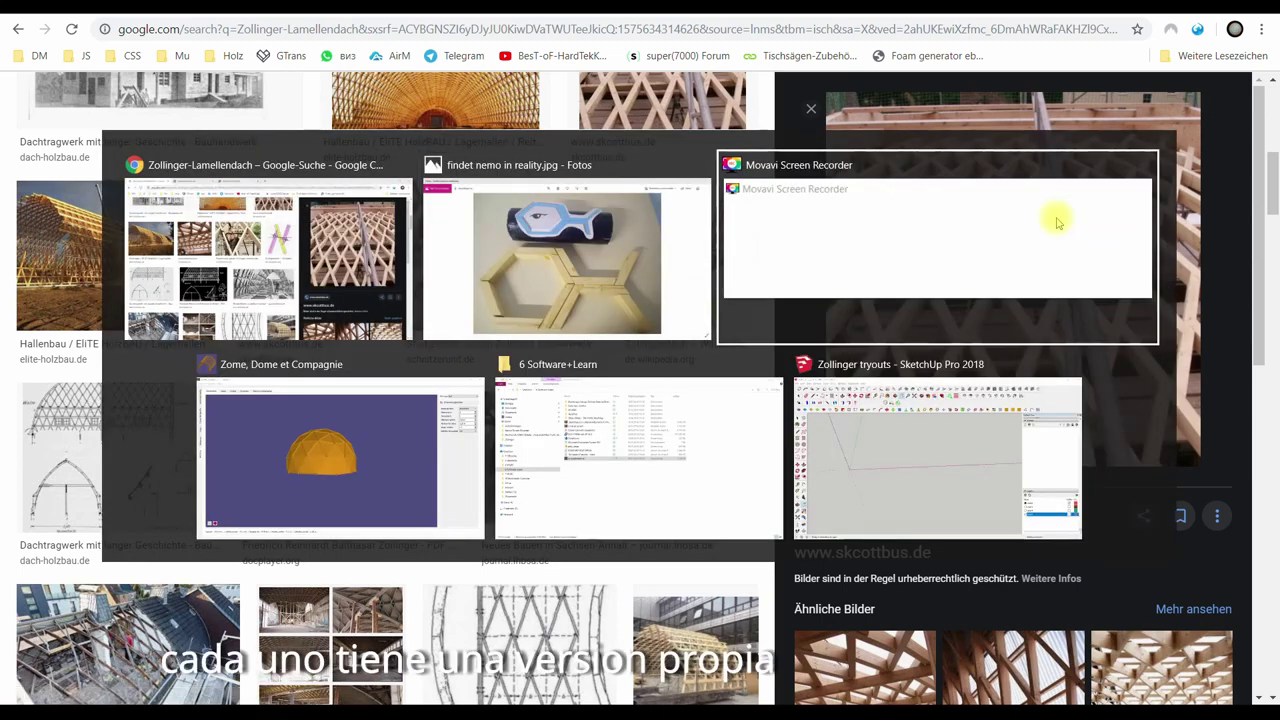
pyautogui.hotkey('alt', 'Tab')
pyautogui.hotkey('alt', 'Tab')
pyautogui.hotkey('alt', 'Tab')
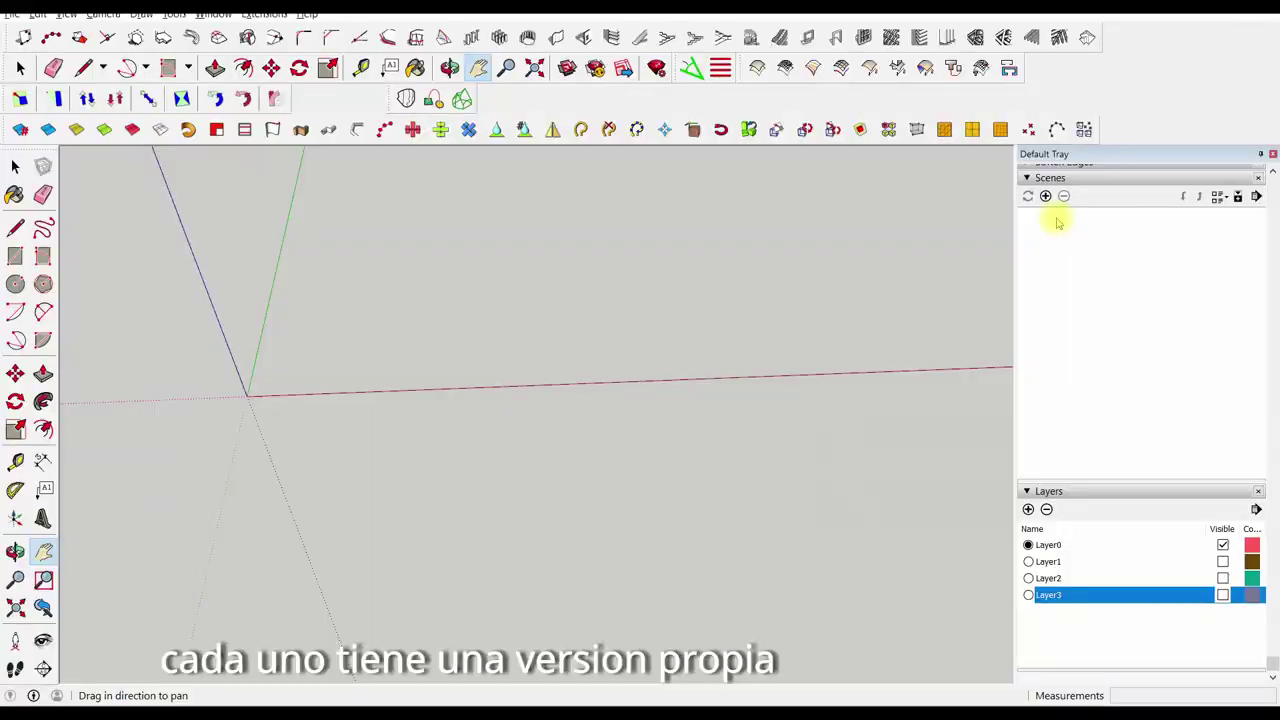
pyautogui.click(1222, 561)
pyautogui.moveTo(613, 378); pyautogui.dragTo(443, 376)
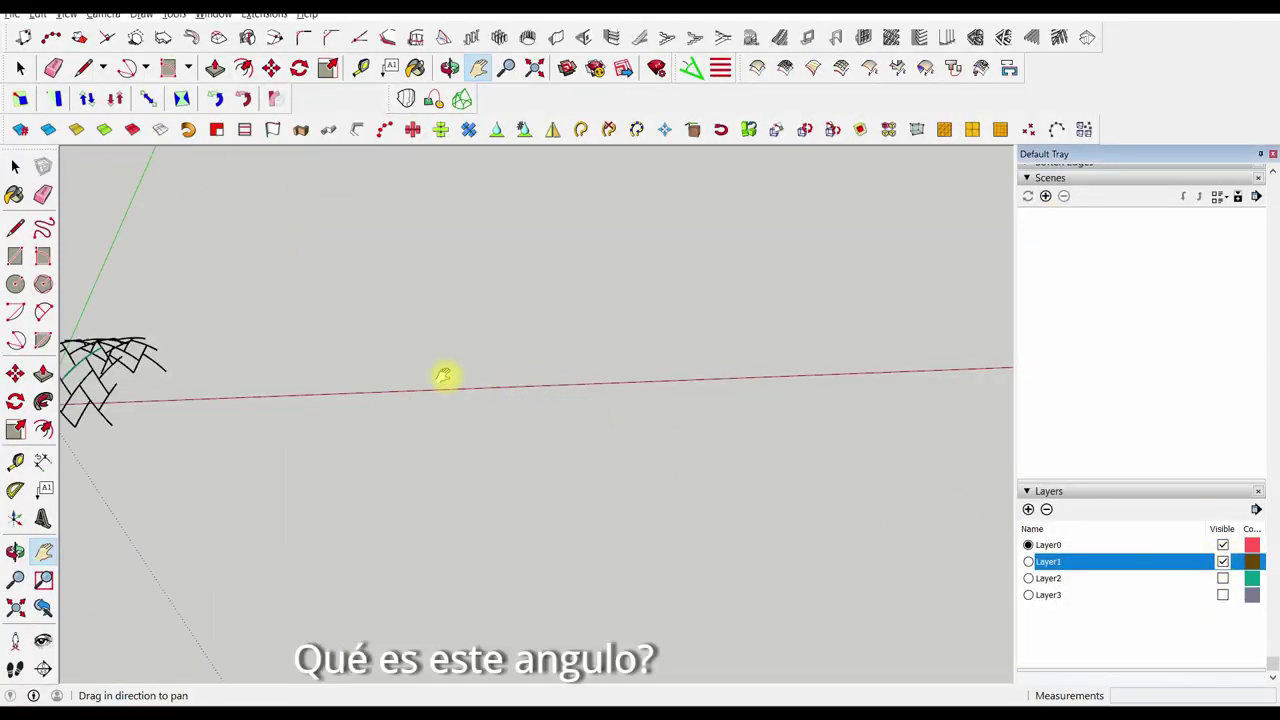
pyautogui.moveTo(503, 378); pyautogui.dragTo(343, 297, button='middle')
pyautogui.click(51, 551)
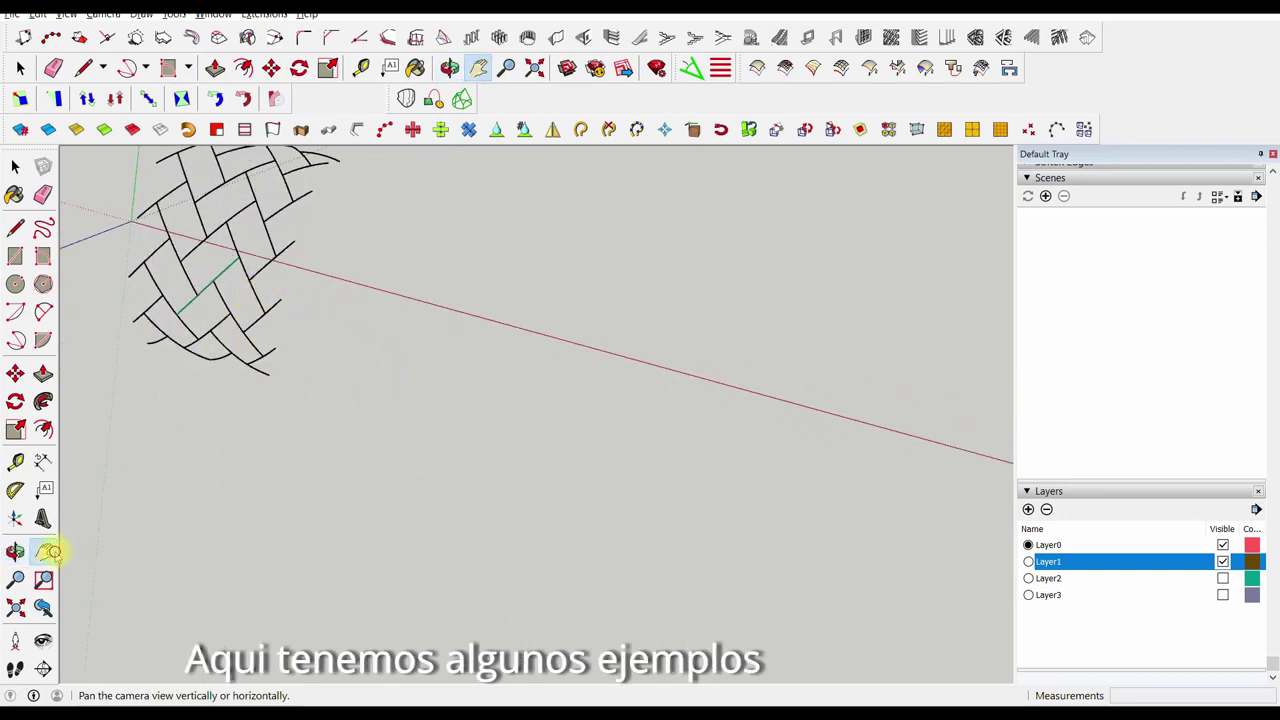
pyautogui.moveTo(243, 434); pyautogui.dragTo(449, 484)
pyautogui.moveTo(449, 484); pyautogui.dragTo(417, 463, button='middle')
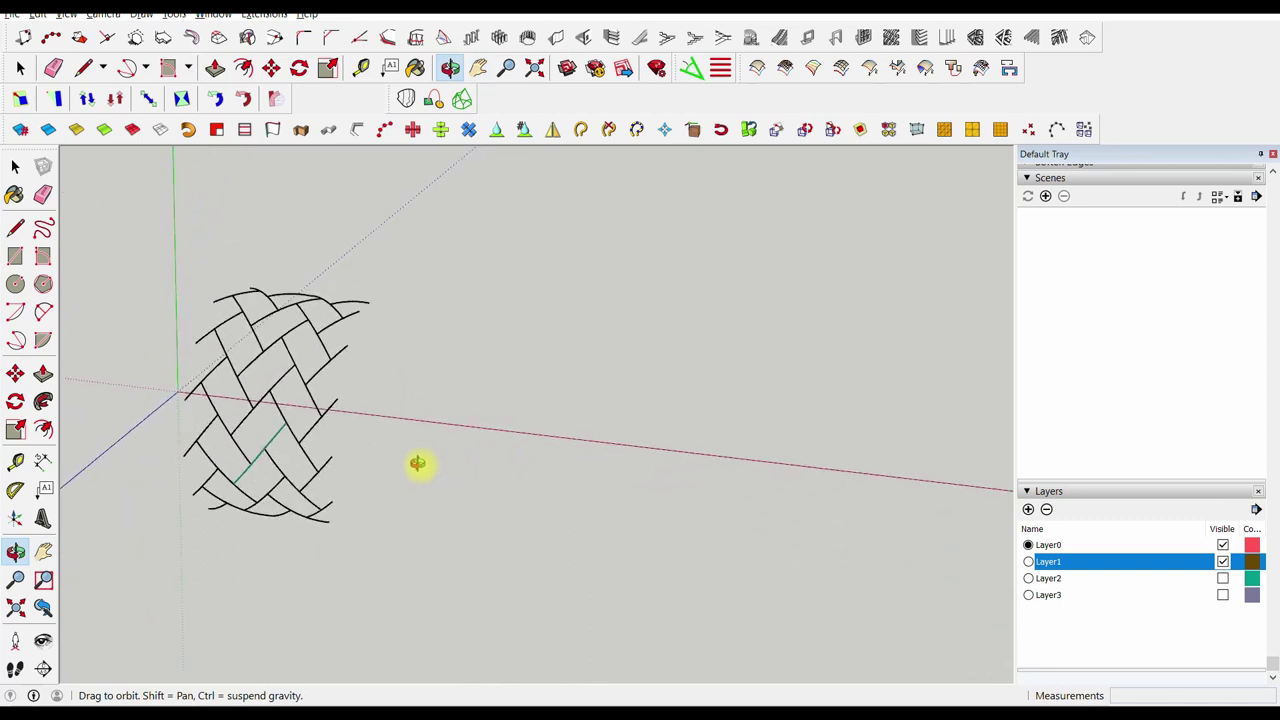
pyautogui.scroll(3, 298, 348)
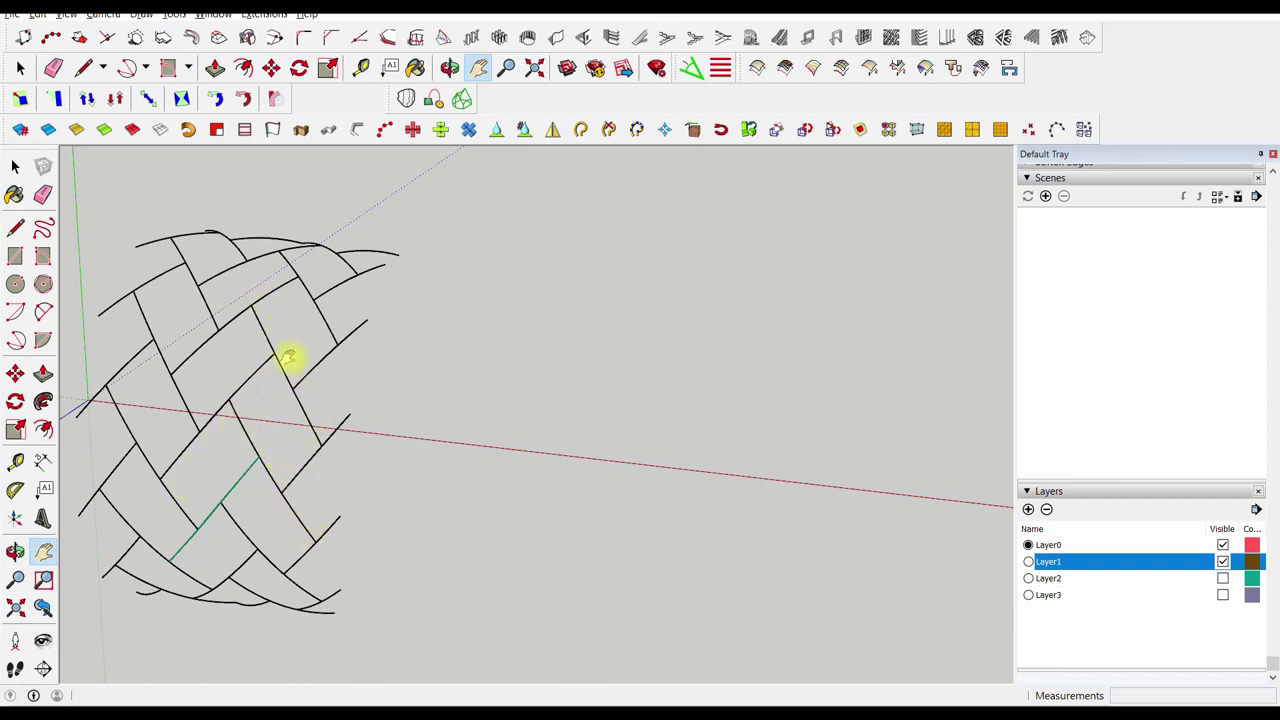
pyautogui.moveTo(230, 525); pyautogui.dragTo(409, 366)
pyautogui.scroll(2, 389, 429)
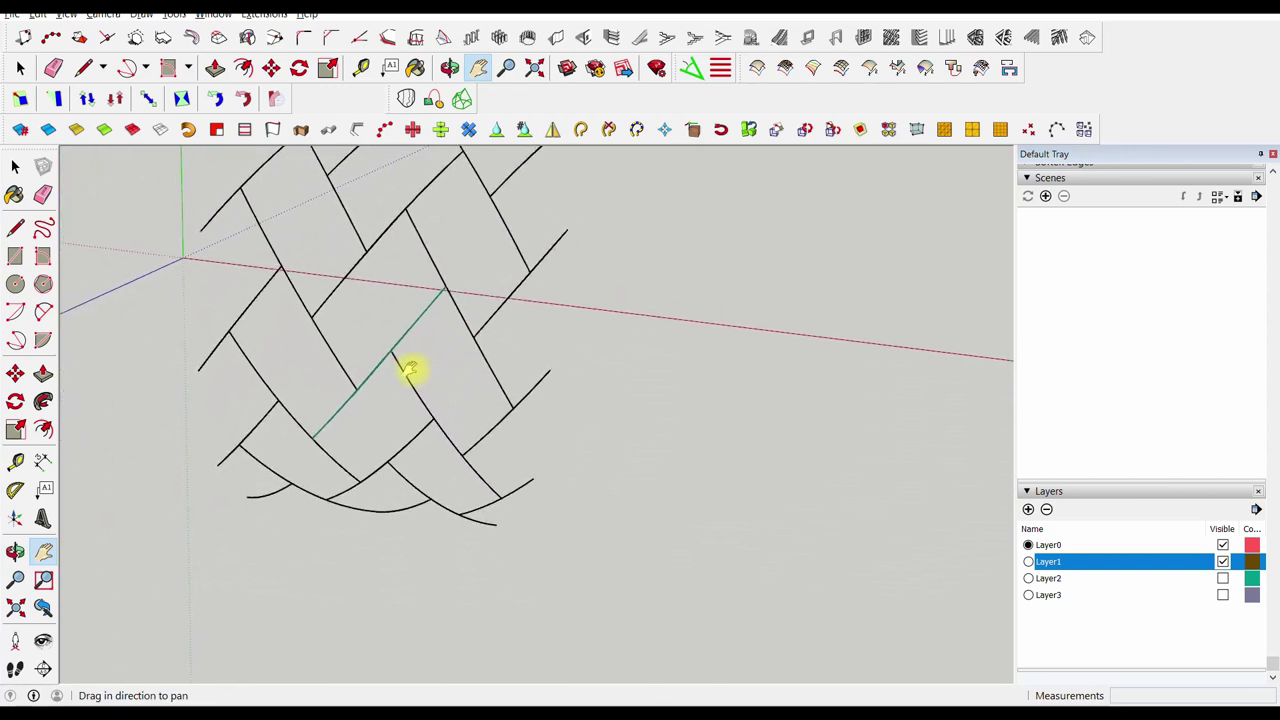
pyautogui.rightClick(412, 366)
pyautogui.press('Escape')
pyautogui.moveTo(403, 369); pyautogui.dragTo(435, 341, button='middle')
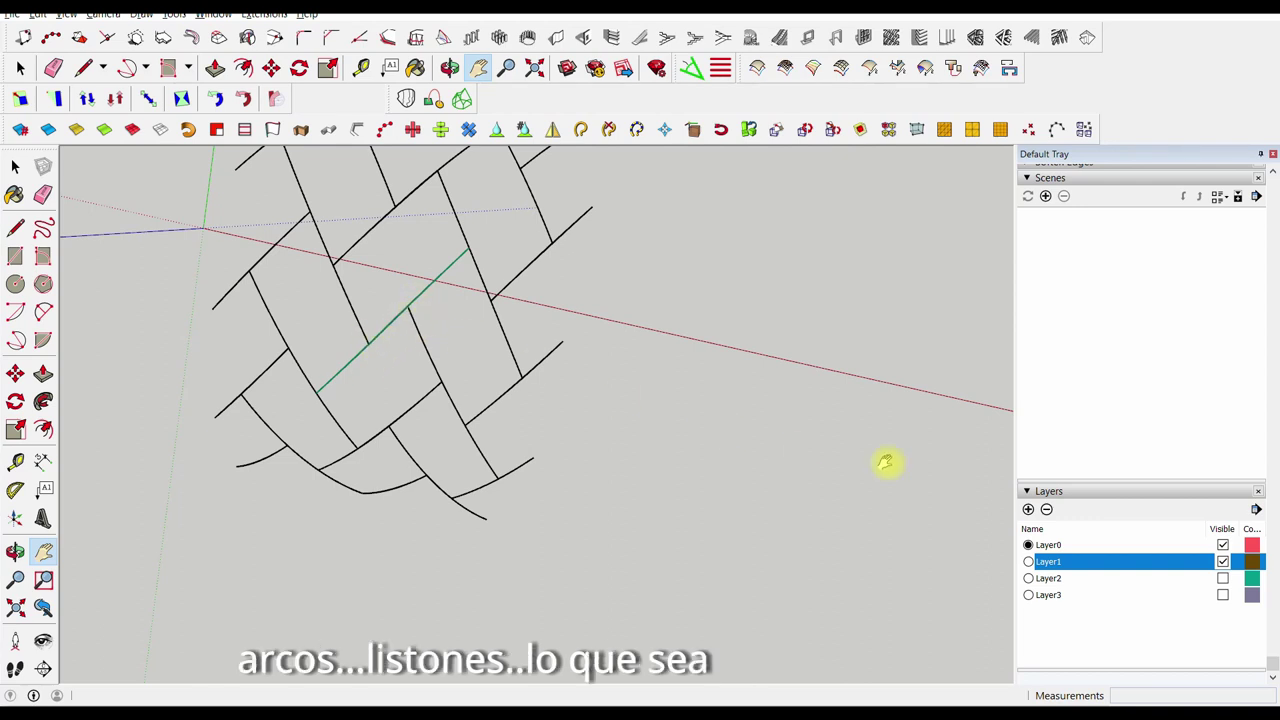
pyautogui.click(1222, 578)
# - Make the Layer3 lattice sketch visible alongside the other woven sketches
pyautogui.scroll(-5, 823, 486)
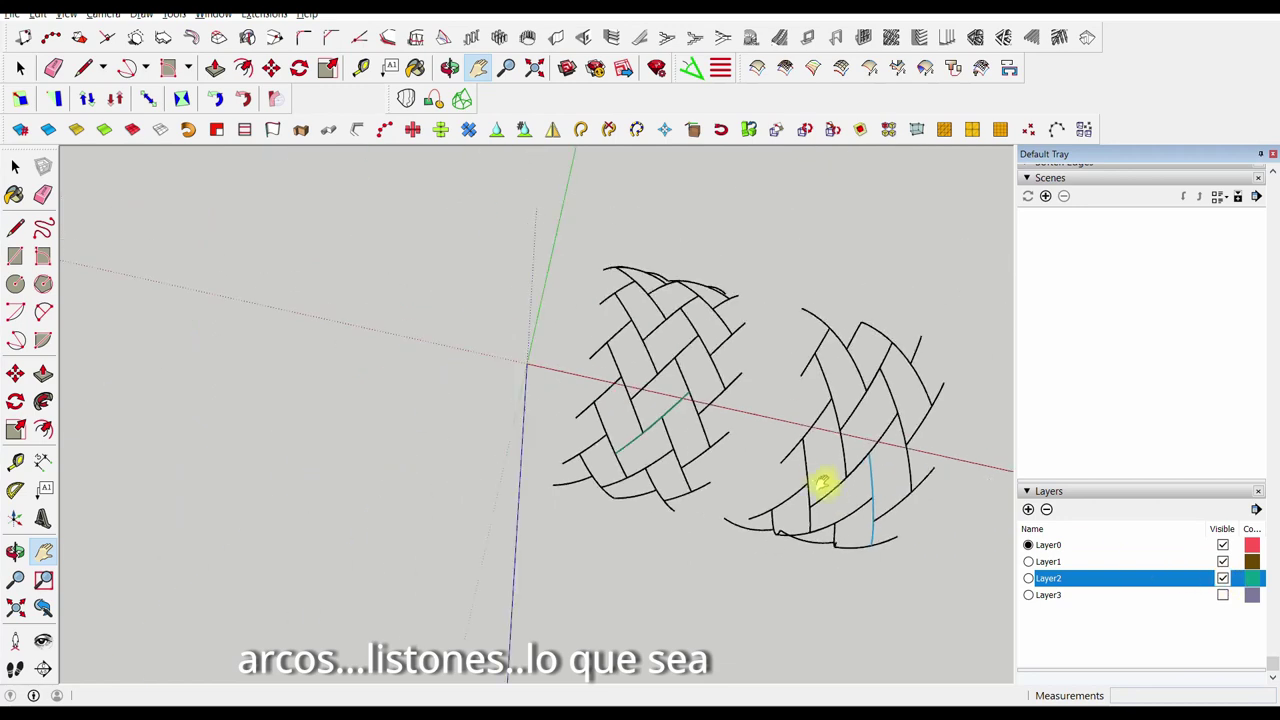
pyautogui.moveTo(823, 486); pyautogui.dragTo(563, 380, button='middle')
pyautogui.scroll(3, 603, 386)
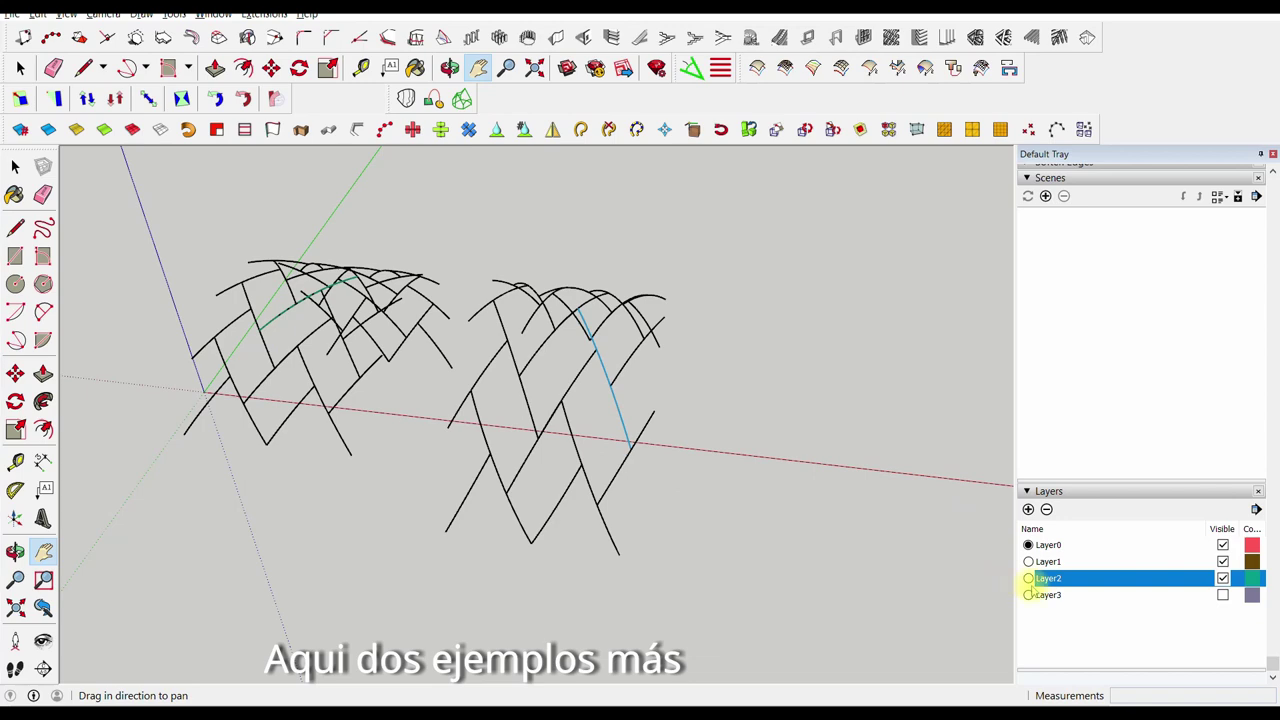
pyautogui.click(1222, 594)
# - Orbit and zoom around the three lattice sketches to compare them, then return to Chrome
pyautogui.moveTo(982, 467); pyautogui.dragTo(793, 378, button='middle')
pyautogui.moveTo(766, 300); pyautogui.dragTo(797, 377, button='middle')
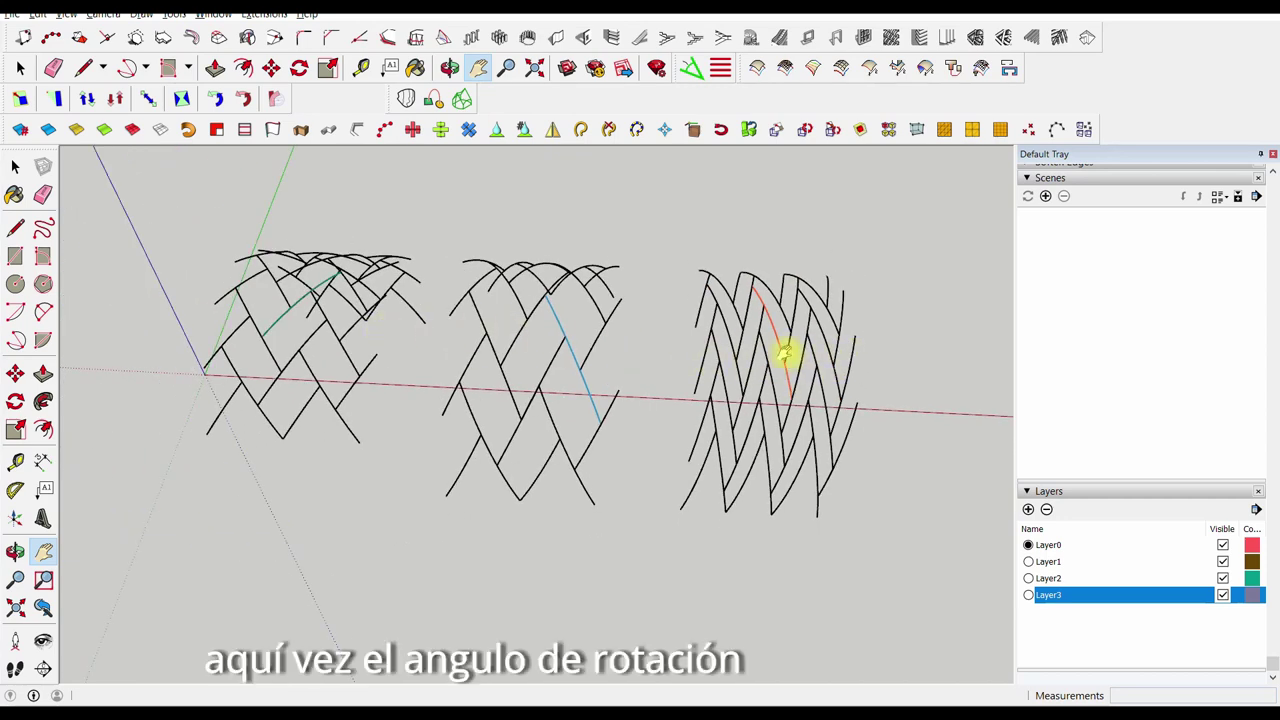
pyautogui.scroll(2, 771, 347)
pyautogui.scroll(3, 760, 310)
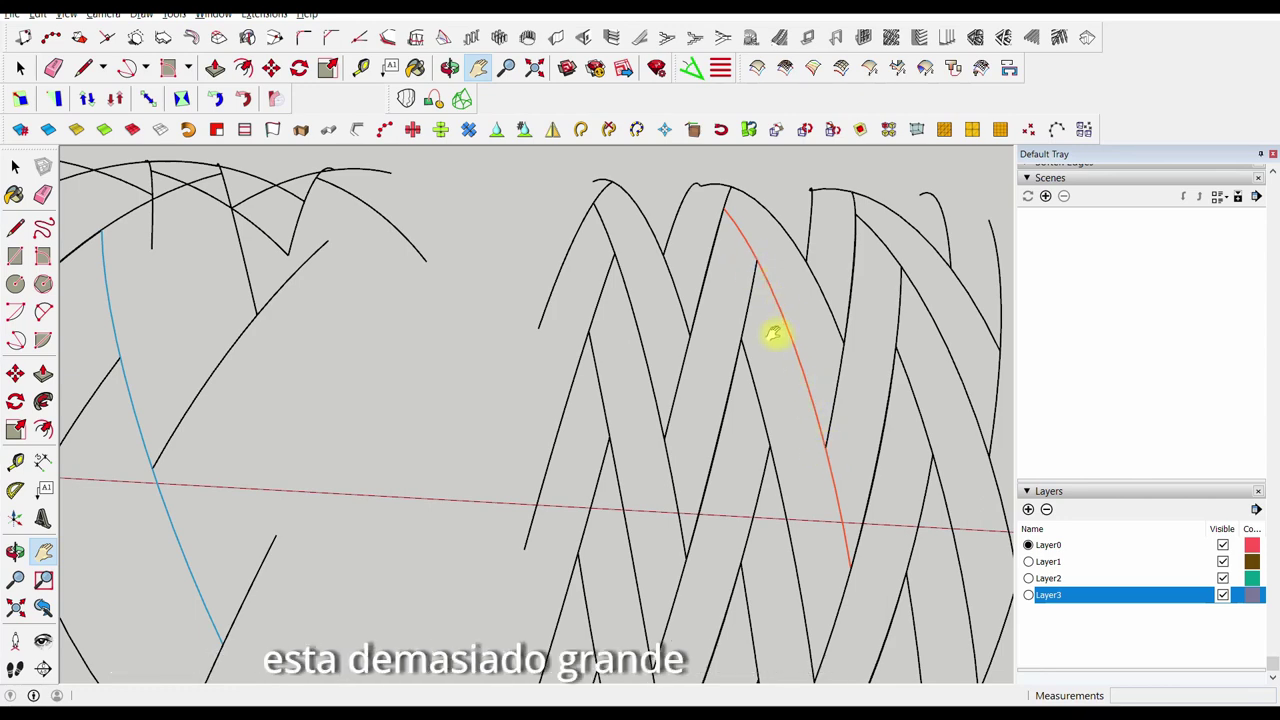
pyautogui.scroll(-2, 774, 333)
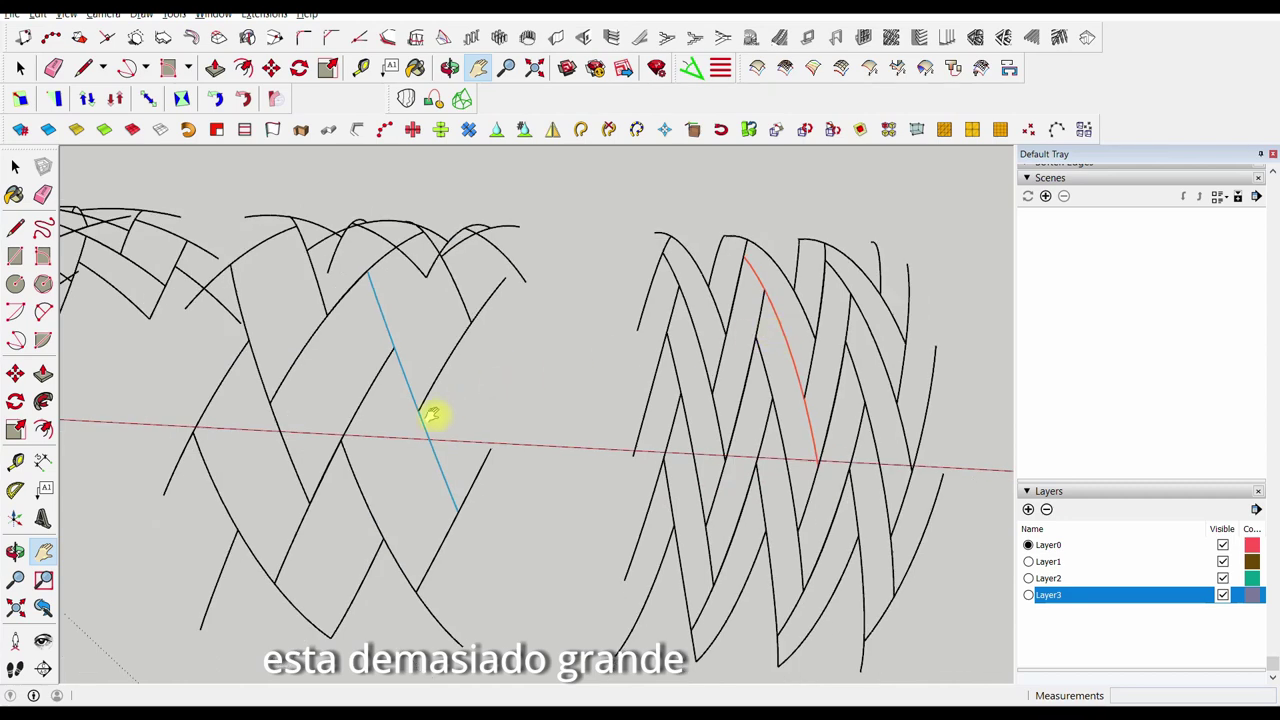
pyautogui.moveTo(434, 414); pyautogui.dragTo(390, 372, button='middle')
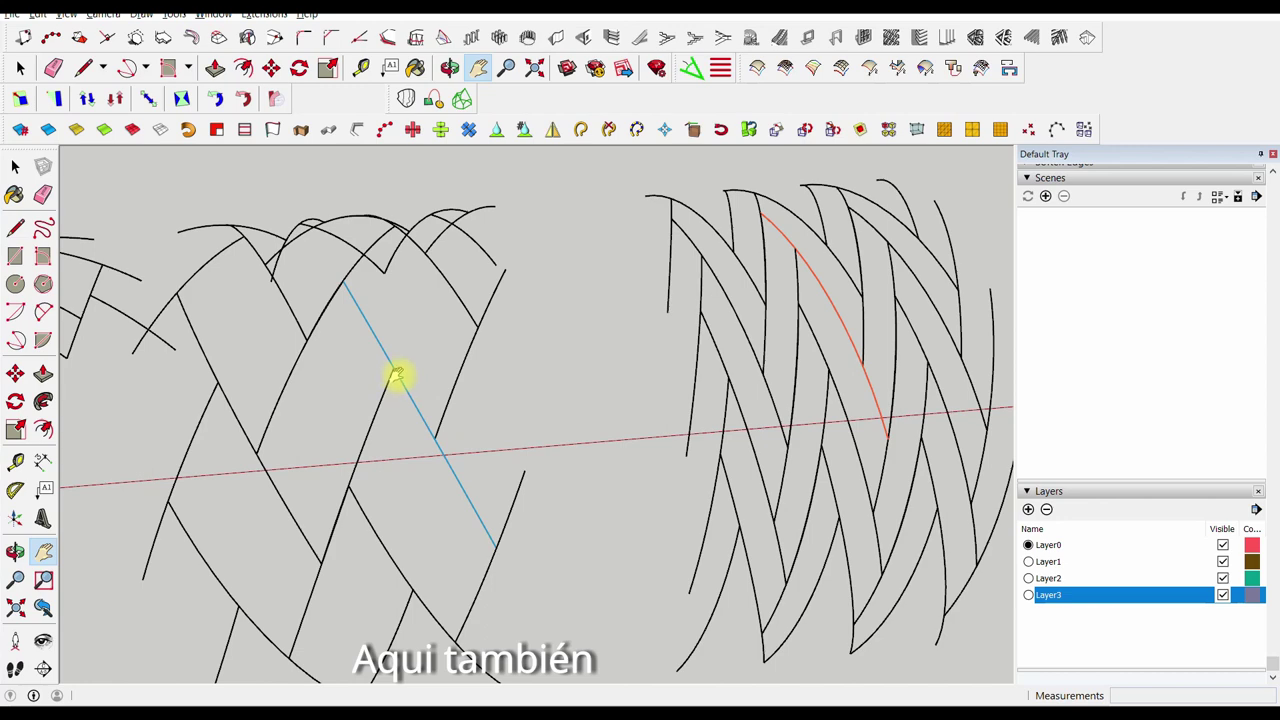
pyautogui.scroll(-3, 425, 432)
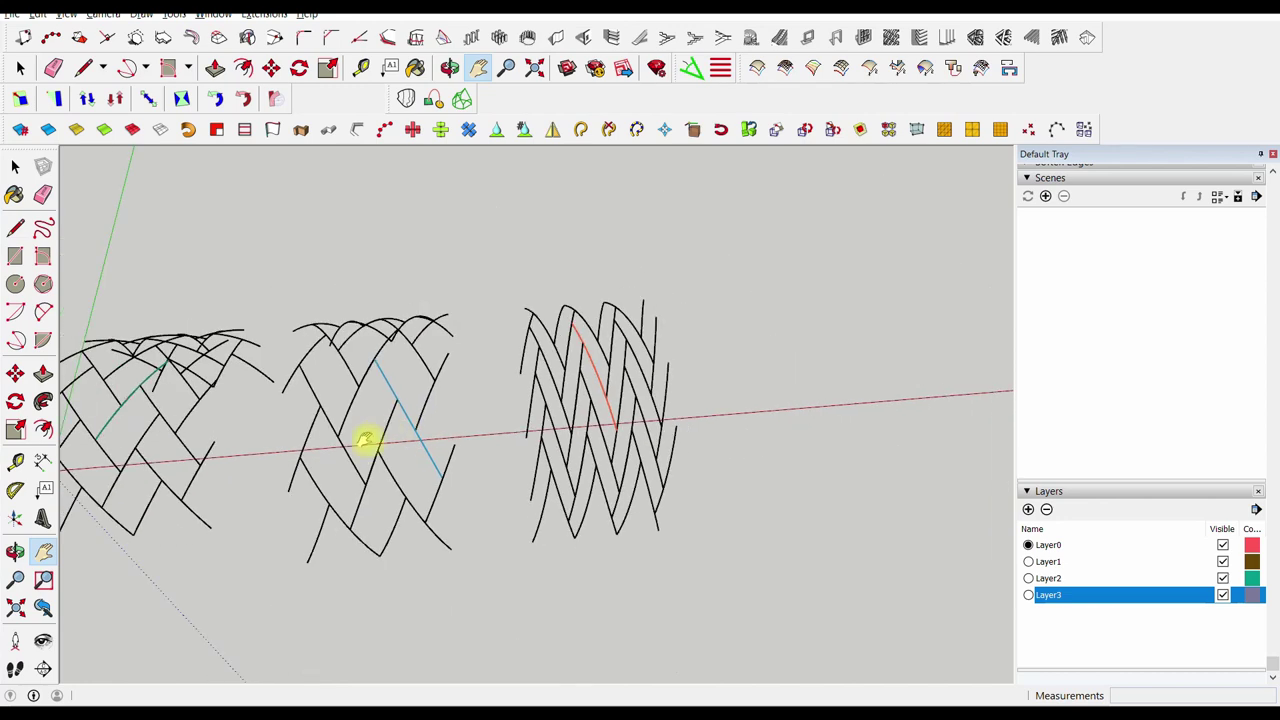
pyautogui.moveTo(365, 440)
pyautogui.mouseDown()
pyautogui.moveTo(420, 443)
pyautogui.moveTo(386, 429)
pyautogui.mouseUp()
pyautogui.scroll(3, 371, 409)
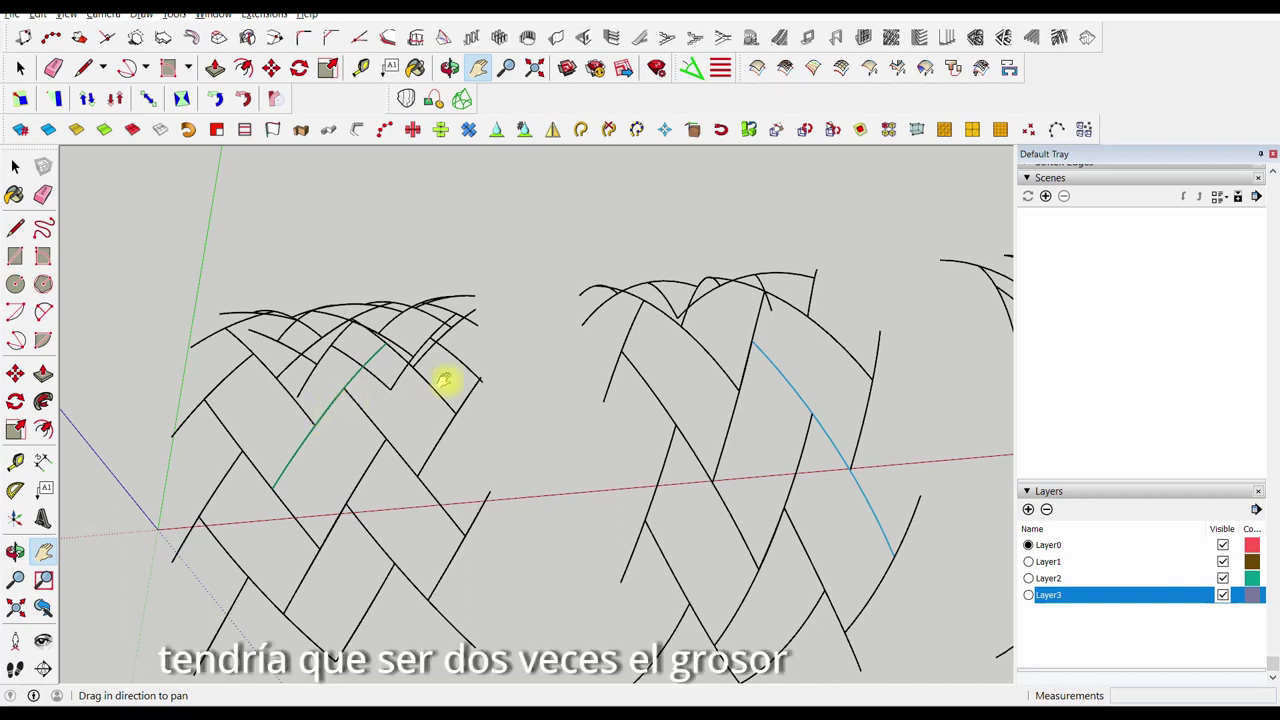
pyautogui.scroll(-3, 515, 368)
pyautogui.moveTo(620, 403); pyautogui.dragTo(612, 356, button='middle')
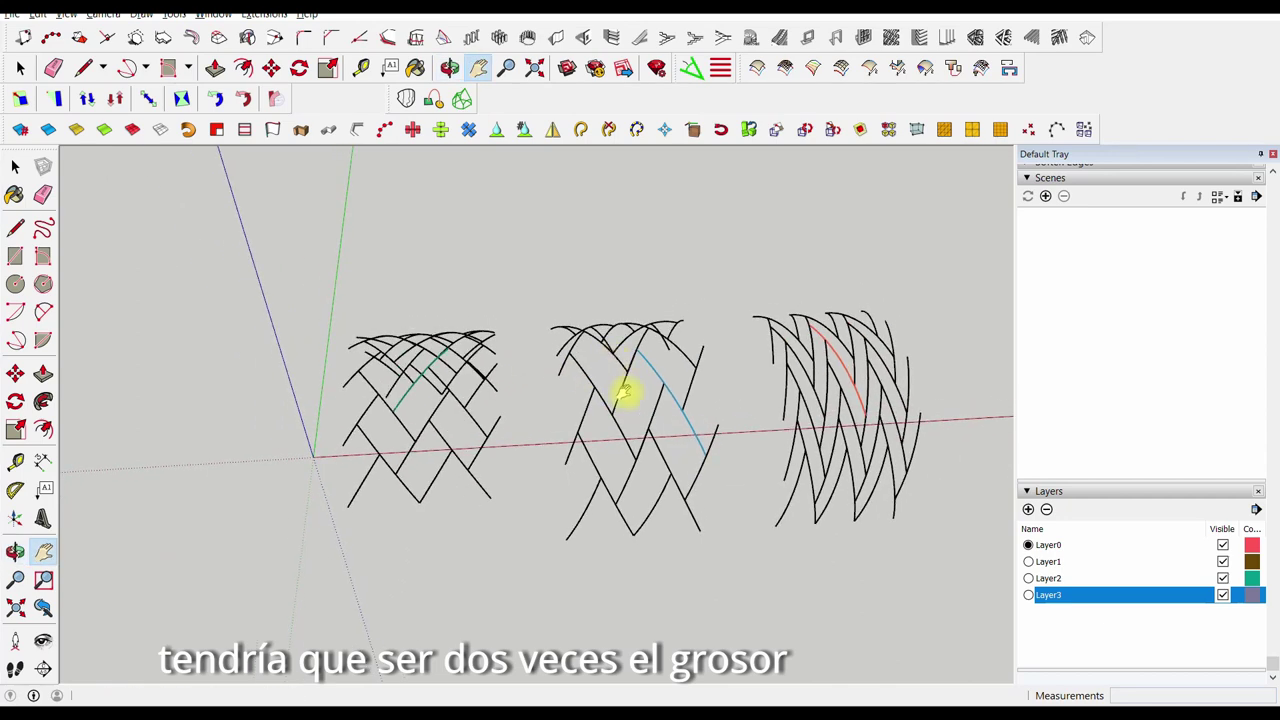
pyautogui.hotkey('alt', 'Tab')
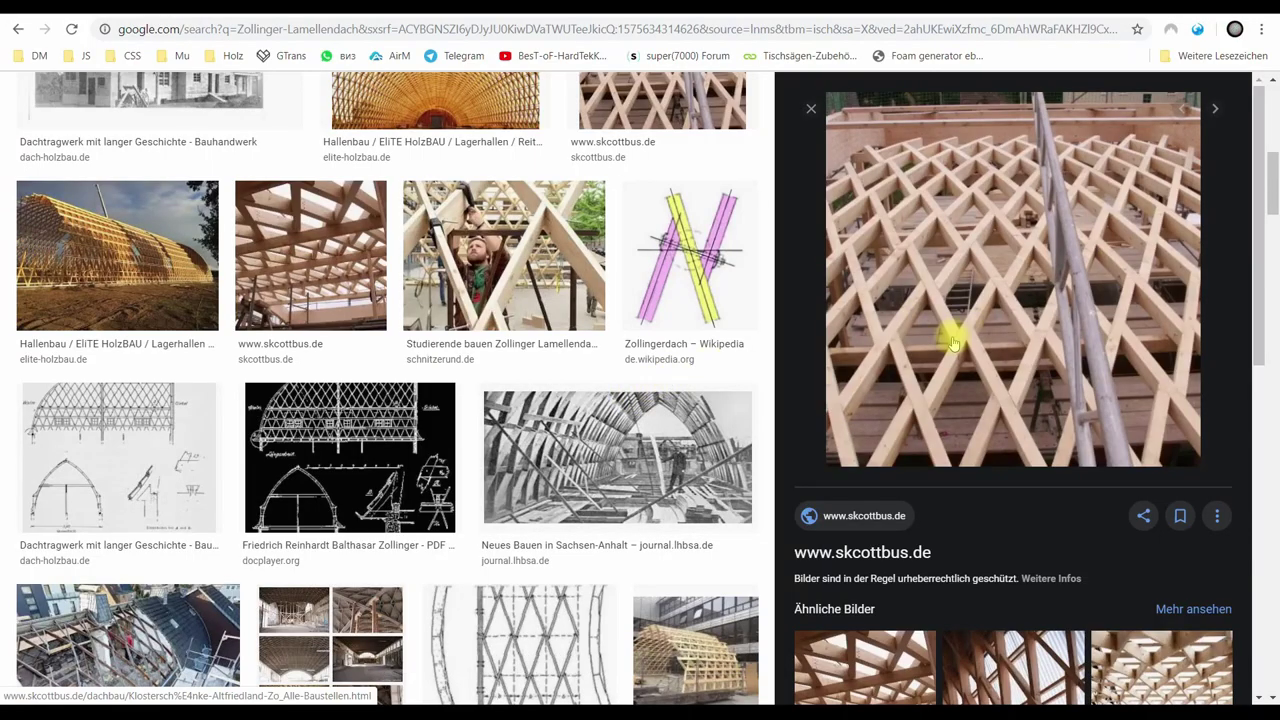
# - Open the skcottbus.de Klosterschenke Altfriedland page from the preview and scroll to its lattice photos
pyautogui.scroll(5, 986, 280)
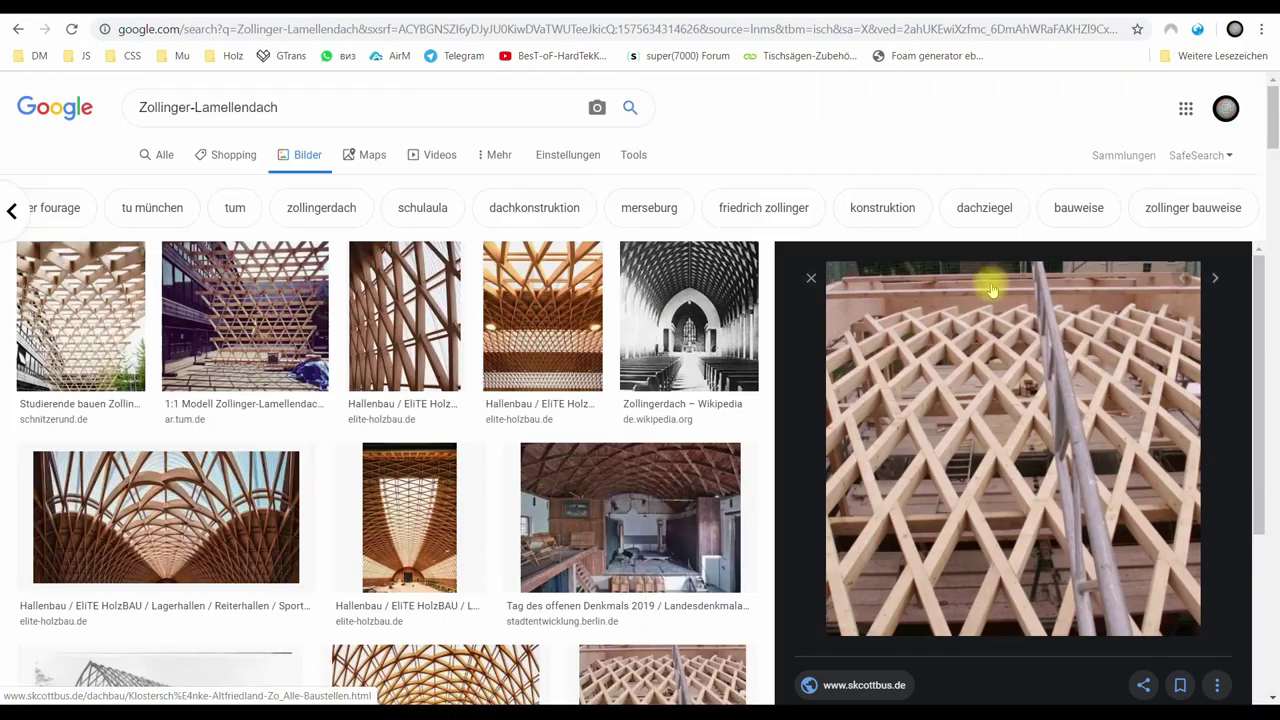
pyautogui.scroll(-3, 1010, 420)
pyautogui.scroll(3, 1010, 420)
pyautogui.click(1010, 420)
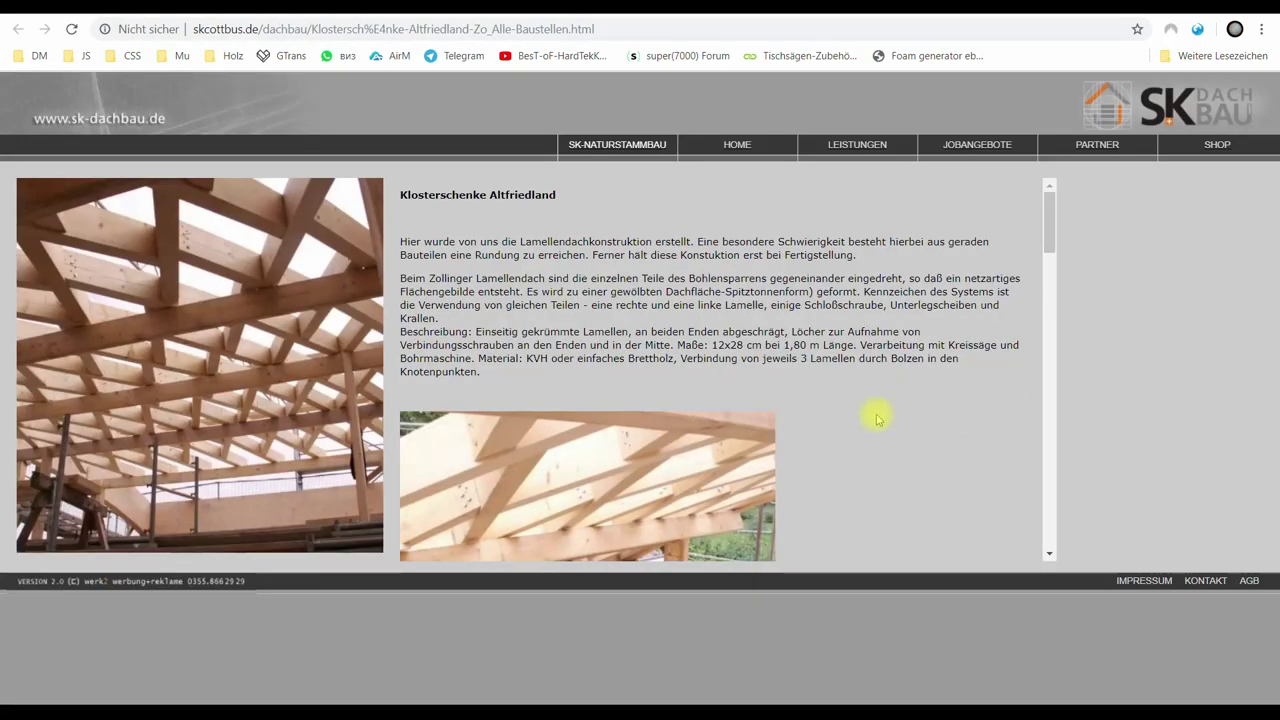
pyautogui.scroll(-5, 750, 425)
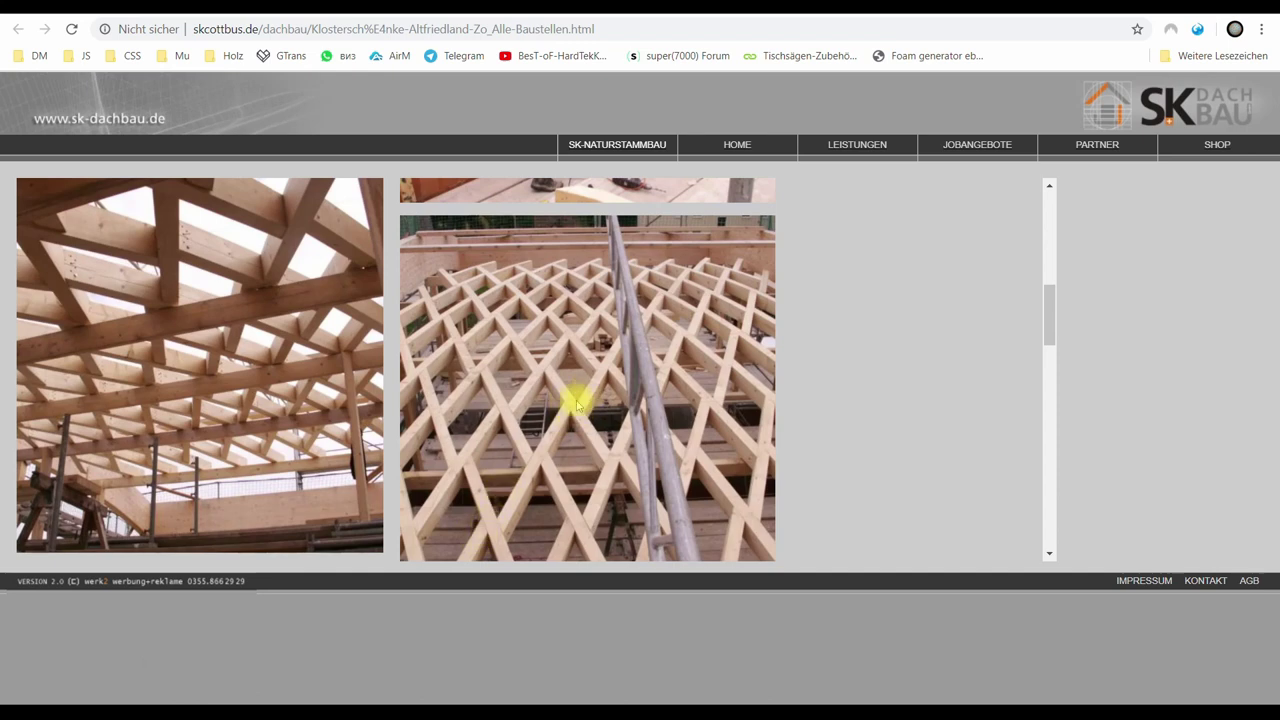
# - Load the Voûte Nid Abeille vault in Zome, Dome et Compagnie and orbit it in a maximized window
pyautogui.hotkey('alt', 'Tab')
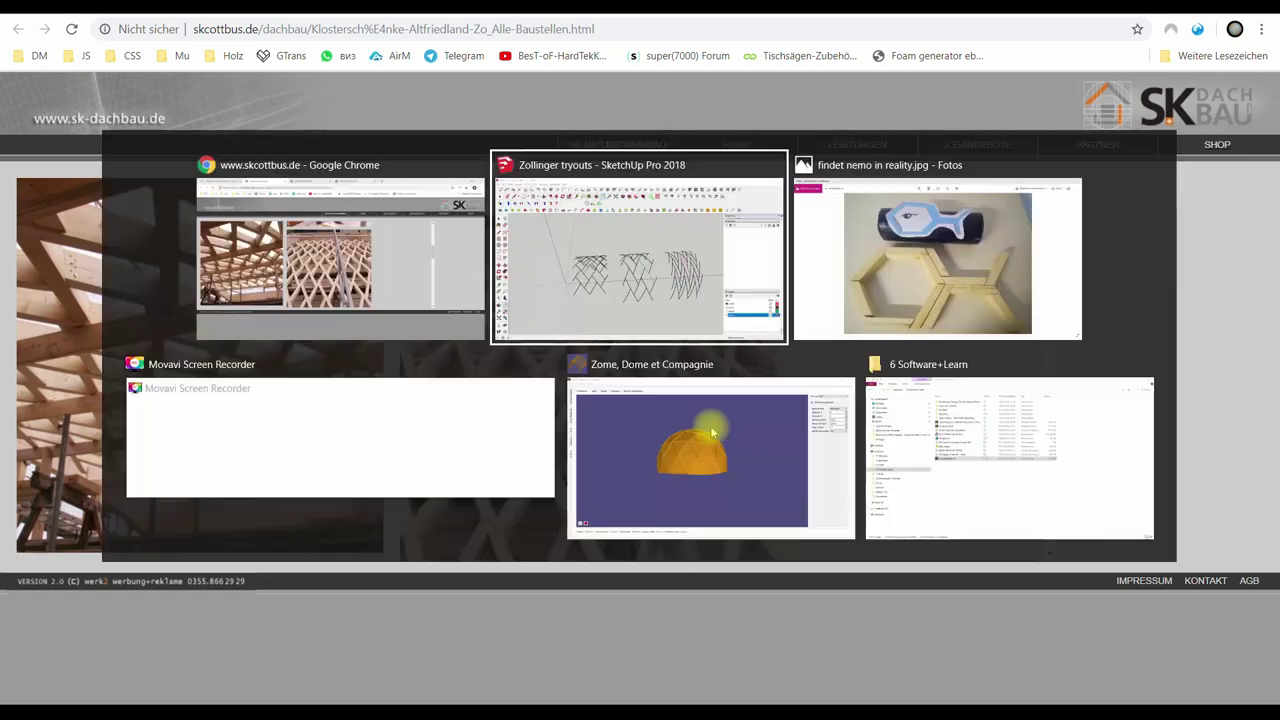
pyautogui.press('Tab')
pyautogui.press('Tab')
pyautogui.press('Tab')
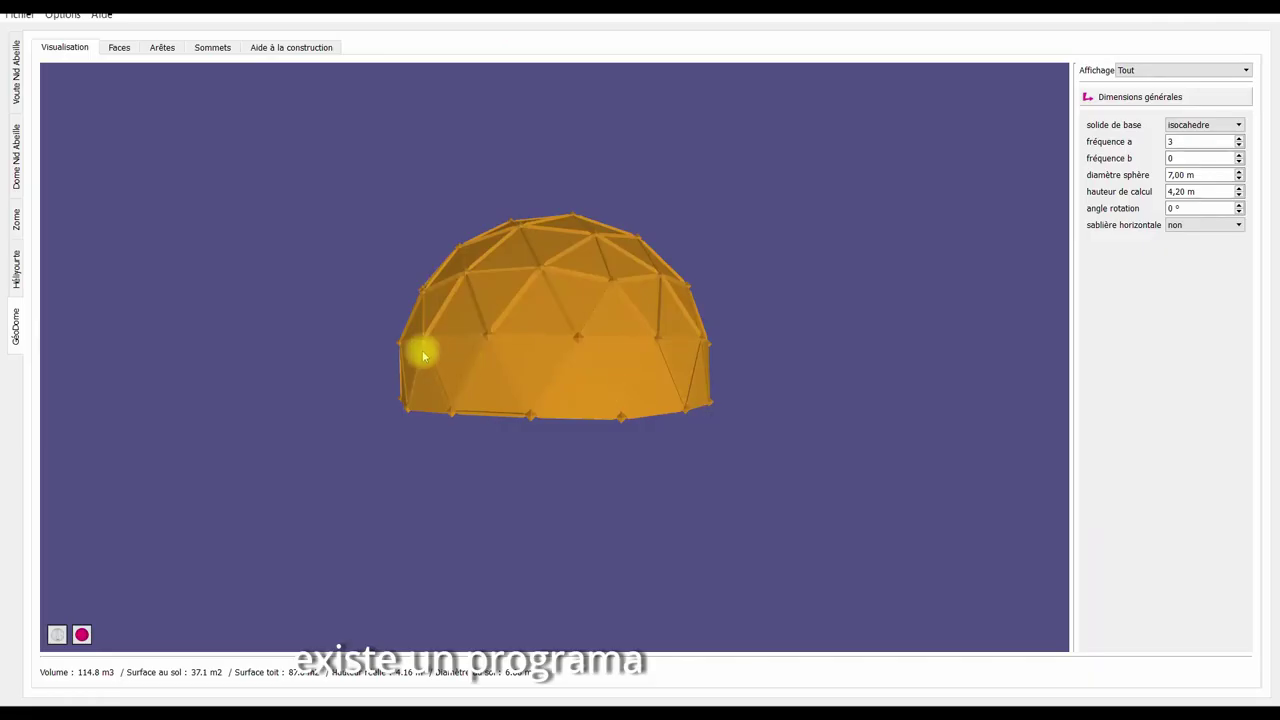
pyautogui.click(16, 86)
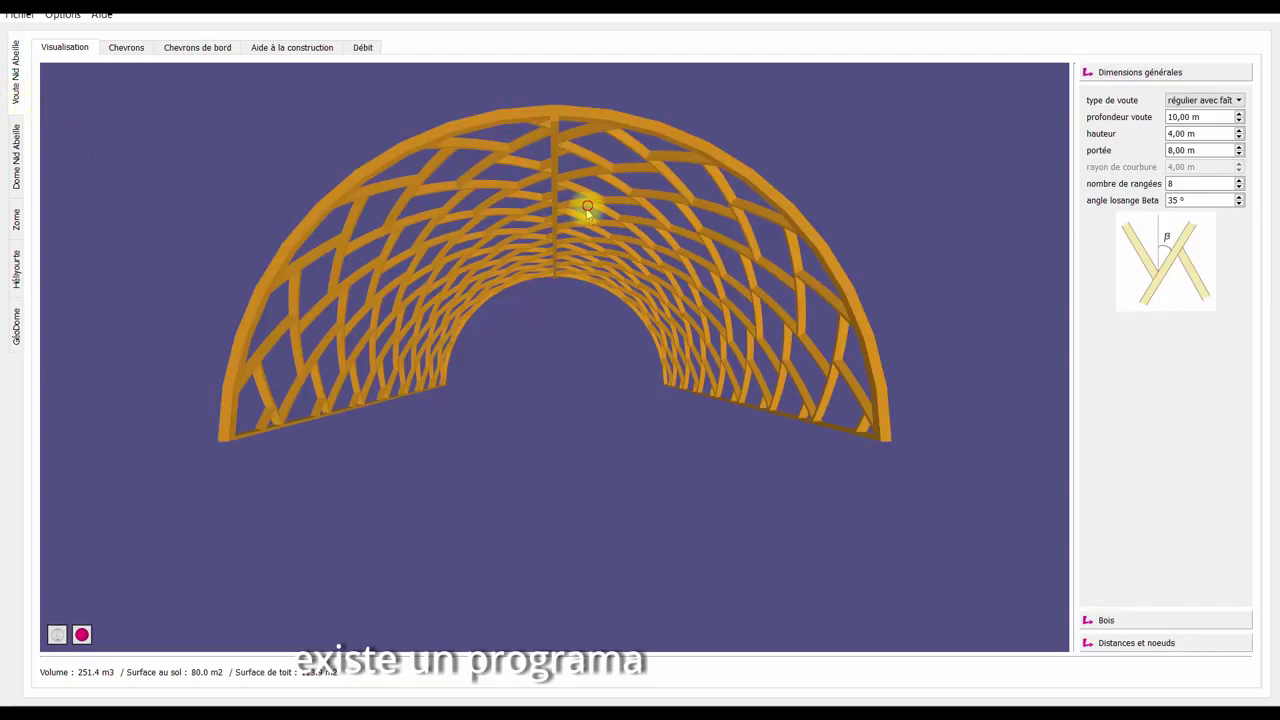
pyautogui.moveTo(586, 206); pyautogui.dragTo(465, 260)
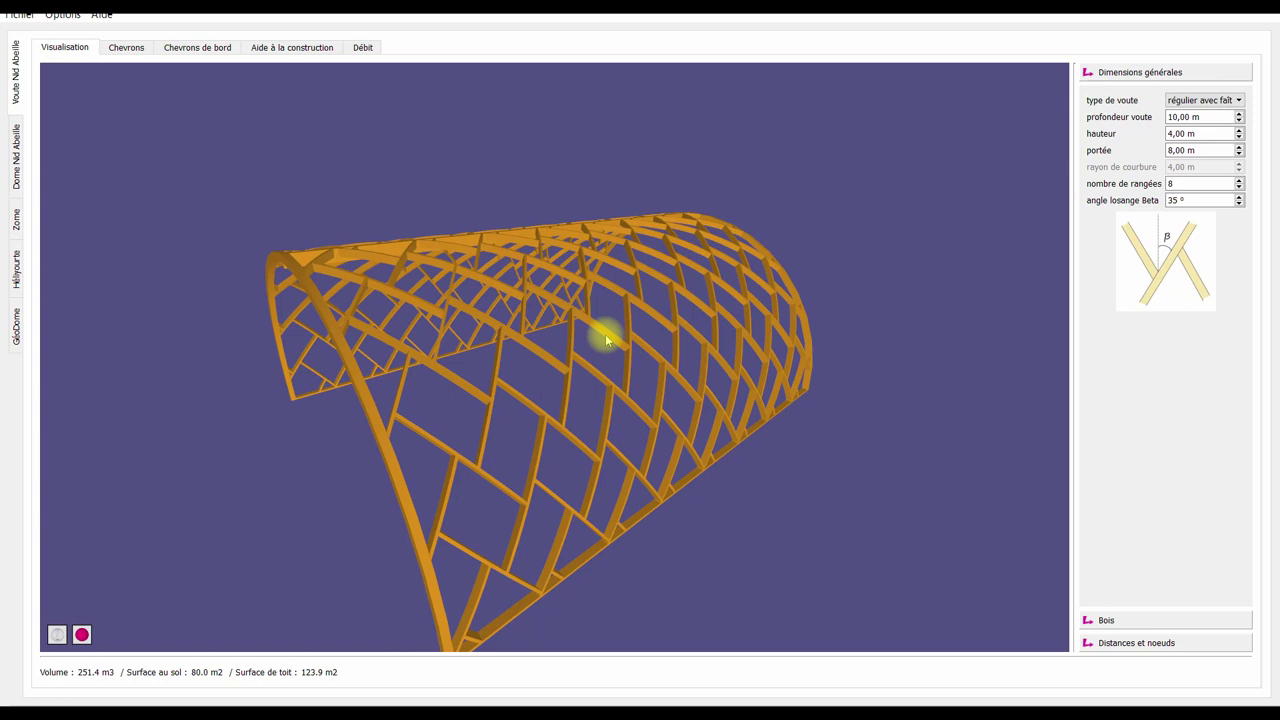
pyautogui.moveTo(613, 6); pyautogui.dragTo(632, 75)
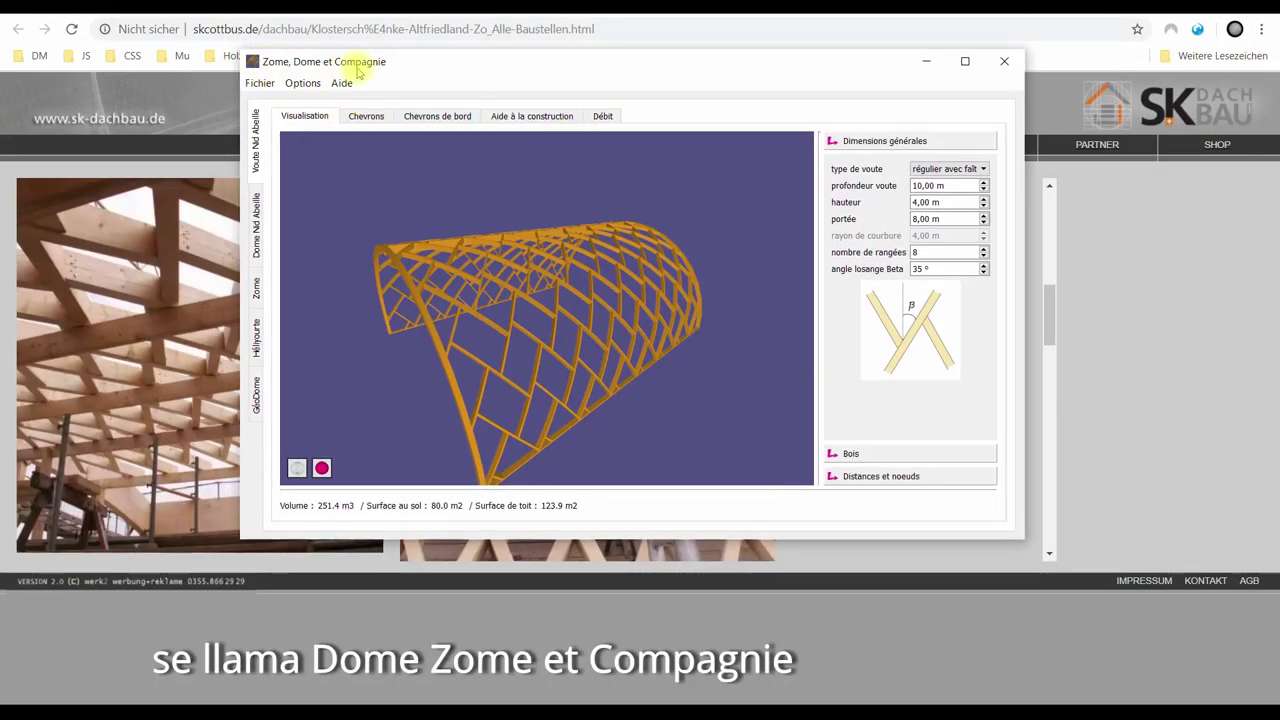
pyautogui.doubleClick(388, 64)
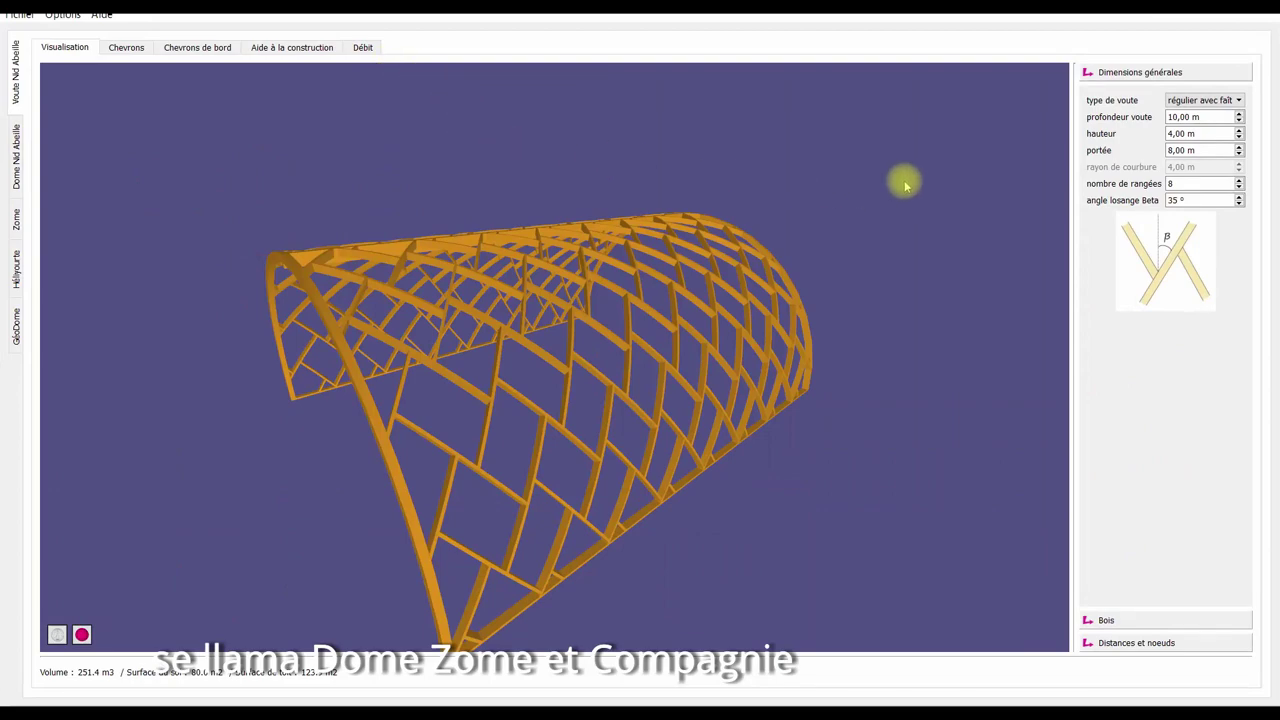
pyautogui.moveTo(720, 277); pyautogui.dragTo(687, 347)
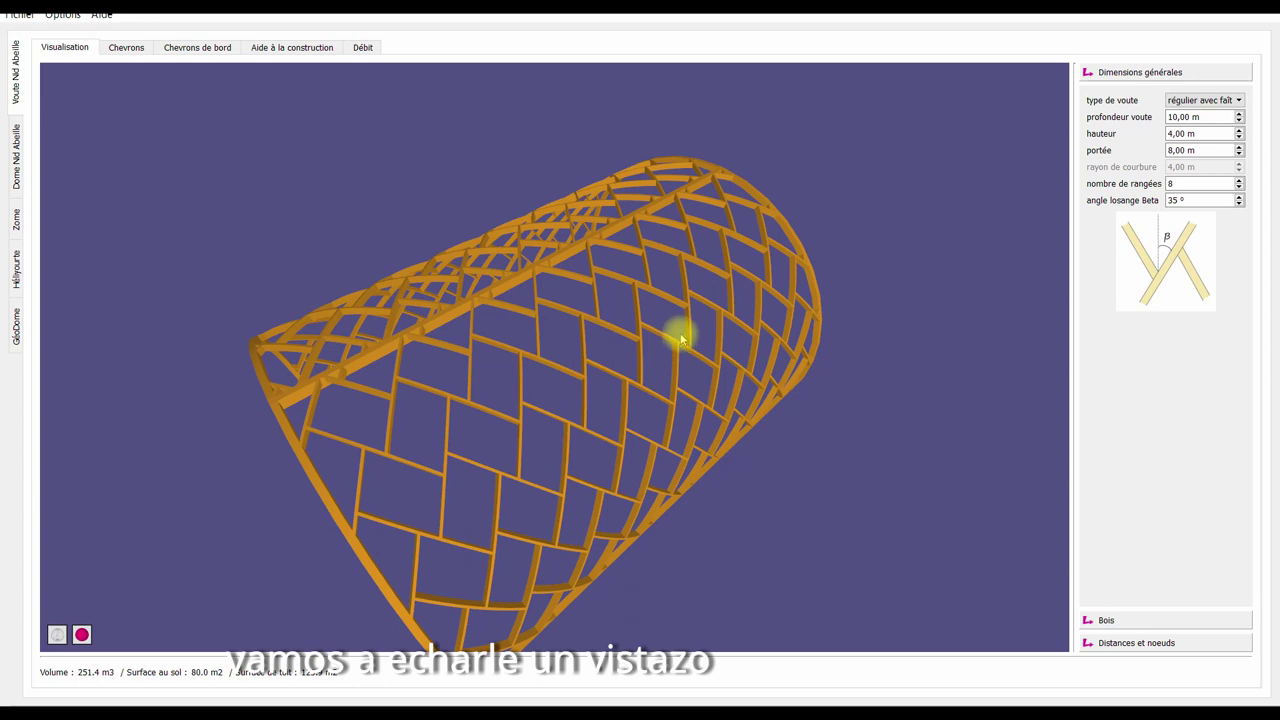
pyautogui.click(1183, 104)
pyautogui.click(1198, 123)
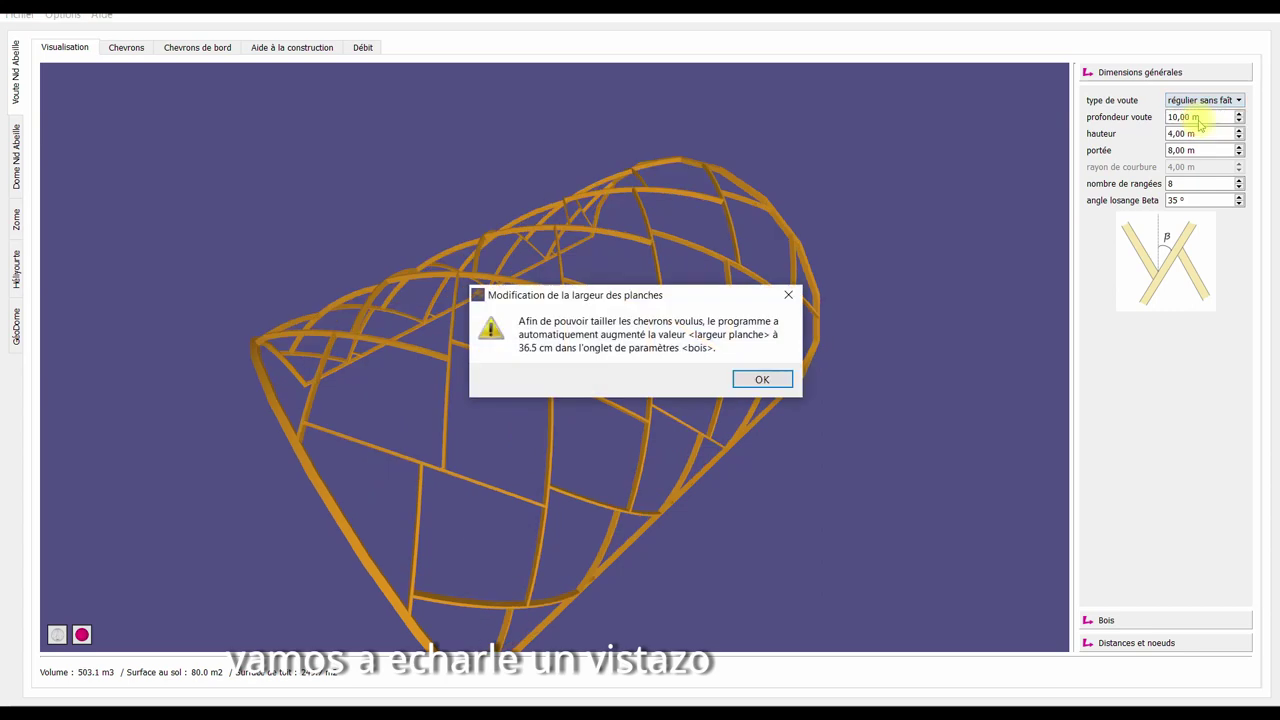
pyautogui.click(766, 378)
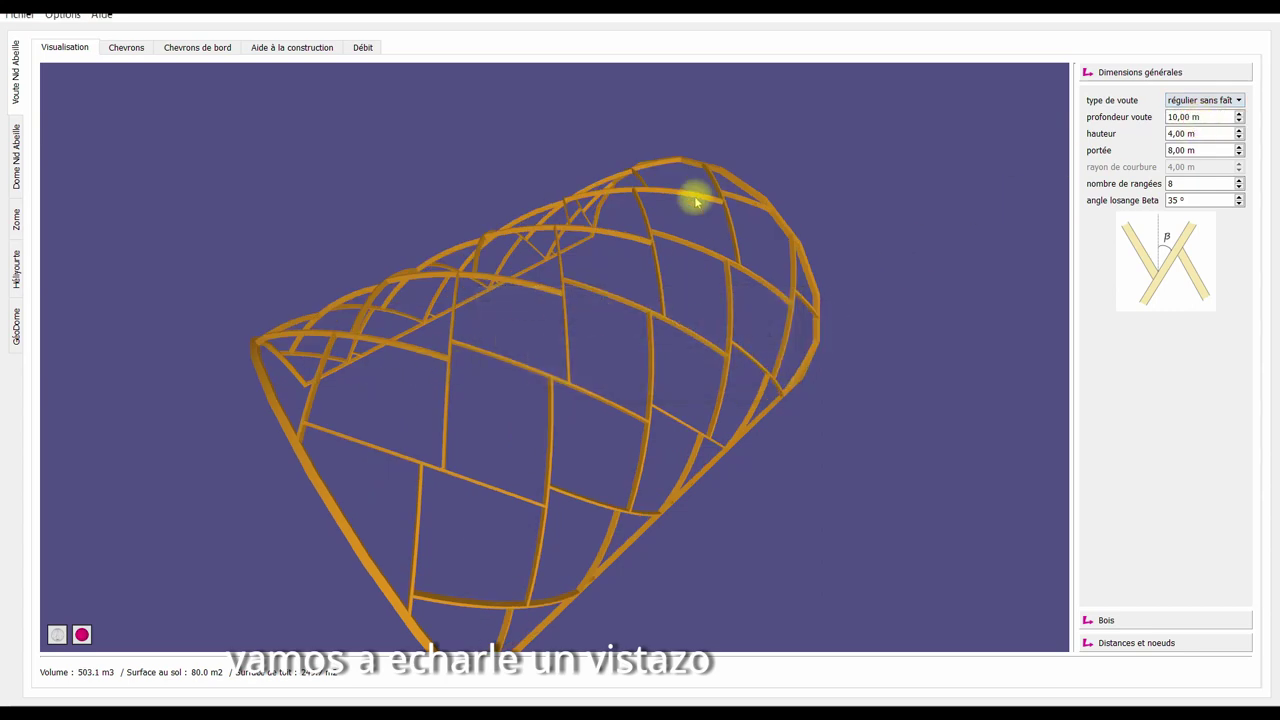
pyautogui.click(1205, 101)
pyautogui.click(1198, 123)
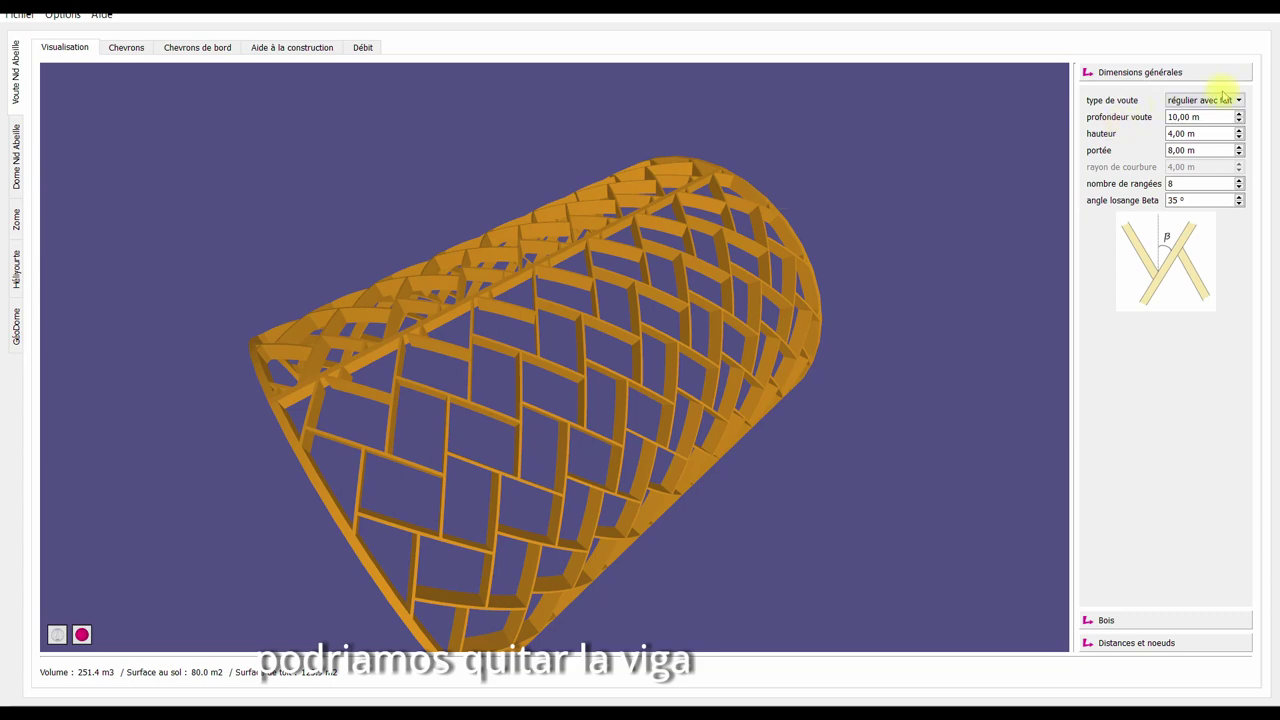
pyautogui.moveTo(554, 337); pyautogui.dragTo(526, 280)
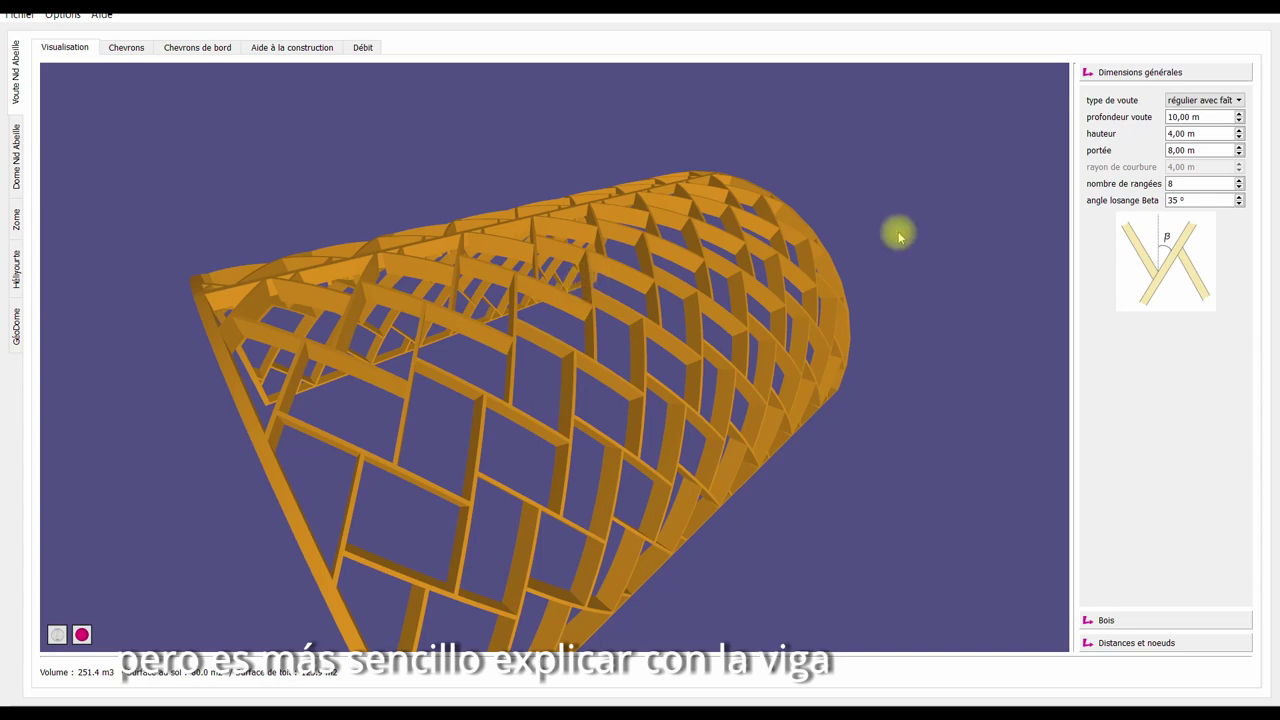
pyautogui.click(1174, 201)
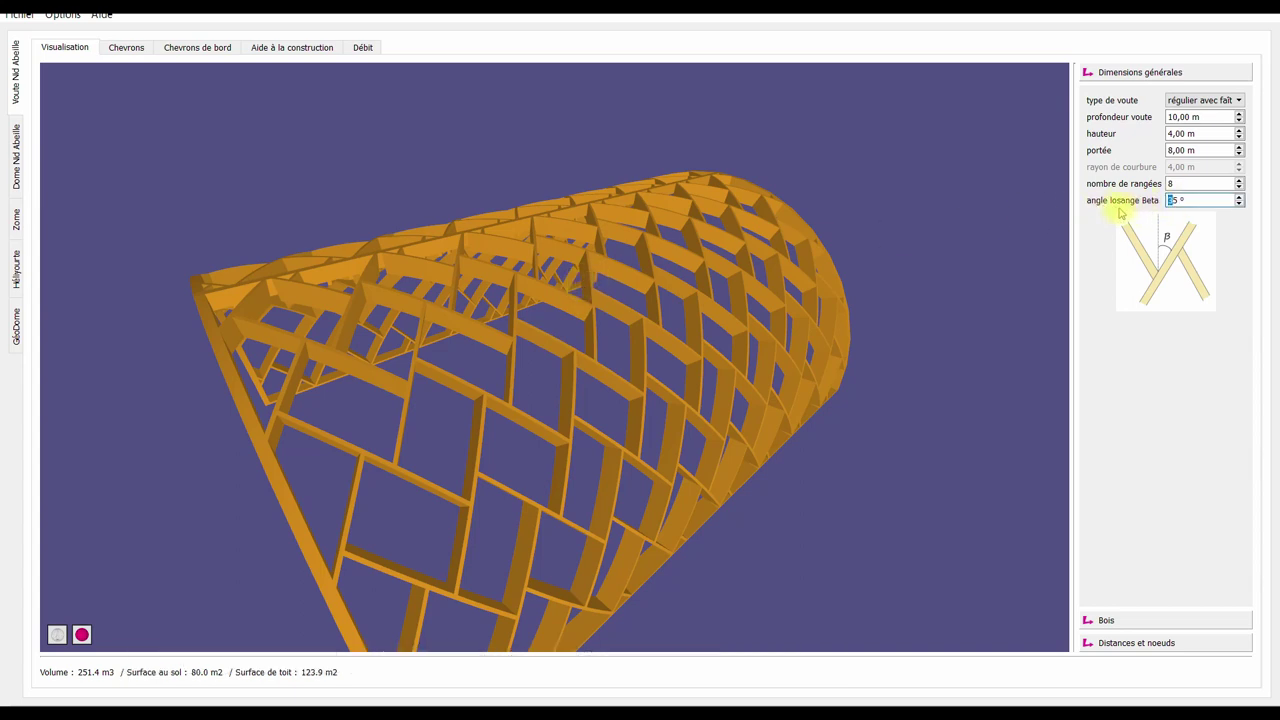
# - Test Beta lozenge angles of 25° and then 45° on the vault lattice
pyautogui.write('2')
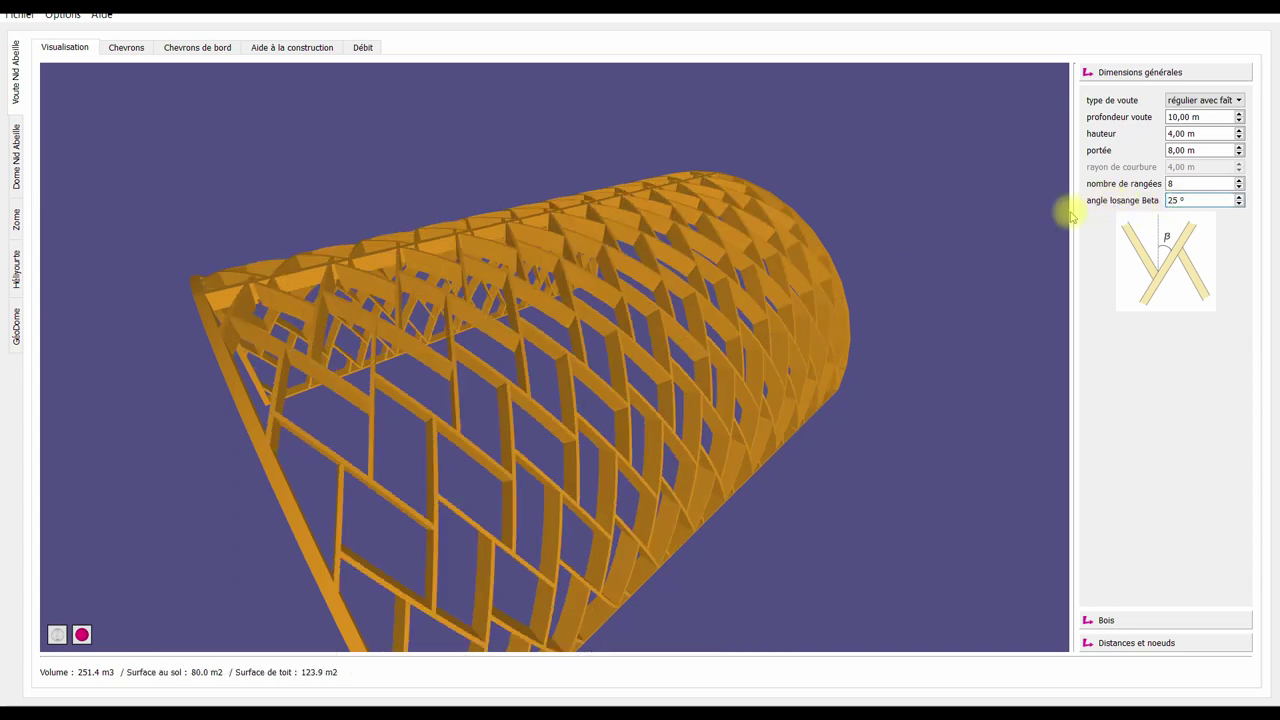
pyautogui.moveTo(1066, 215); pyautogui.dragTo(743, 337)
pyautogui.click(1172, 200)
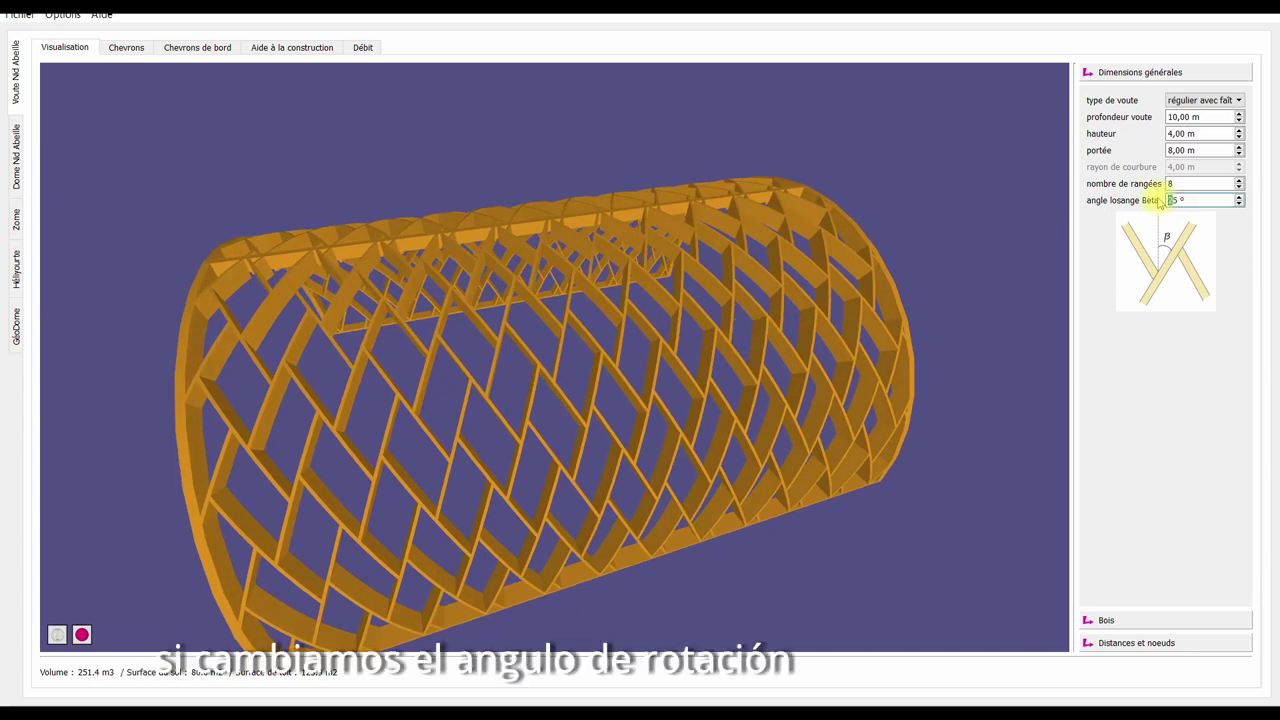
pyautogui.write('4')
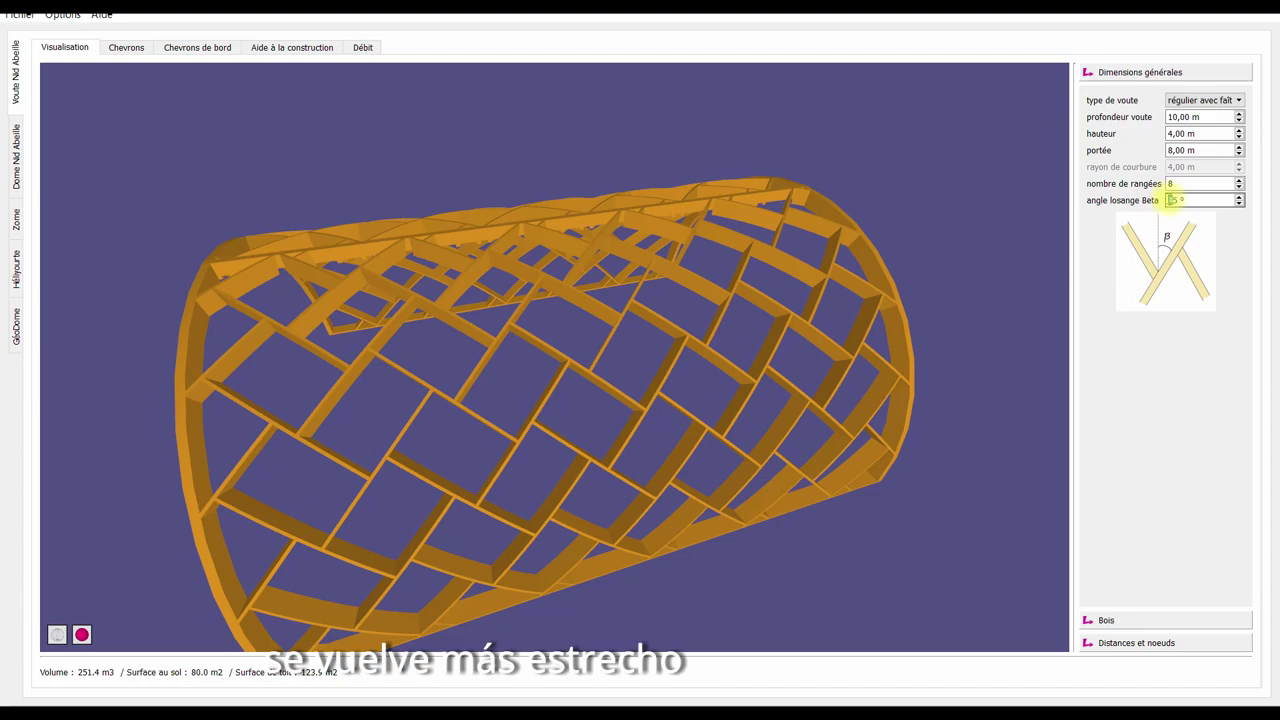
pyautogui.hotkey('alt', 'Tab')
pyautogui.hotkey('alt', 'Tab')
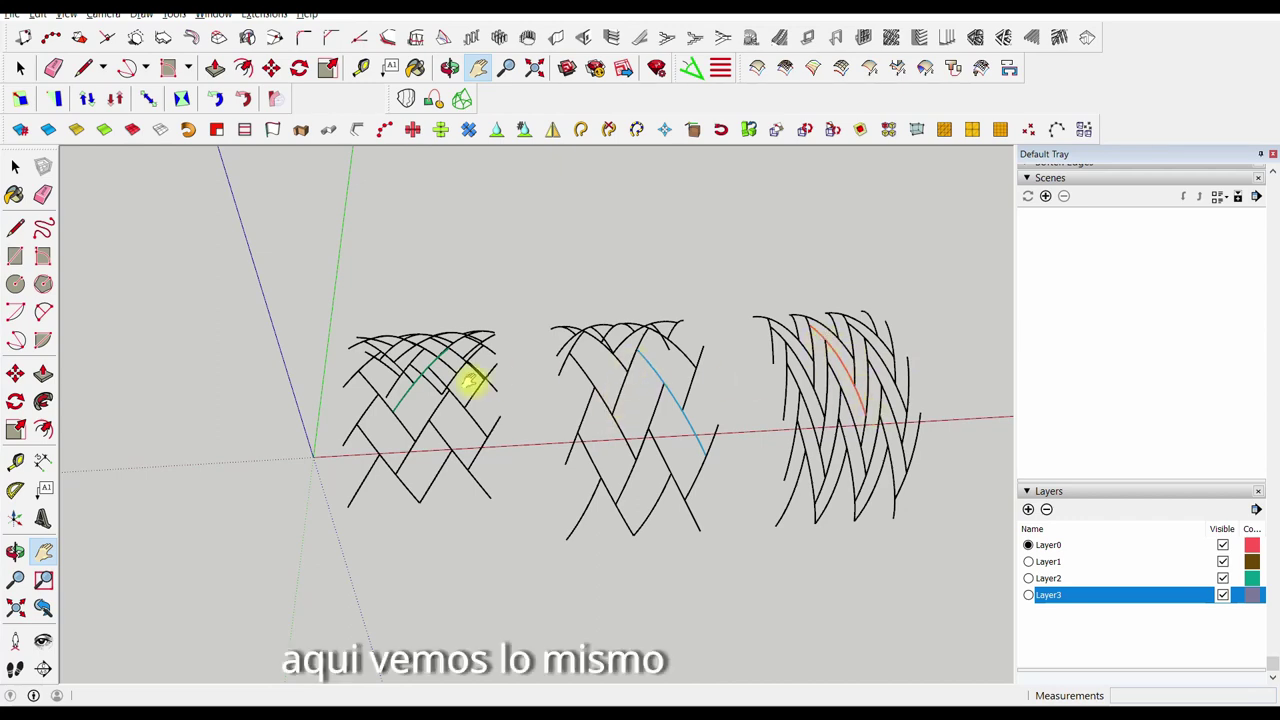
# - Pan and orbit around the three lattice sketches before returning to the vault program
pyautogui.moveTo(466, 374); pyautogui.dragTo(481, 424)
pyautogui.moveTo(481, 424); pyautogui.dragTo(463, 449, button='middle')
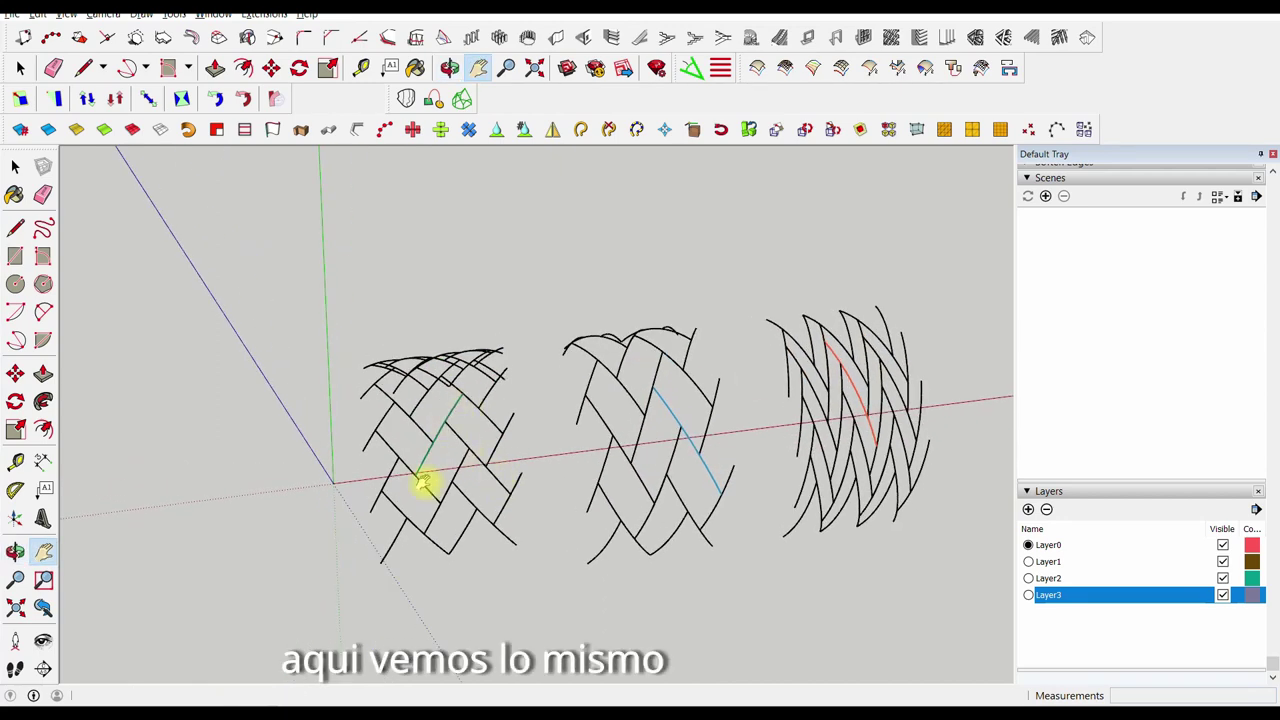
pyautogui.moveTo(437, 463); pyautogui.dragTo(394, 358)
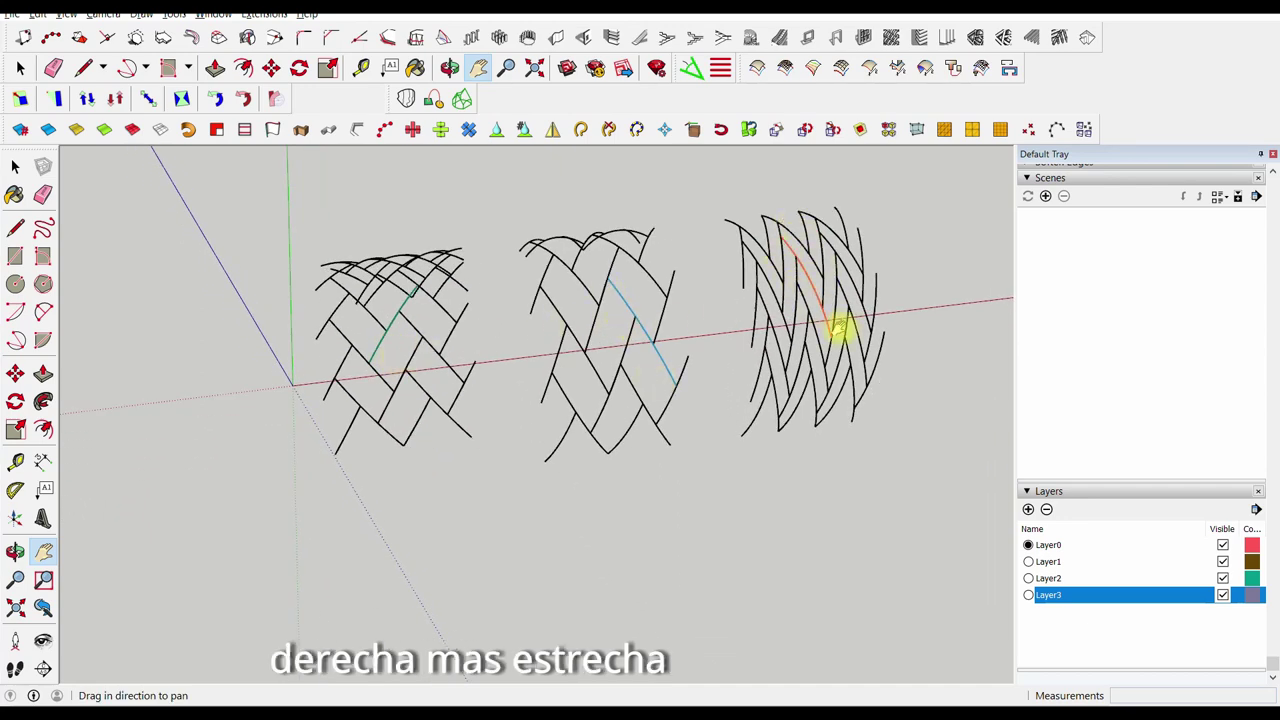
pyautogui.hotkey('alt', 'Tab')
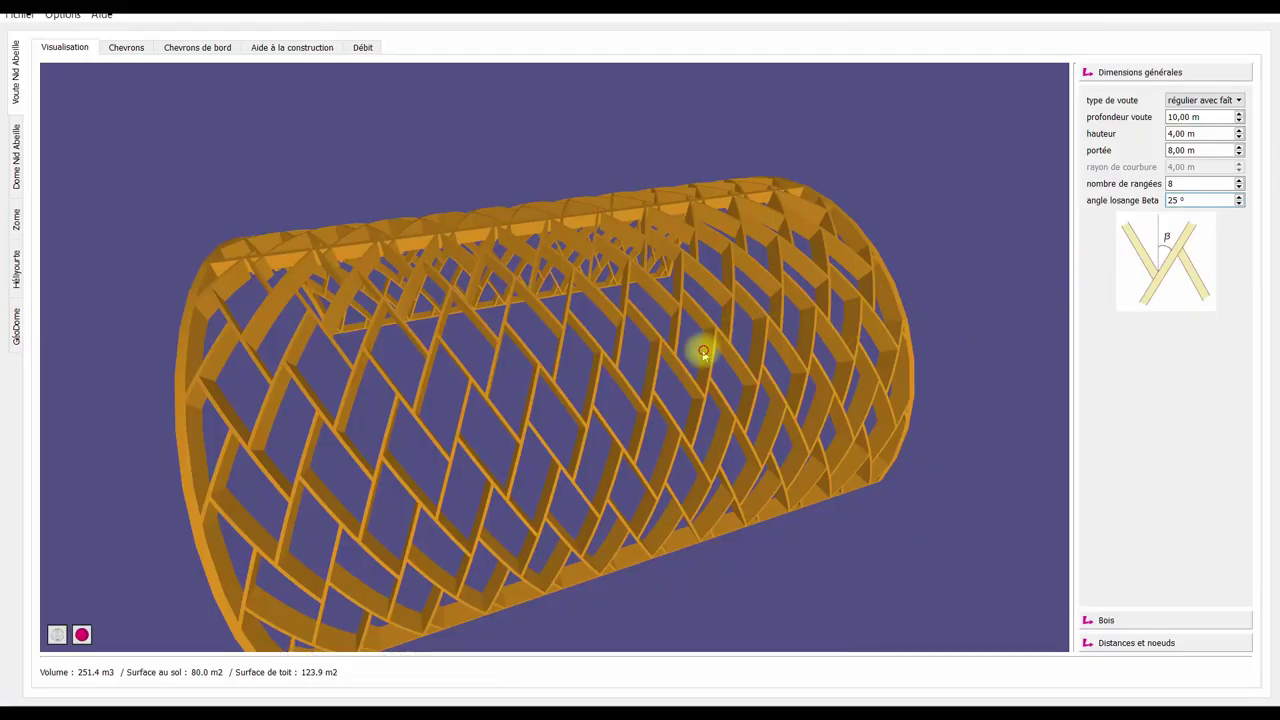
pyautogui.moveTo(703, 349); pyautogui.dragTo(649, 297)
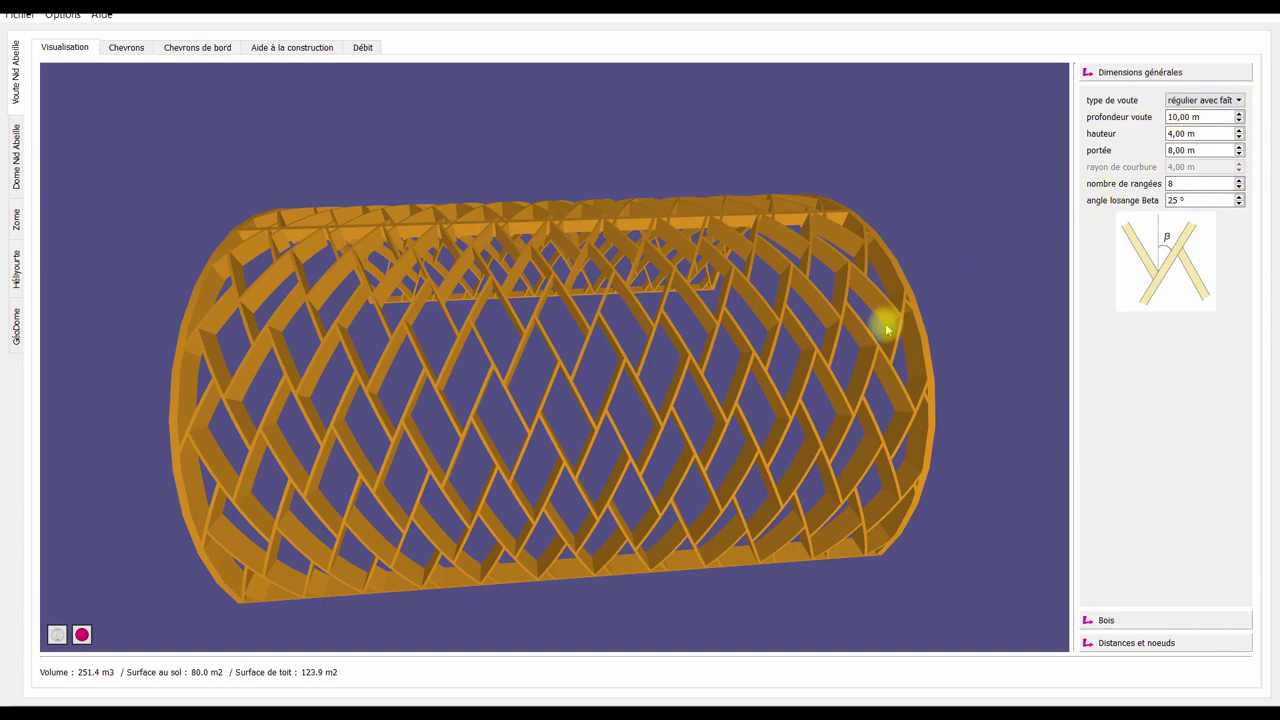
pyautogui.moveTo(778, 318); pyautogui.dragTo(808, 354)
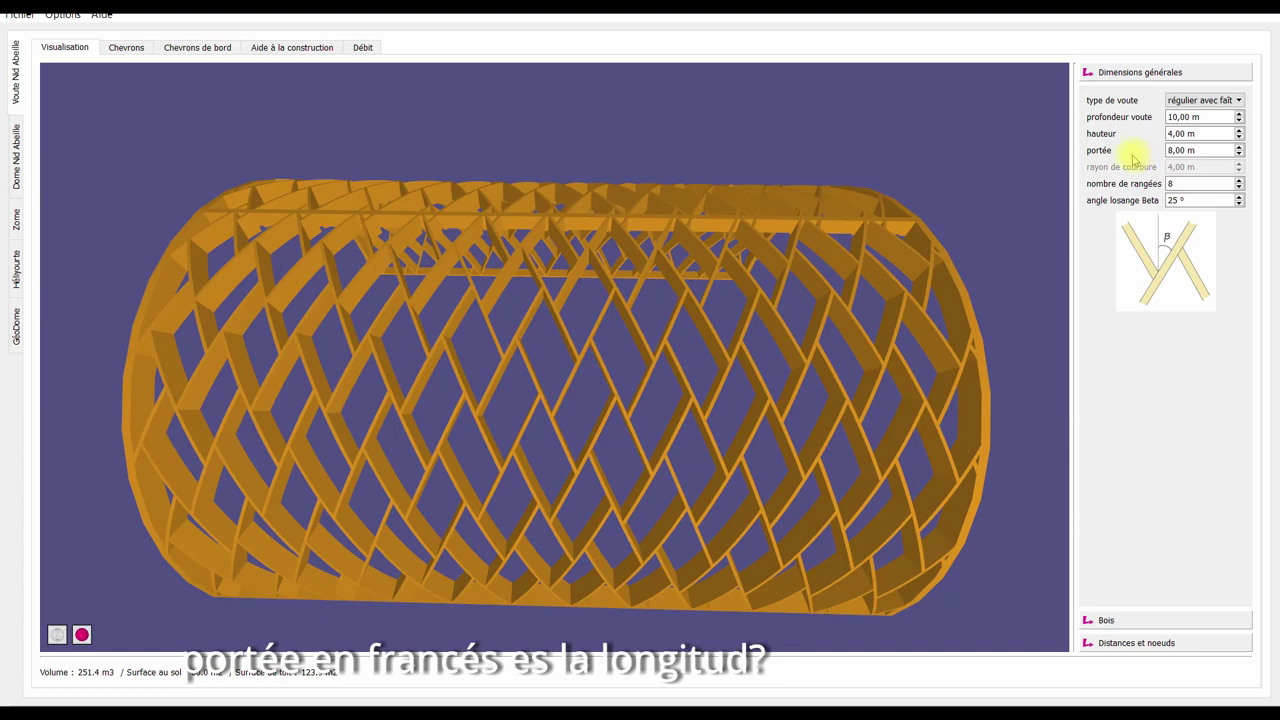
pyautogui.moveTo(1013, 289); pyautogui.dragTo(853, 272)
pyautogui.click(1171, 150)
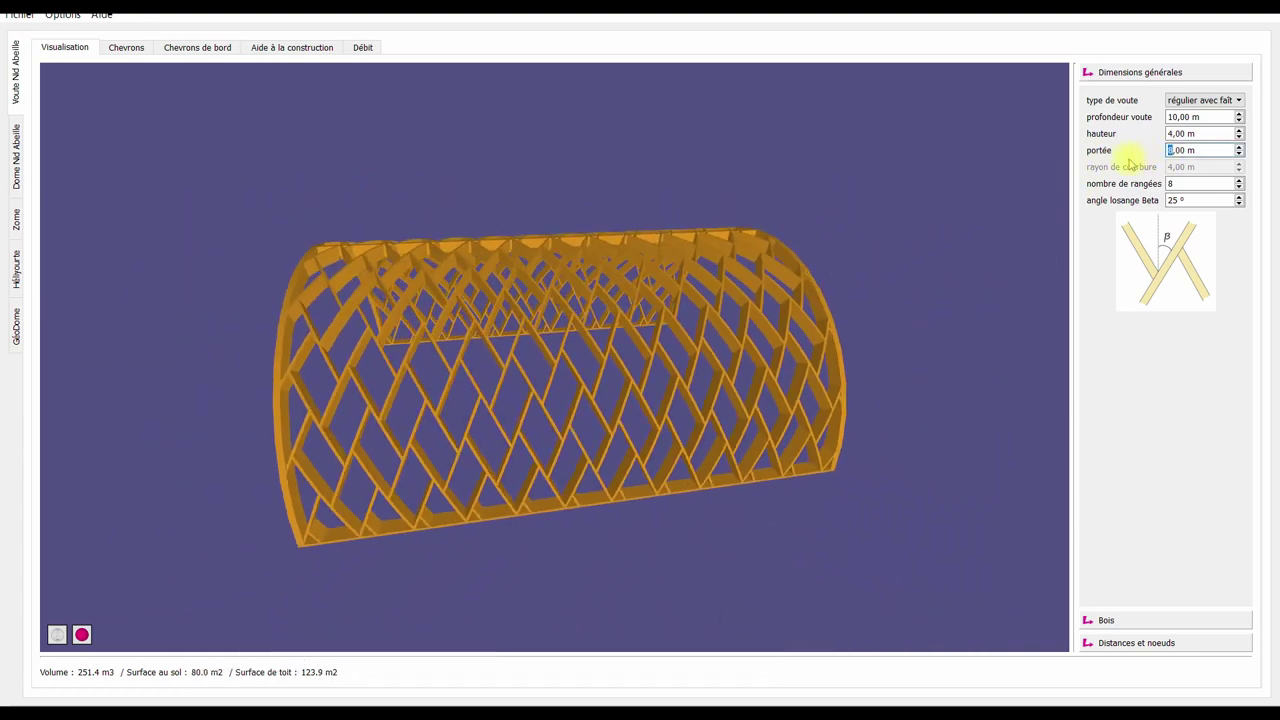
pyautogui.write('16')
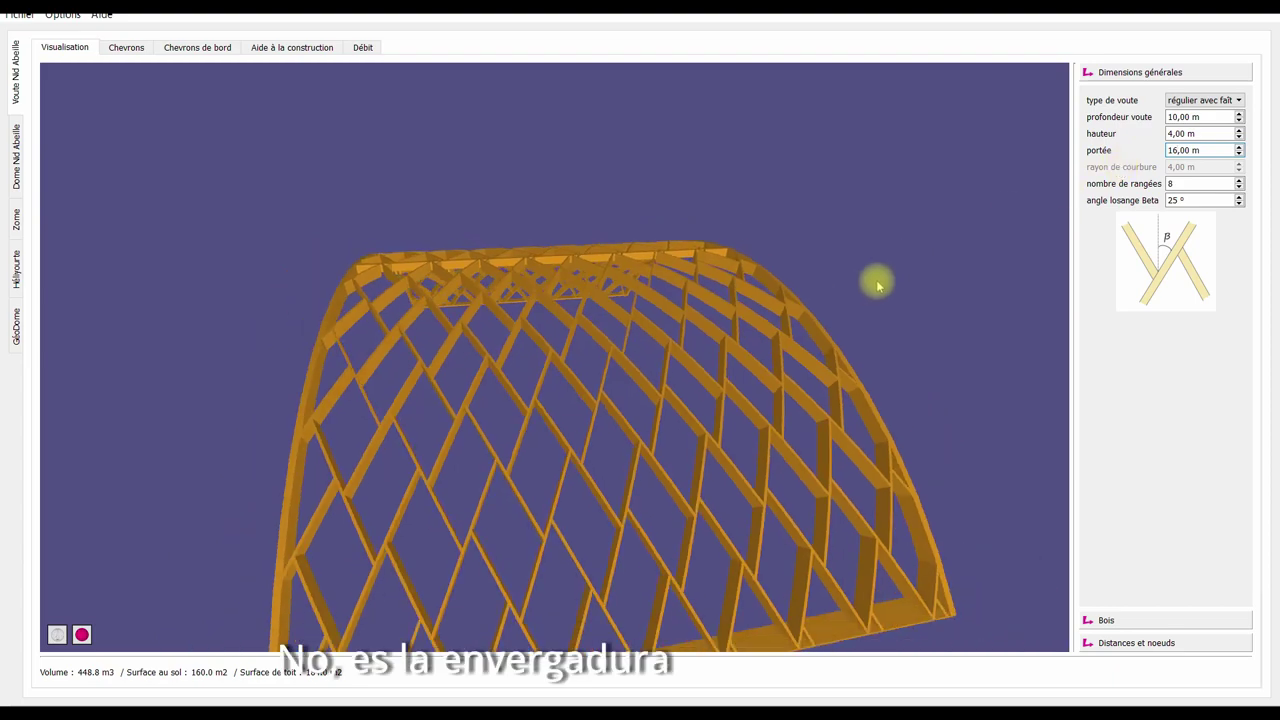
pyautogui.moveTo(846, 471); pyautogui.dragTo(665, 377)
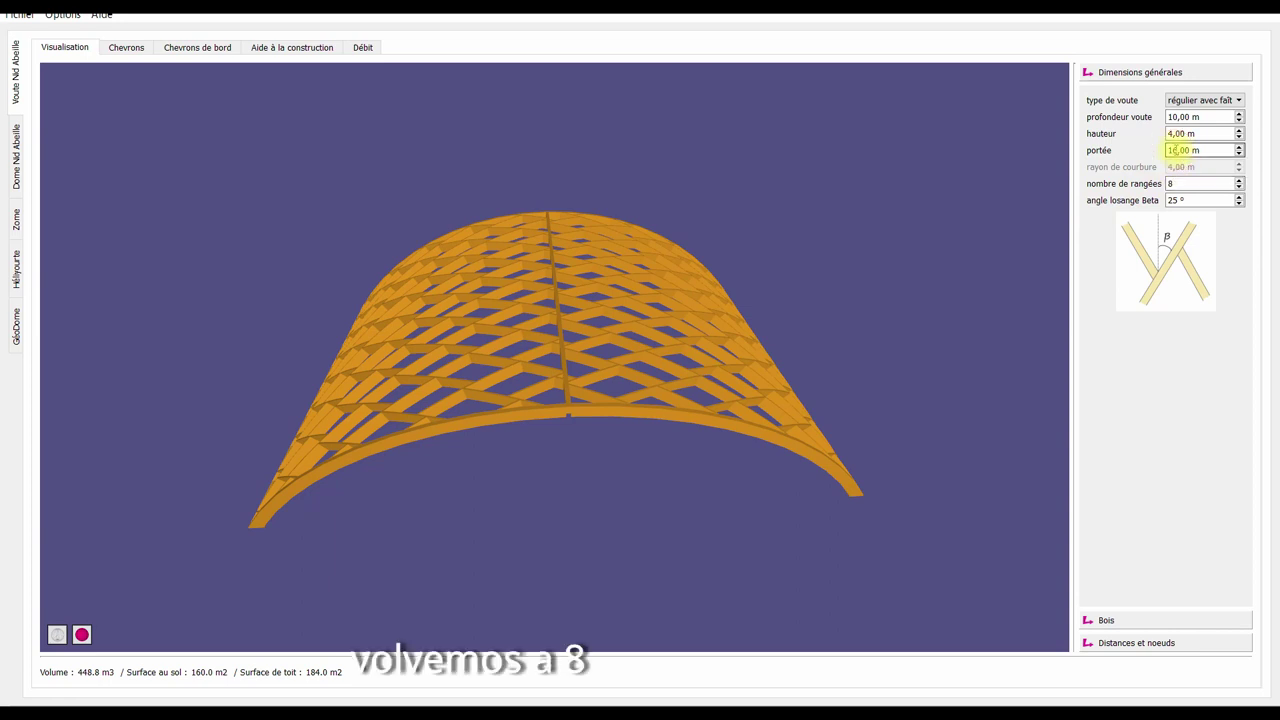
pyautogui.write('8')
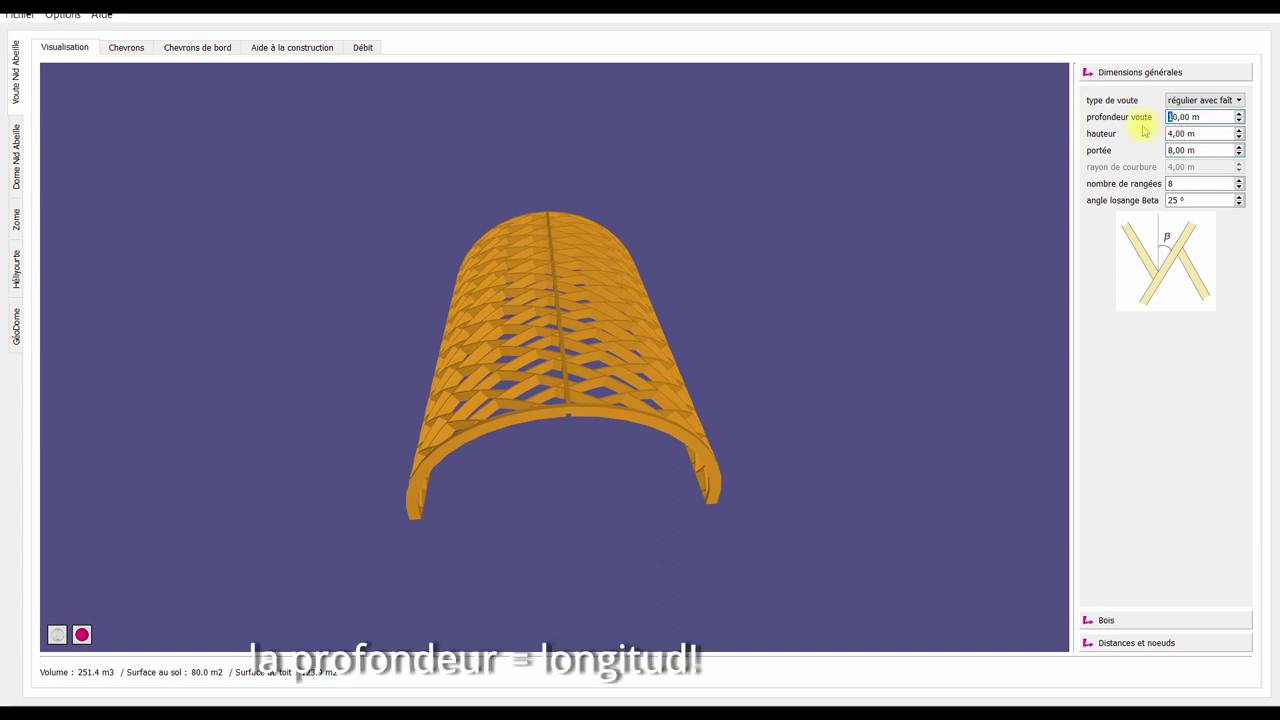
# - Set the vault depth to 15 m and check the new length from the side
pyautogui.write('2')
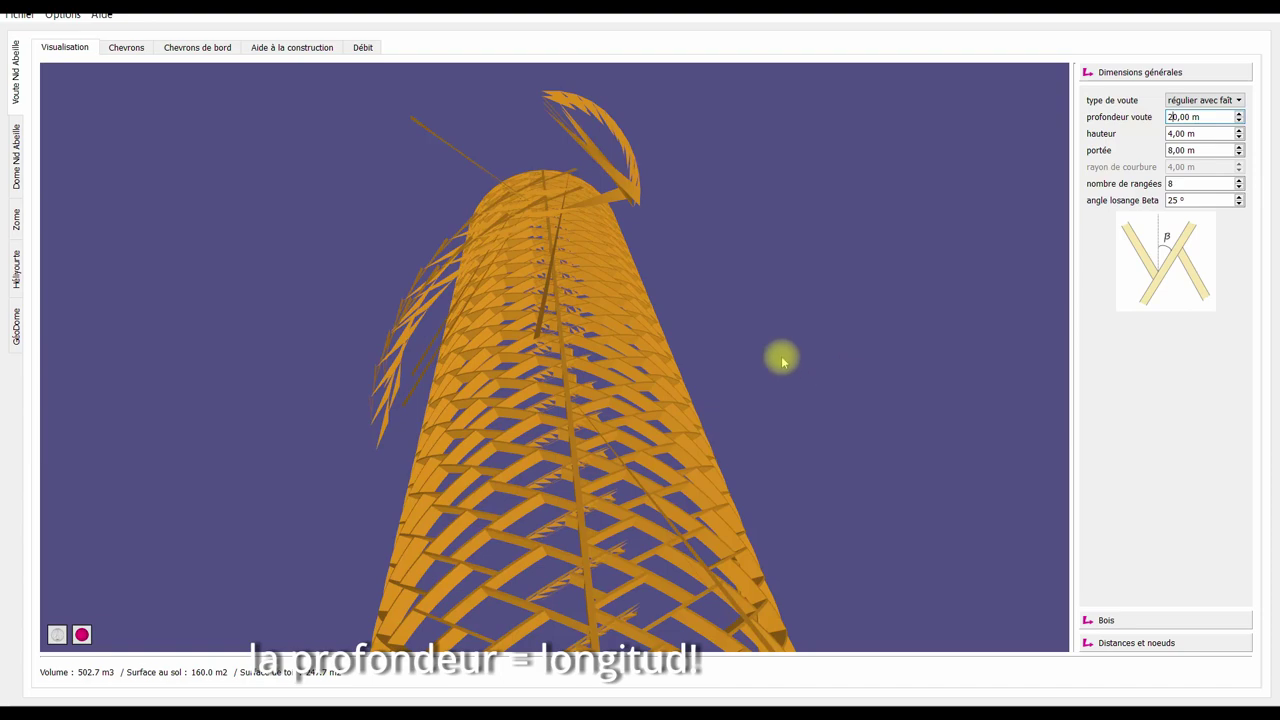
pyautogui.moveTo(783, 361); pyautogui.dragTo(809, 389)
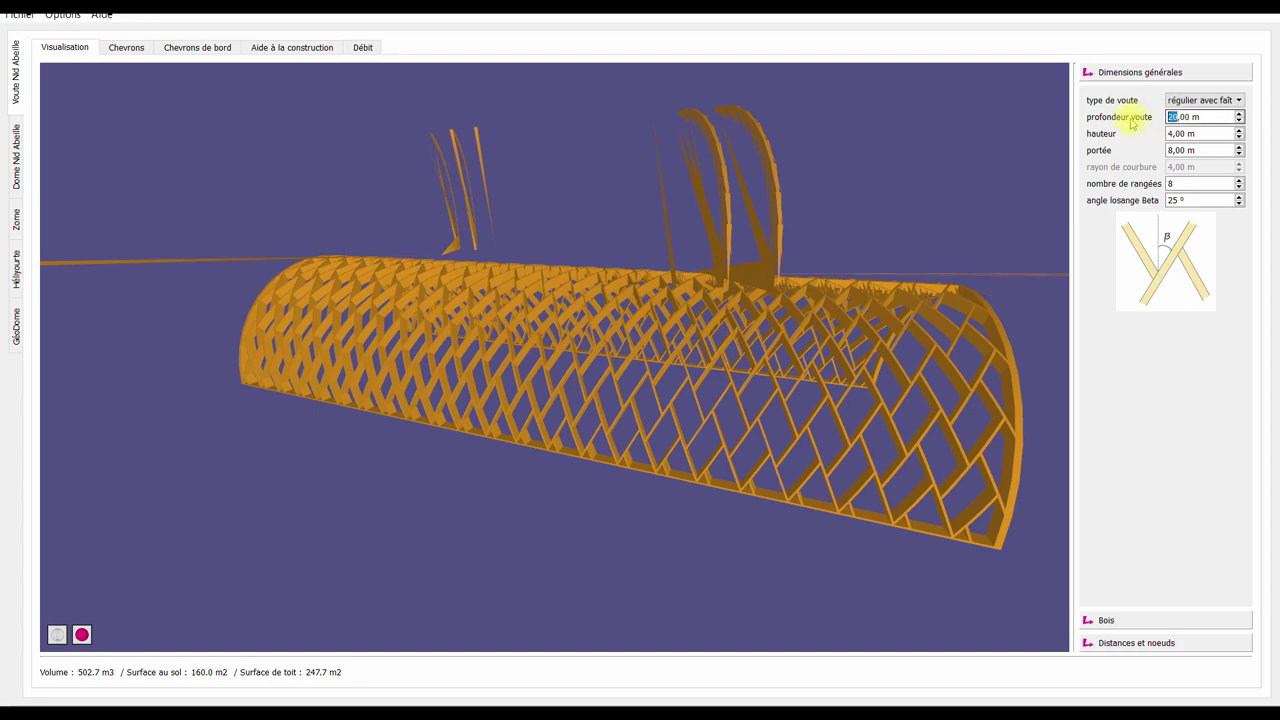
pyautogui.write('15')
pyautogui.moveTo(763, 340); pyautogui.dragTo(697, 388)
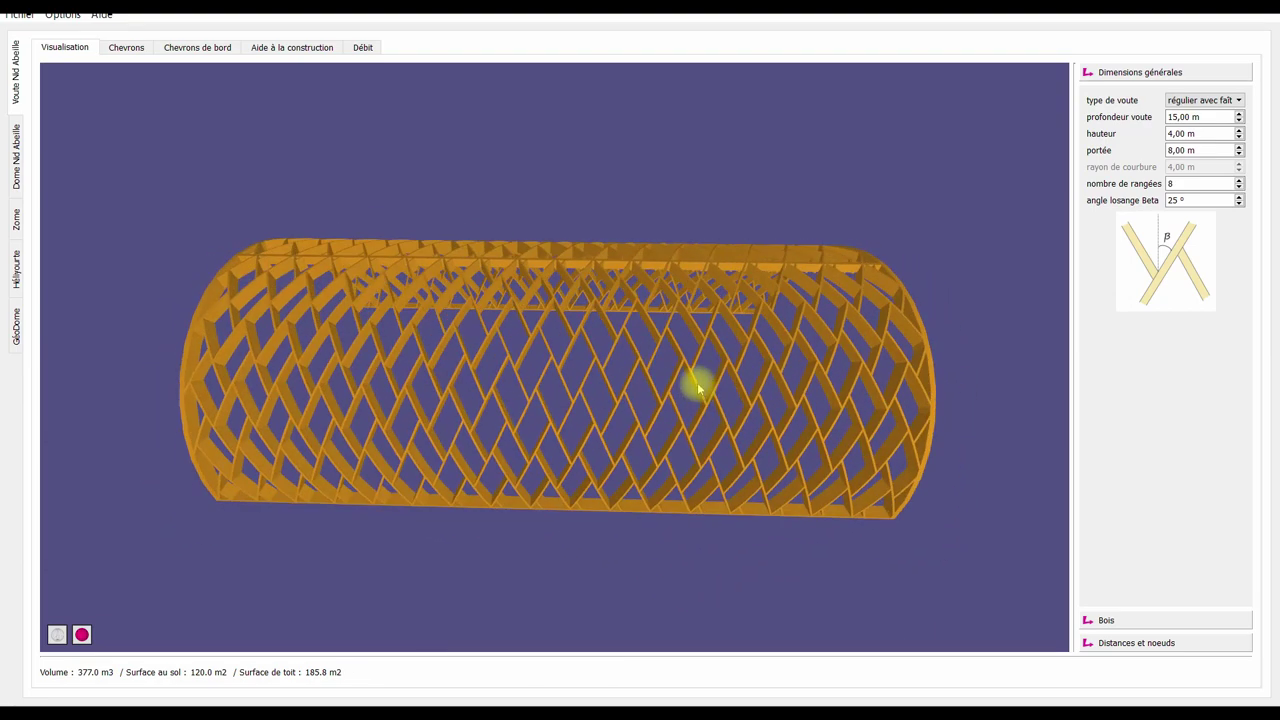
# - Change the span from 8 to 12 m and orbit to inspect the flatter arch
pyautogui.doubleClick(1182, 133)
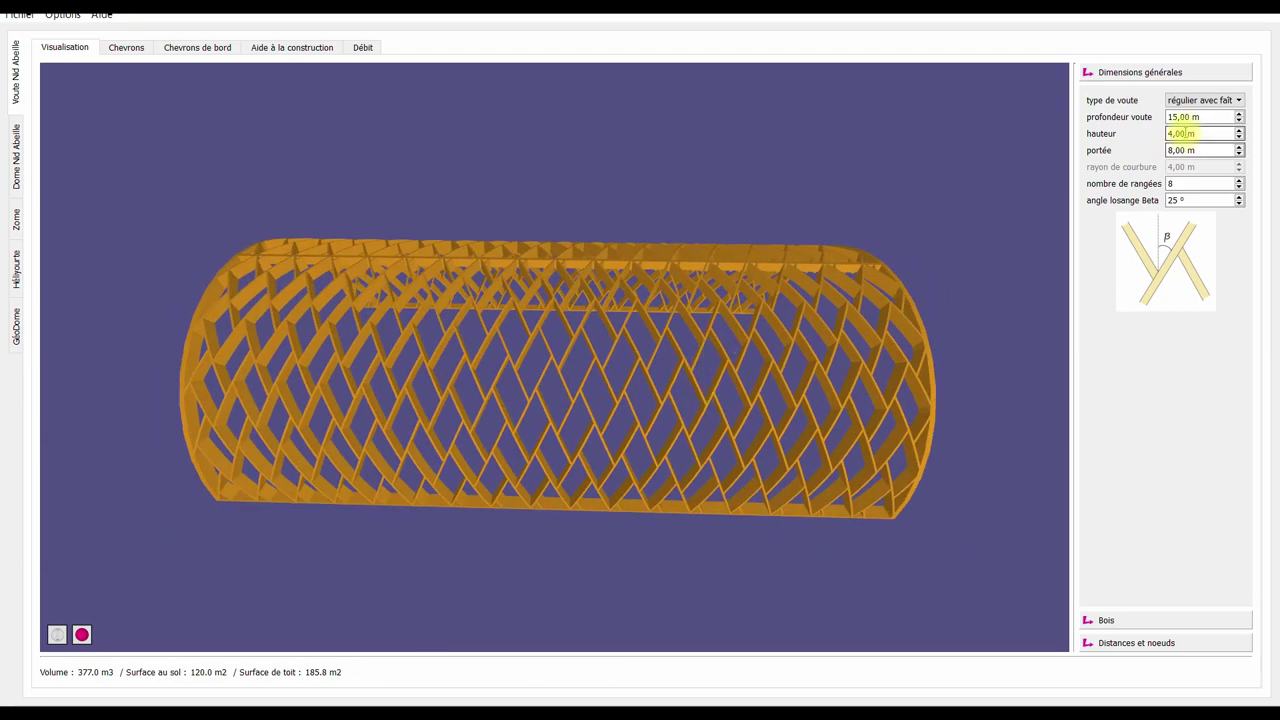
pyautogui.click(1208, 148)
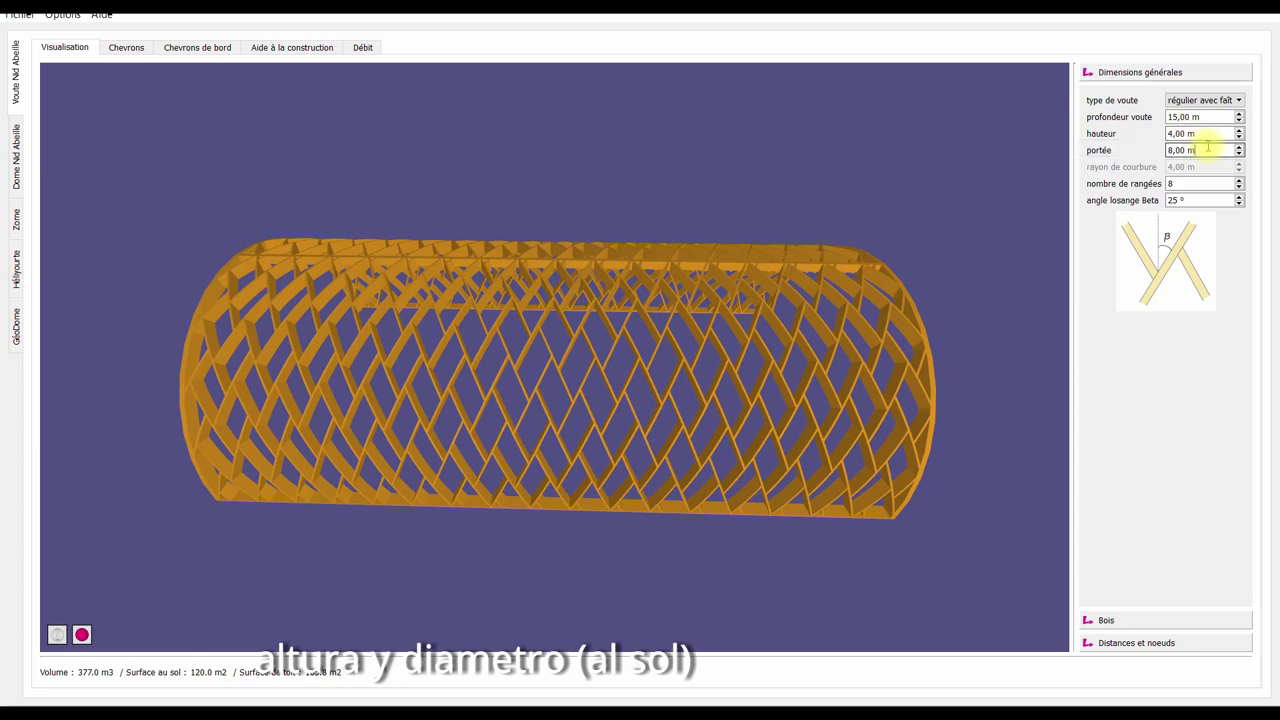
pyautogui.doubleClick(1180, 150)
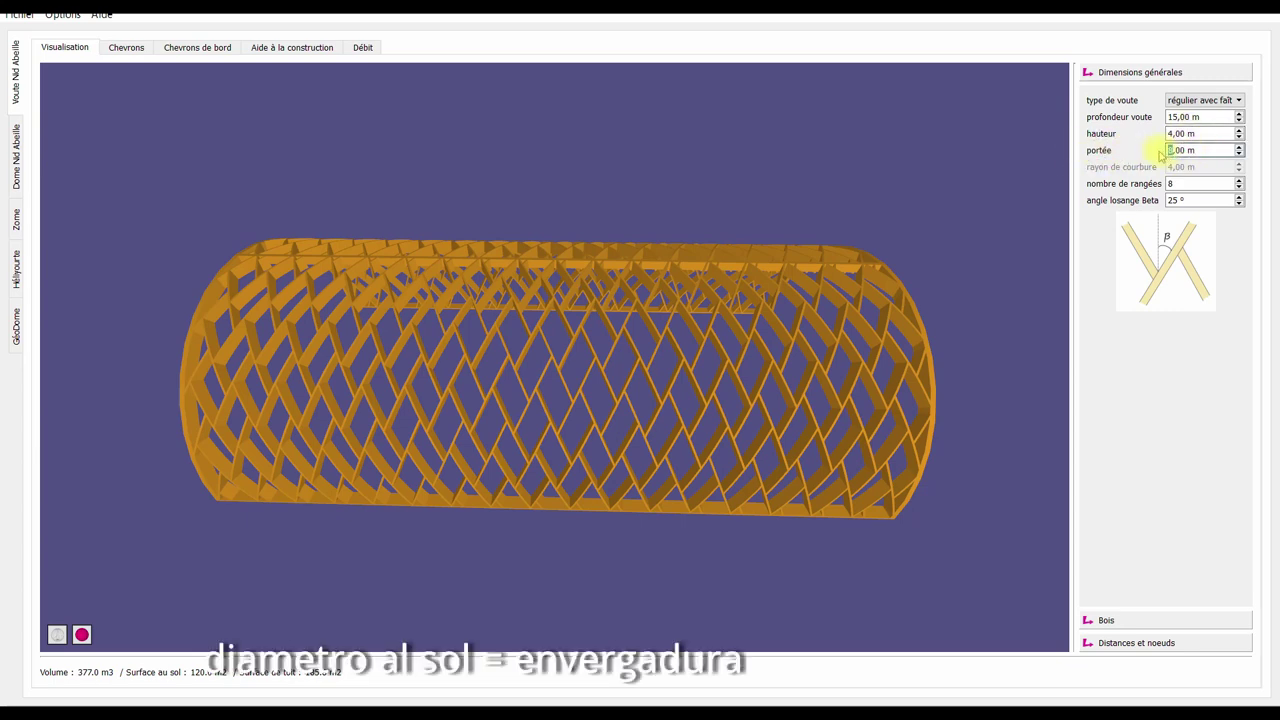
pyautogui.write('12')
pyautogui.moveTo(1003, 321); pyautogui.dragTo(714, 363)
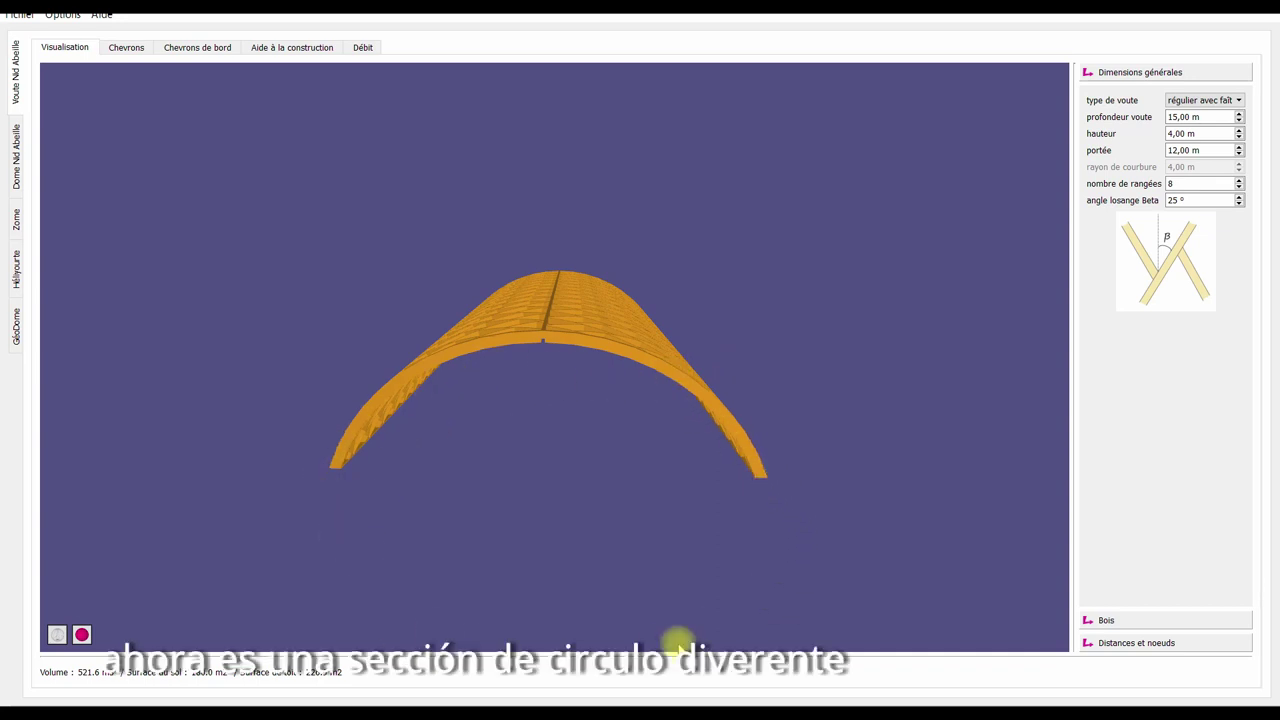
pyautogui.moveTo(514, 466); pyautogui.dragTo(516, 432)
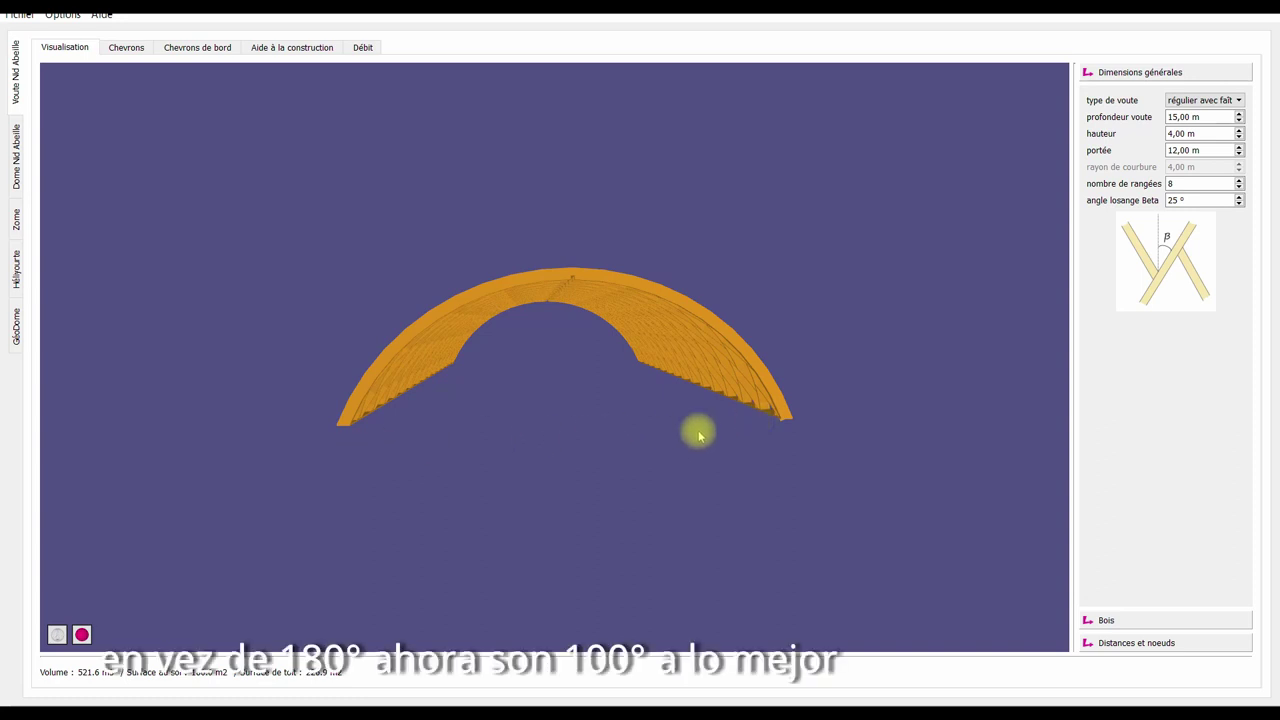
pyautogui.moveTo(808, 431); pyautogui.dragTo(620, 386)
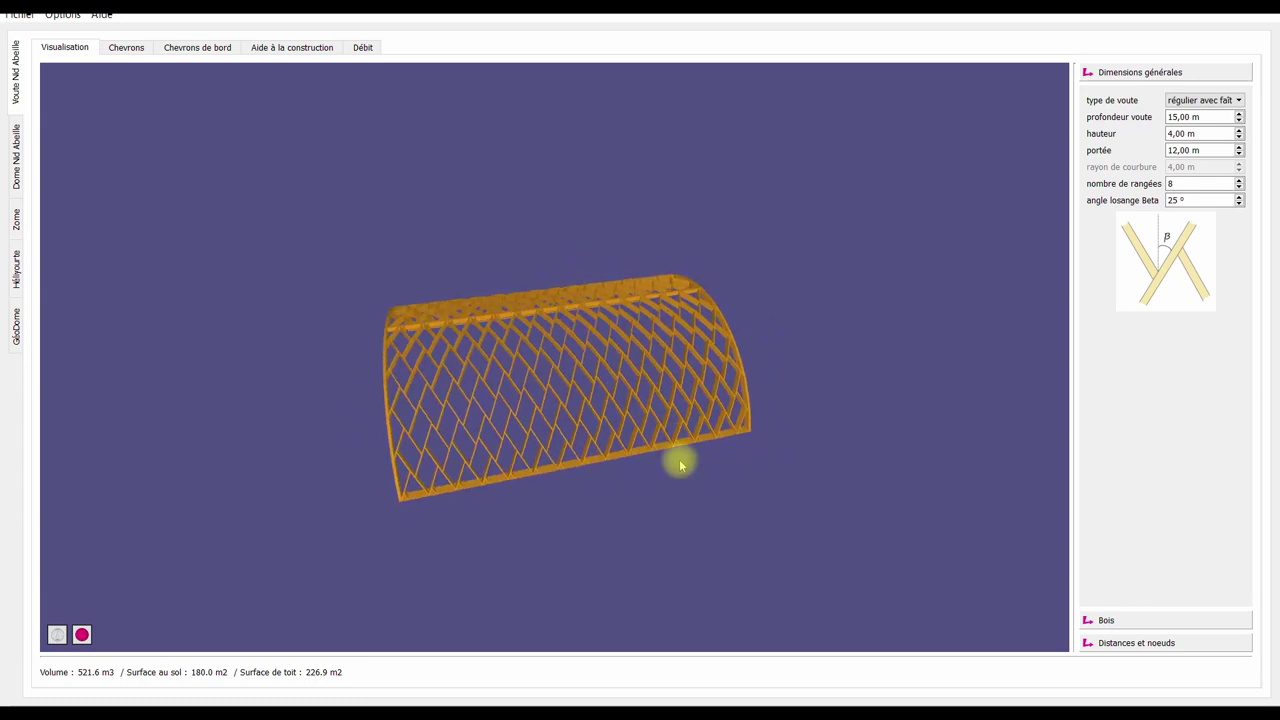
pyautogui.hotkey('alt', 'Tab')
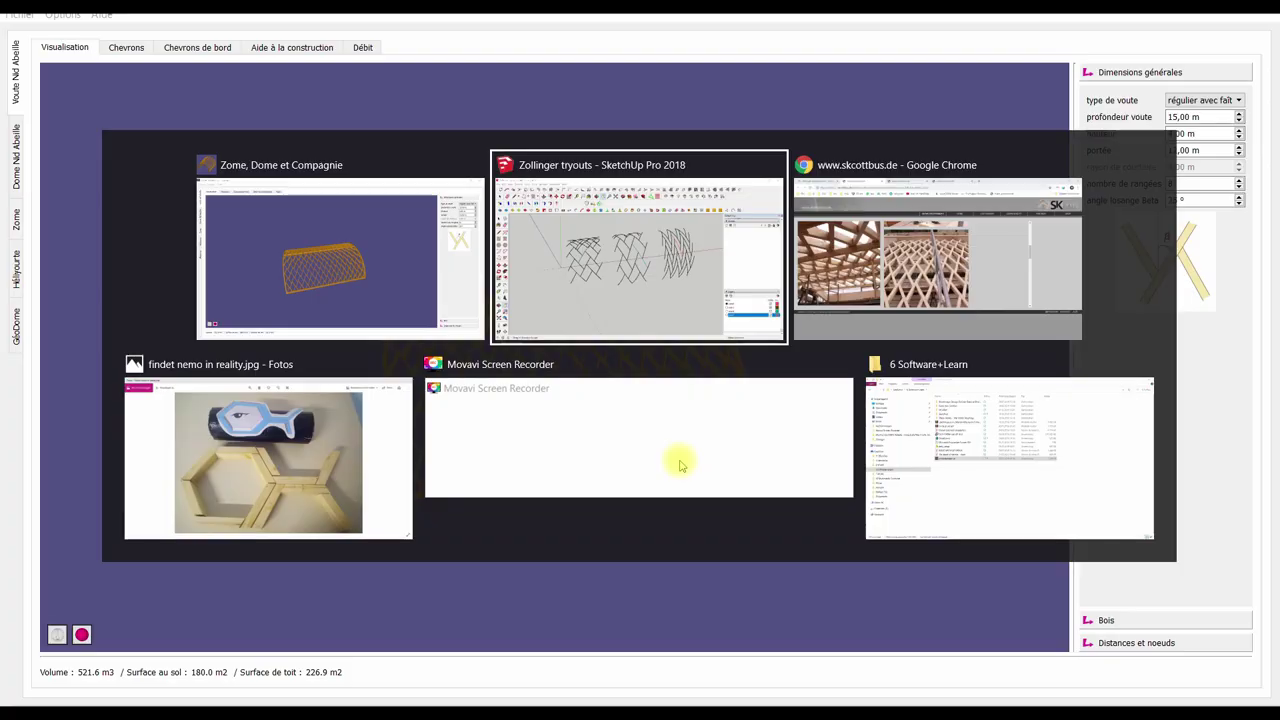
# - Glance at the skcottbus.de roof photos in Chrome, then go back to SketchUp
pyautogui.hotkey('alt', 'Tab')
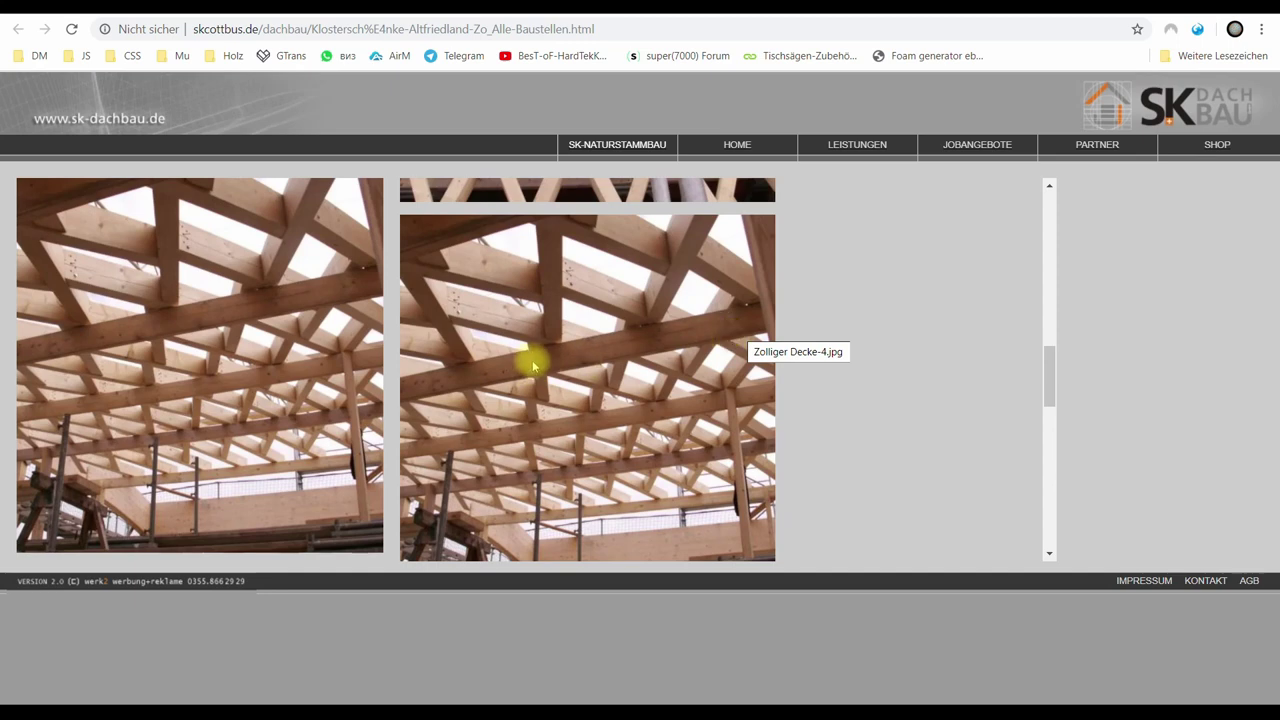
pyautogui.hotkey('alt', 'Tab')
pyautogui.hotkey('alt', 'Tab')
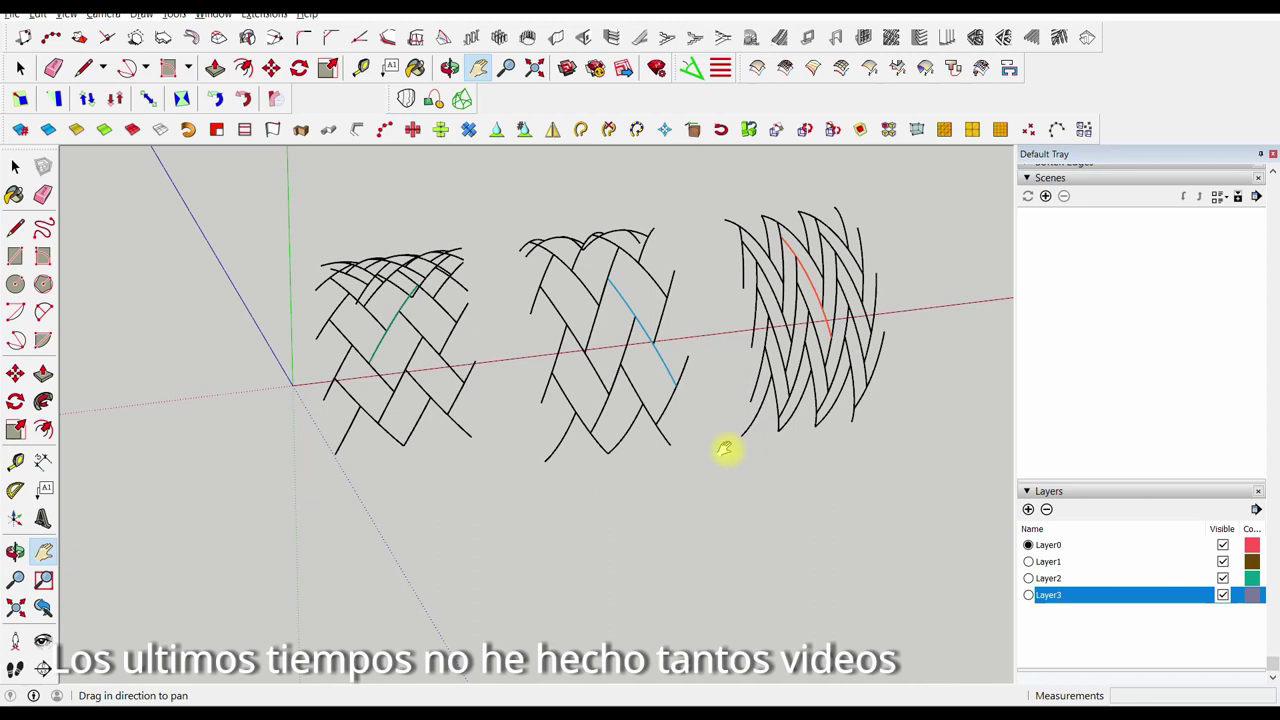
# - Cycle past Zome and the SketchUp sketches to the strutrotation.html calculator in Chrome
pyautogui.hotkey('alt', 'Tab')
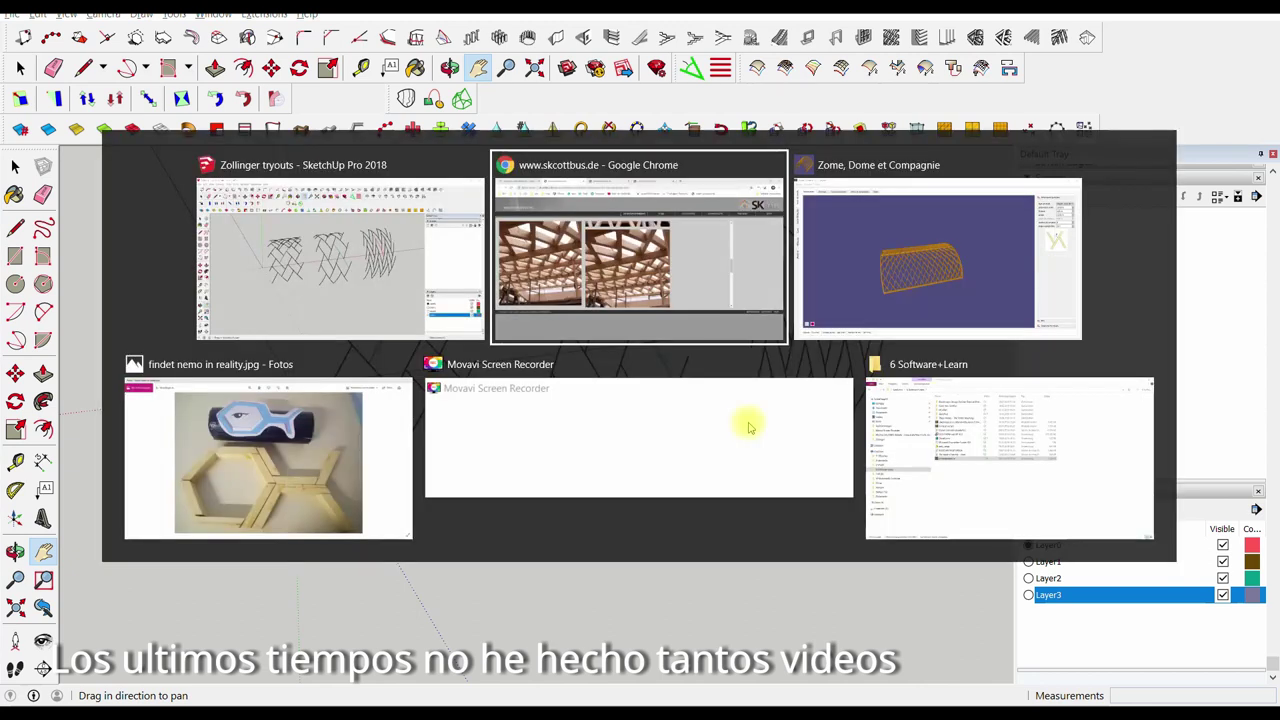
pyautogui.hotkey('alt', 'Tab')
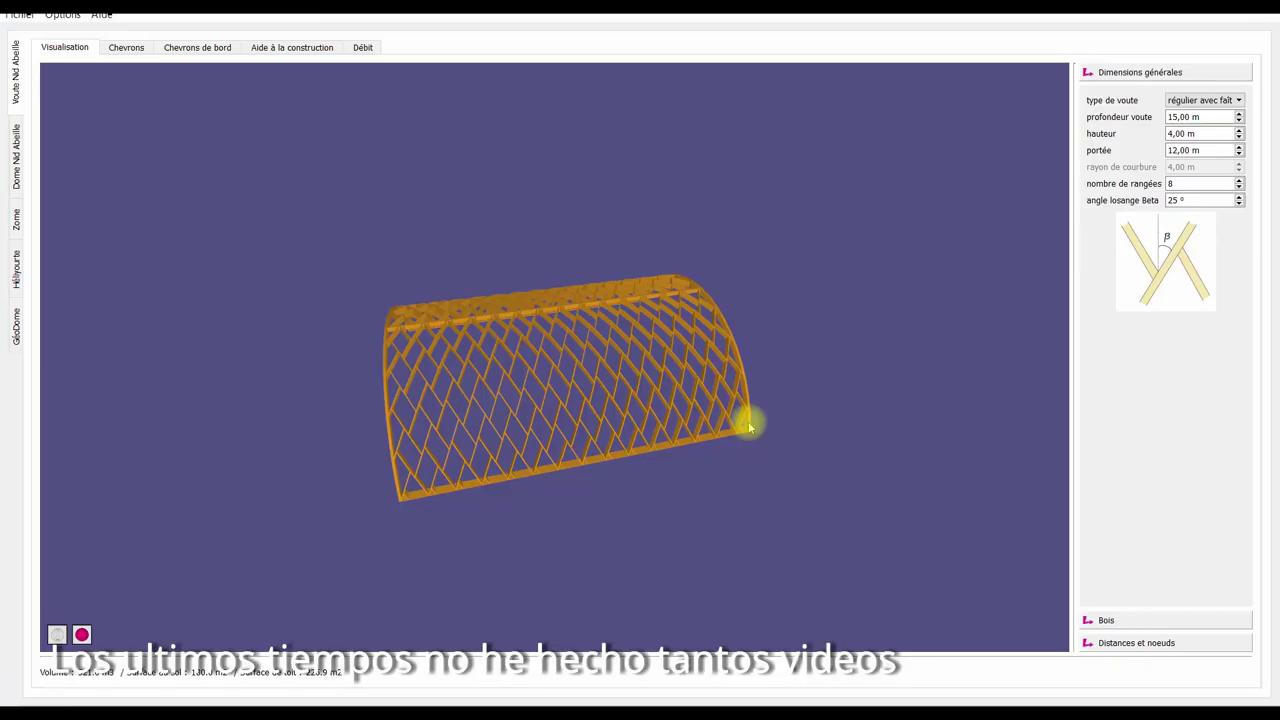
pyautogui.hotkey('alt', 'Tab')
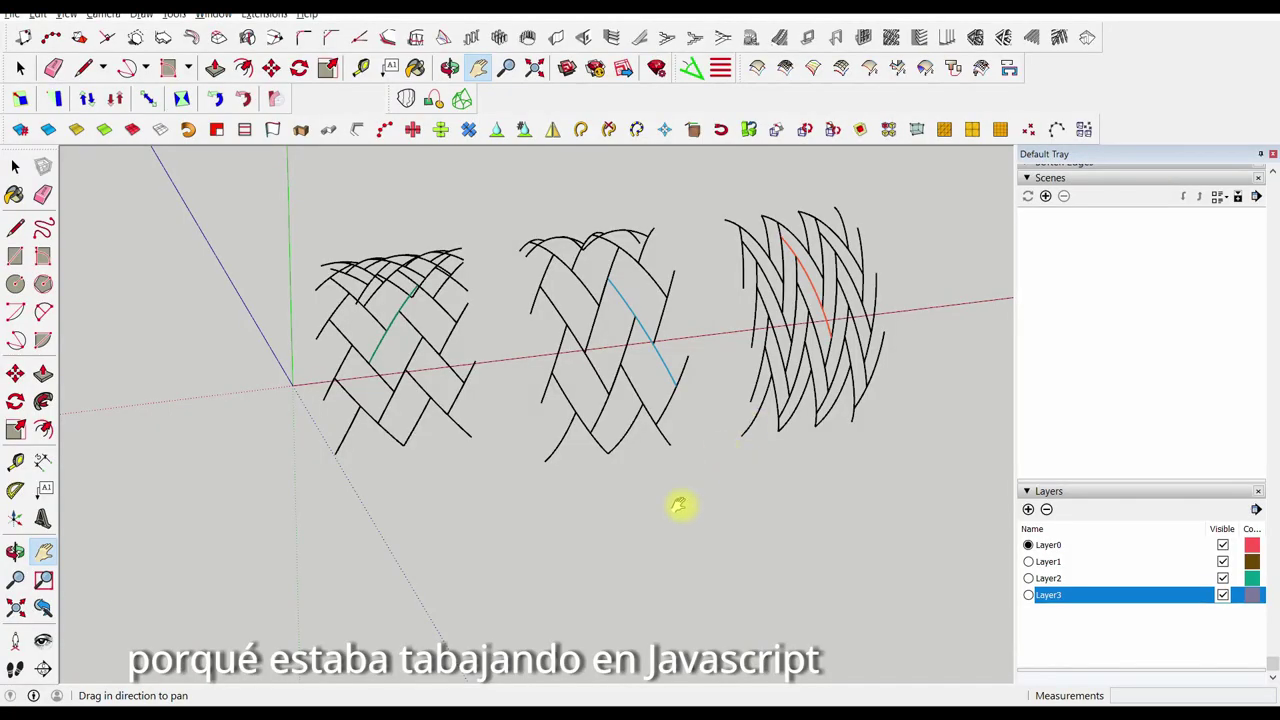
pyautogui.hotkey('alt', 'Tab')
pyautogui.hotkey('alt', 'Tab')
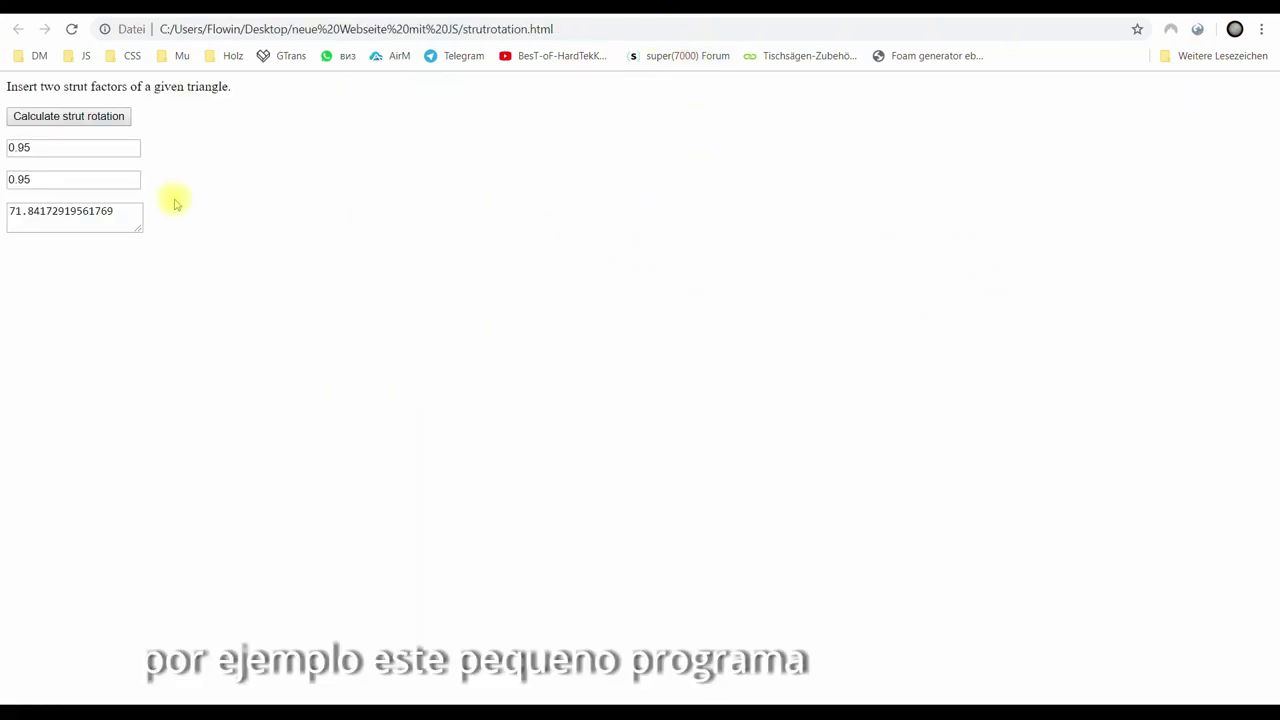
# - Calculate the strut rotation for factors 0.95 and 0.6 (65.15770681815906) and enlarge the result box
pyautogui.moveTo(64, 181); pyautogui.dragTo(4, 181)
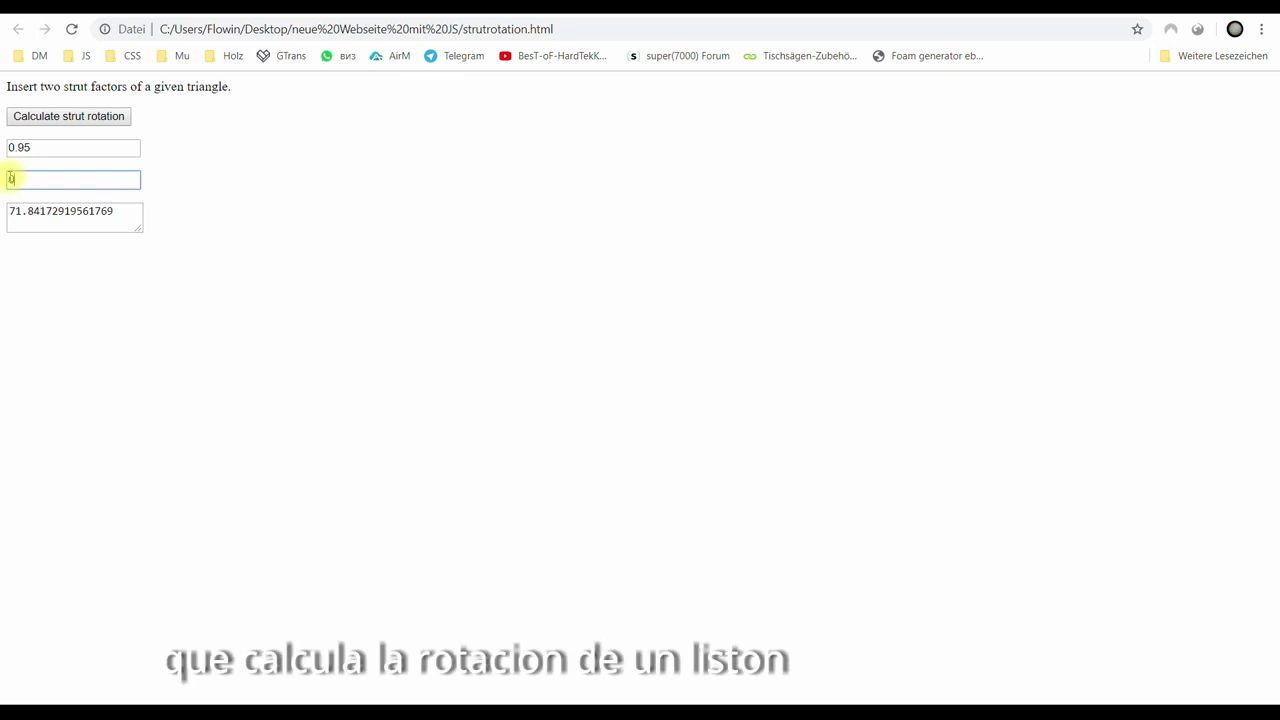
pyautogui.click(90, 120)
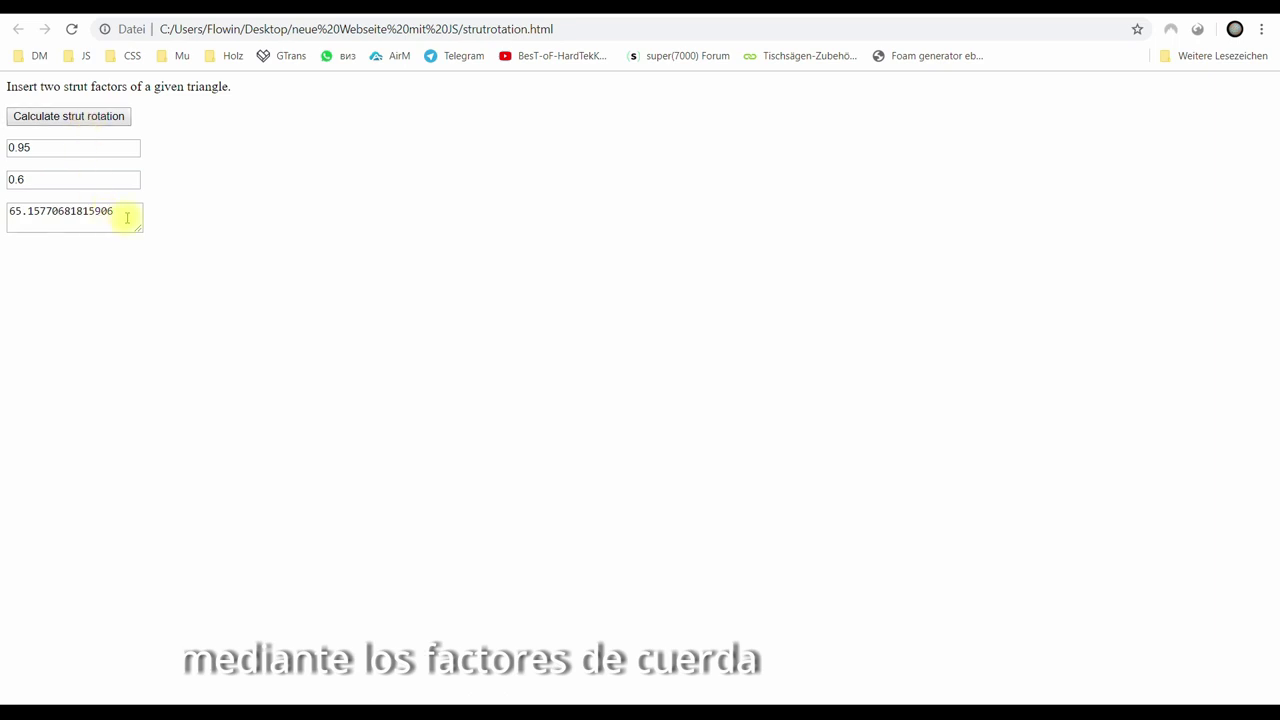
pyautogui.moveTo(139, 228); pyautogui.dragTo(192, 281)
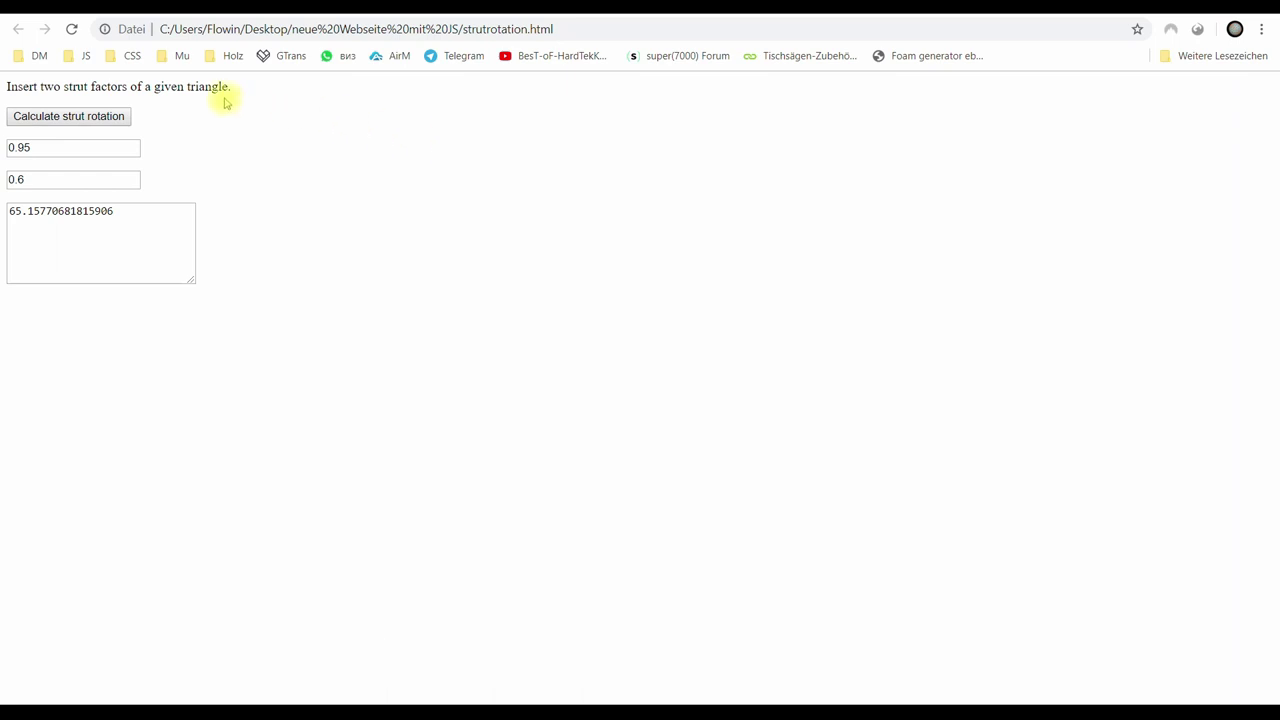
# - Highlight and deselect the page's instructions and inputs, then return to the SketchUp model
pyautogui.moveTo(62, 88); pyautogui.dragTo(229, 134)
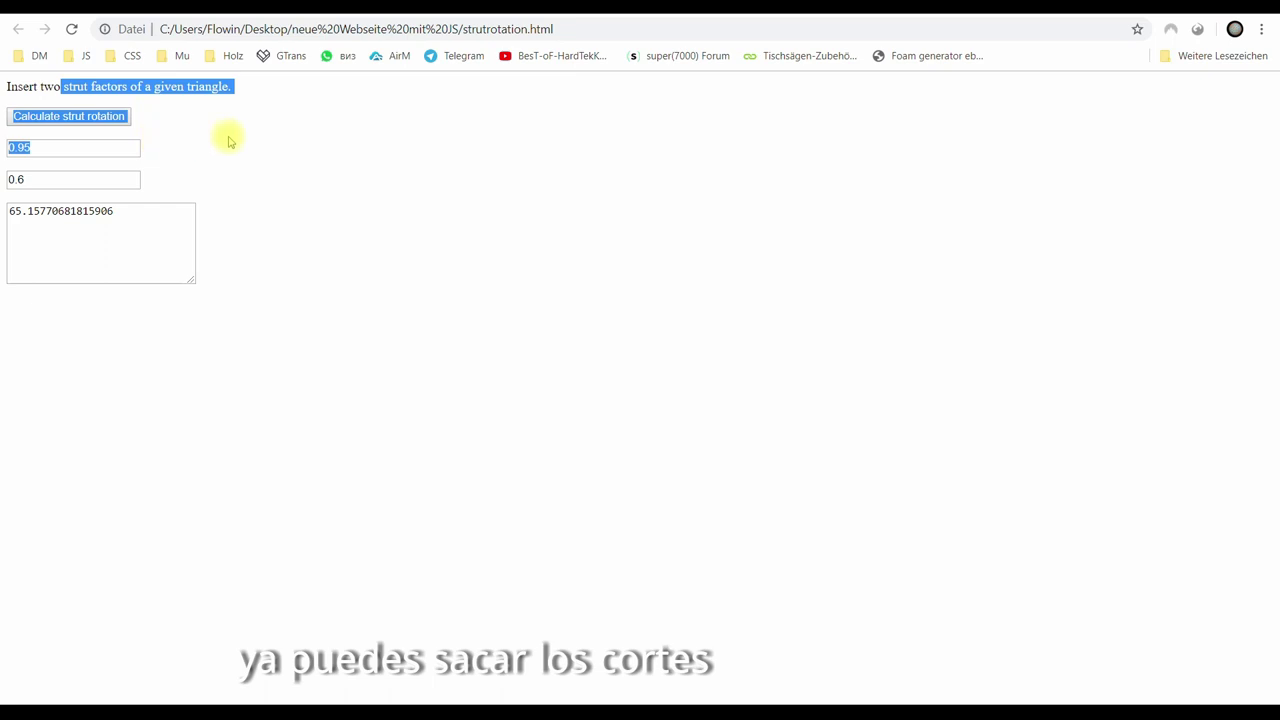
pyautogui.click(230, 136)
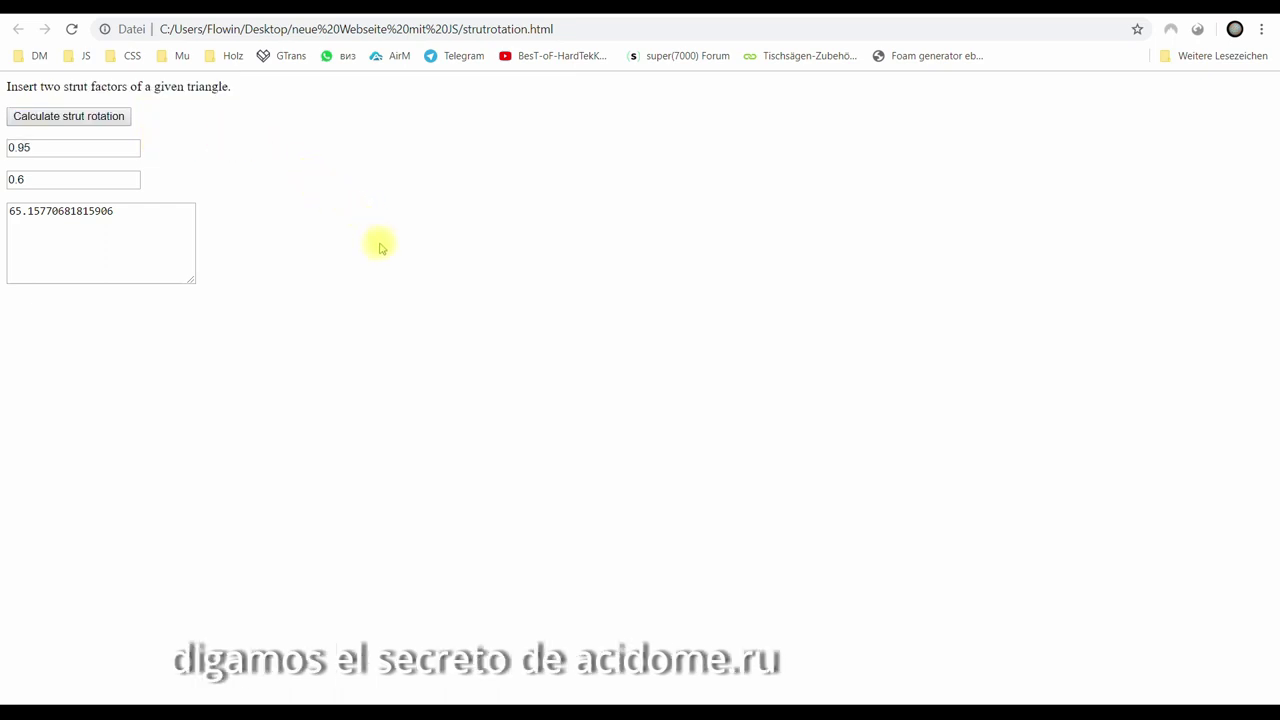
pyautogui.moveTo(360, 317); pyautogui.dragTo(11, 108)
pyautogui.click(373, 132)
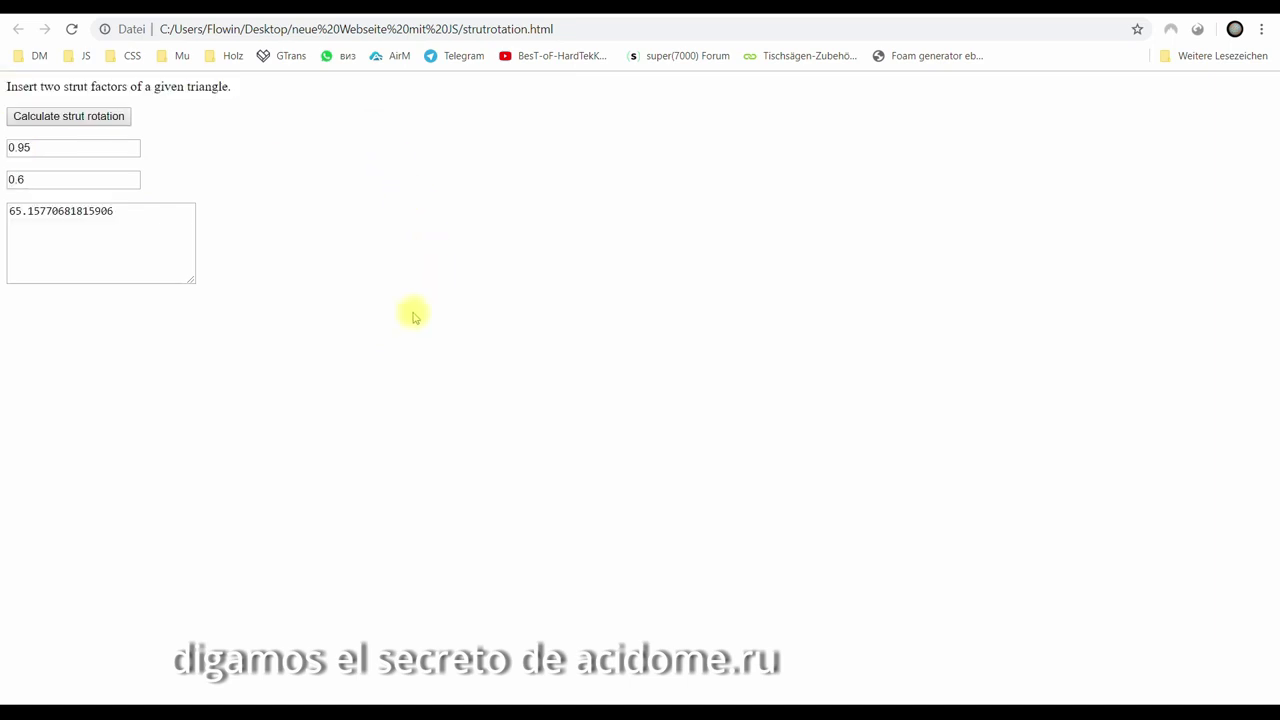
pyautogui.moveTo(415, 317); pyautogui.dragTo(10, 84)
pyautogui.click(332, 172)
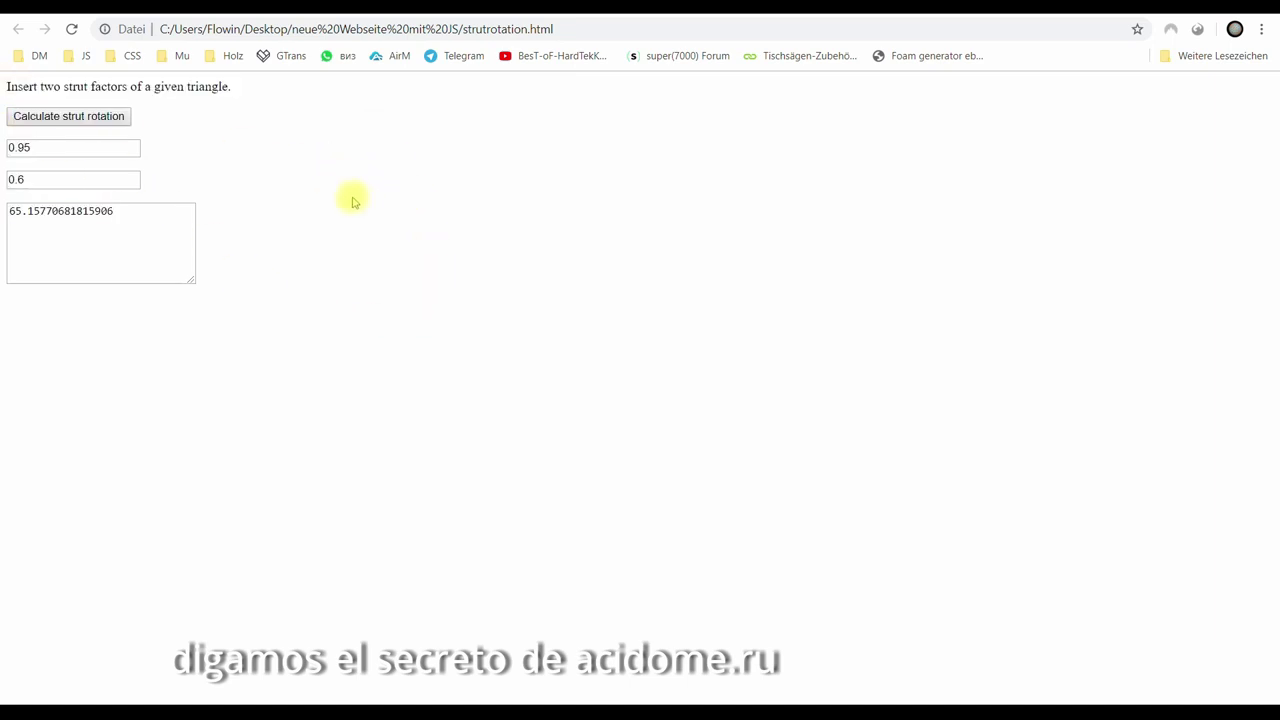
pyautogui.hotkey('alt', 'Tab')
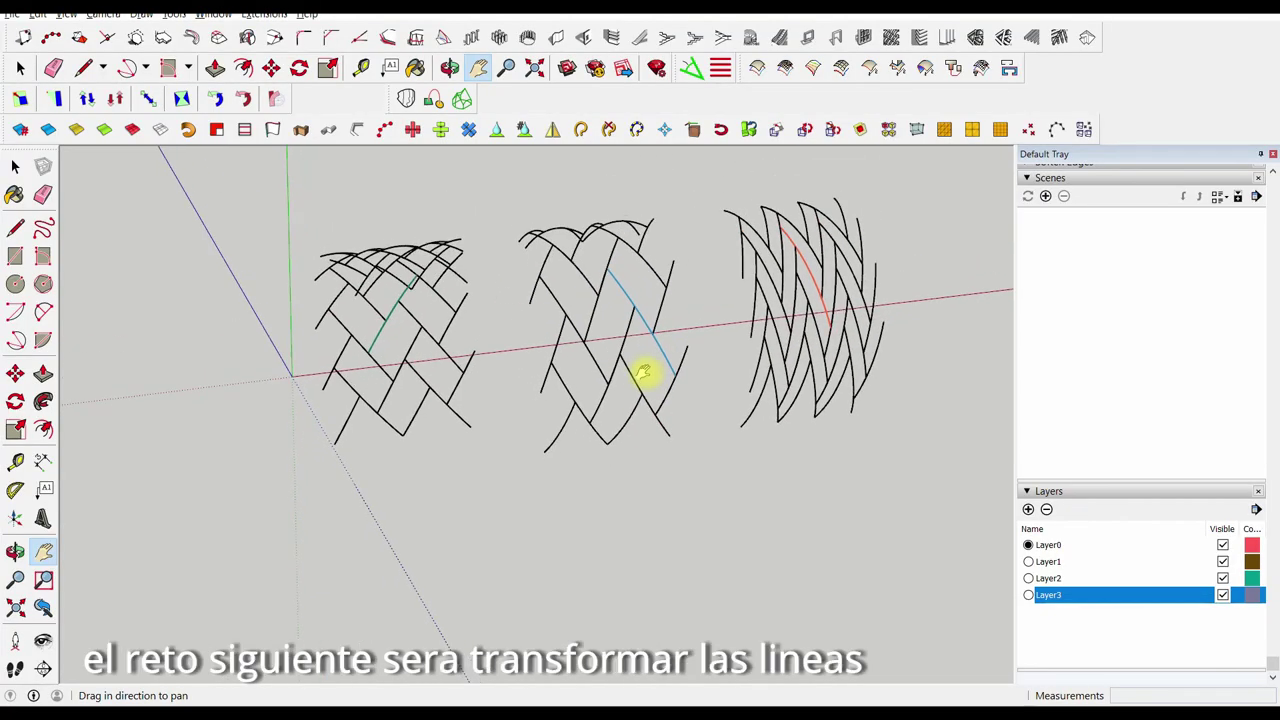
# - Open the middle lattice group for editing and draw a straight edge down from its arc's endpoint
pyautogui.moveTo(646, 371); pyautogui.dragTo(600, 297, button='middle')
pyautogui.scroll(3, 597, 298)
pyautogui.scroll(-3, 594, 298)
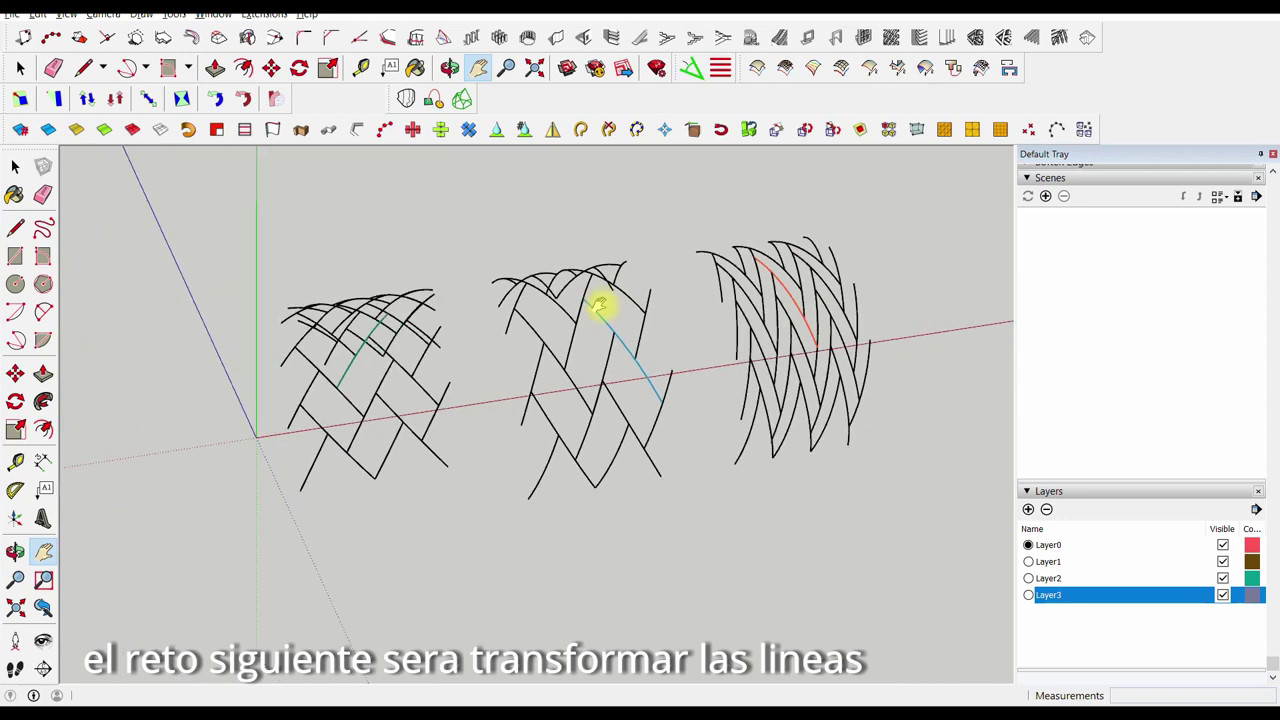
pyautogui.moveTo(574, 349); pyautogui.dragTo(586, 297, button='middle')
pyautogui.scroll(3, 590, 300)
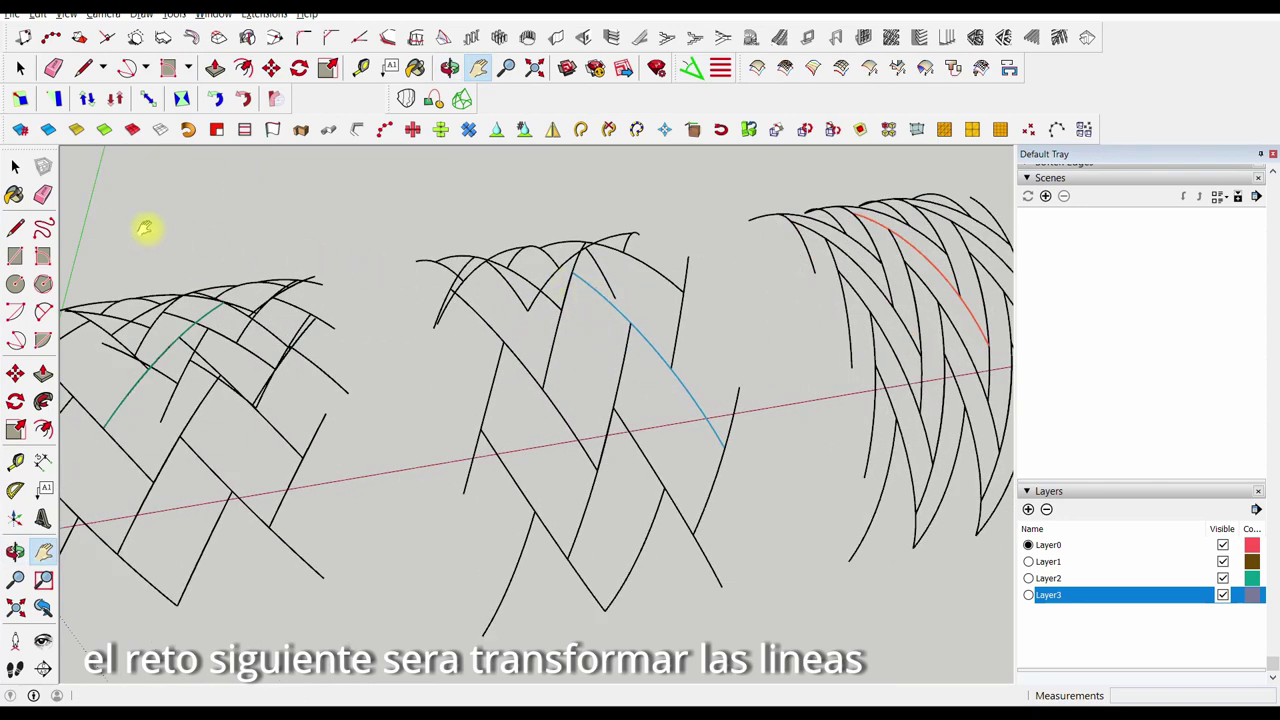
pyautogui.click(15, 166)
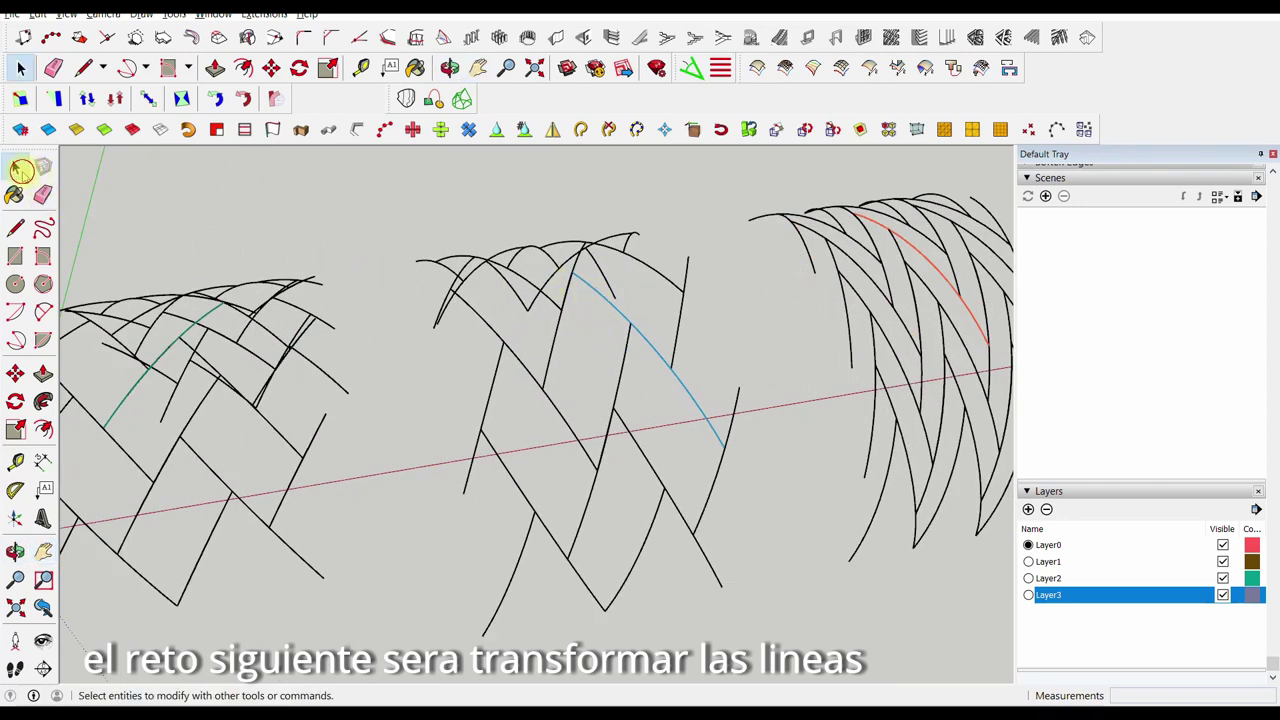
pyautogui.doubleClick(631, 329)
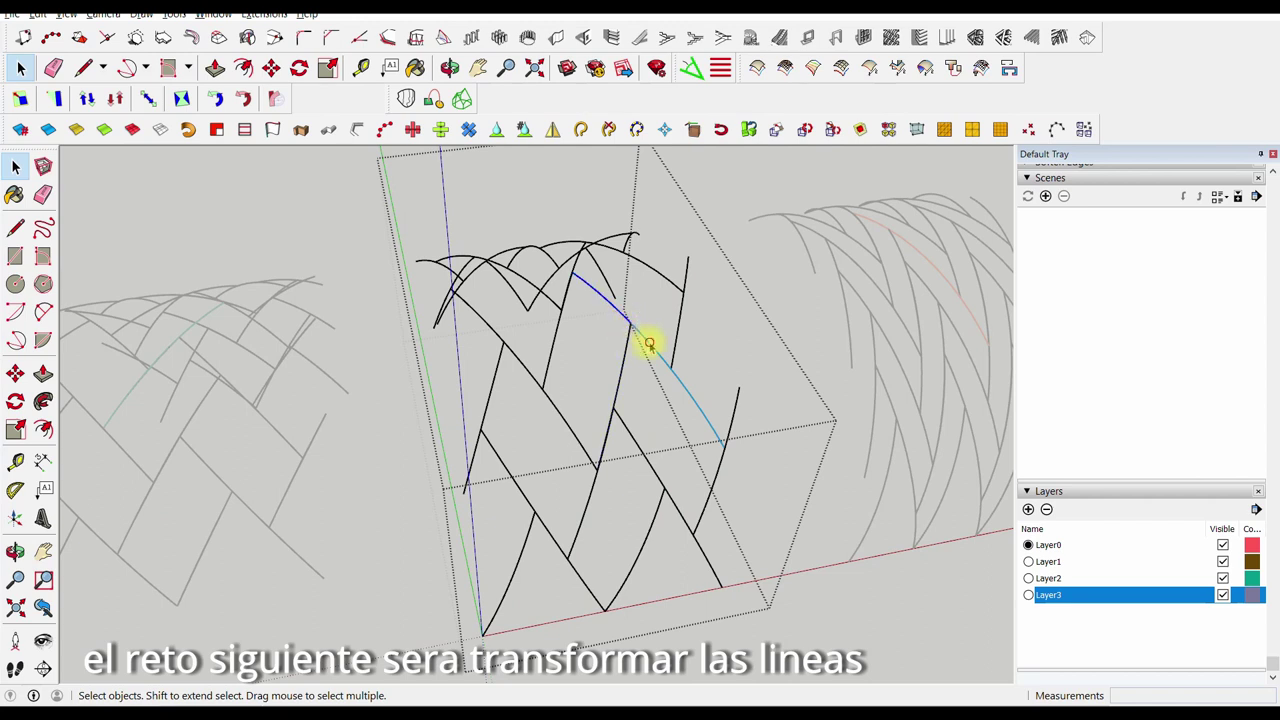
pyautogui.click(600, 334)
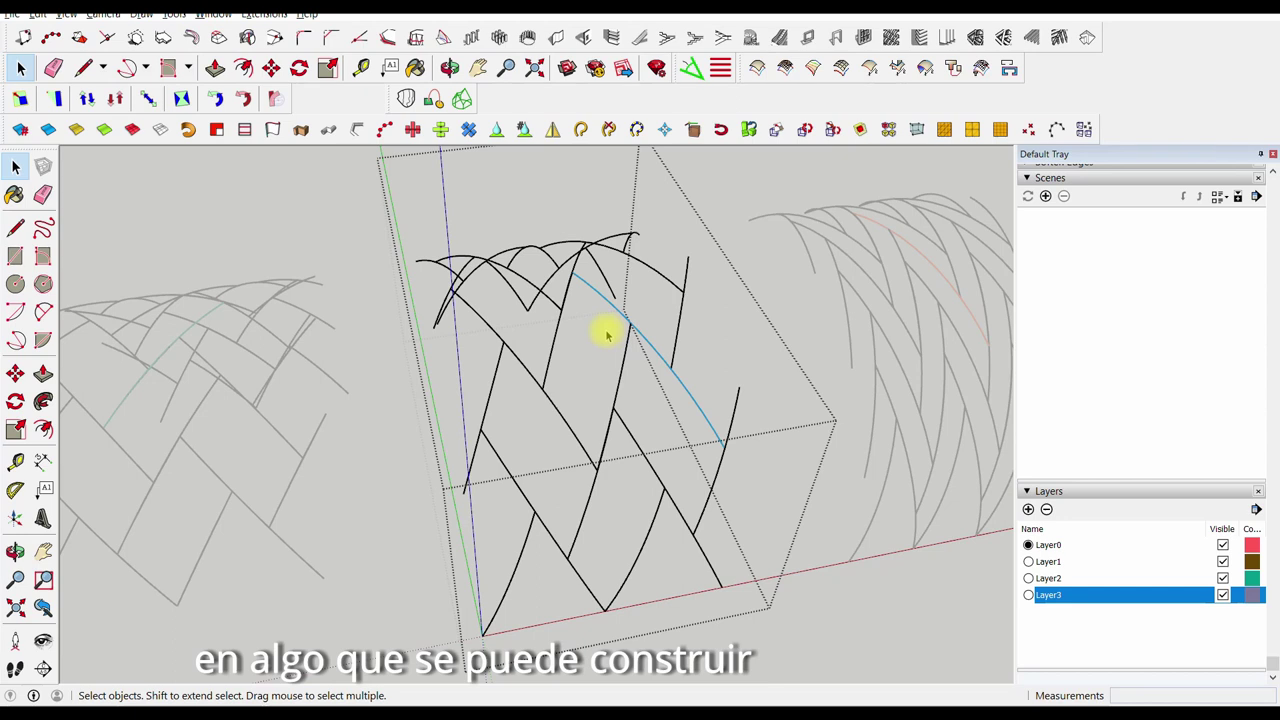
pyautogui.click(14, 229)
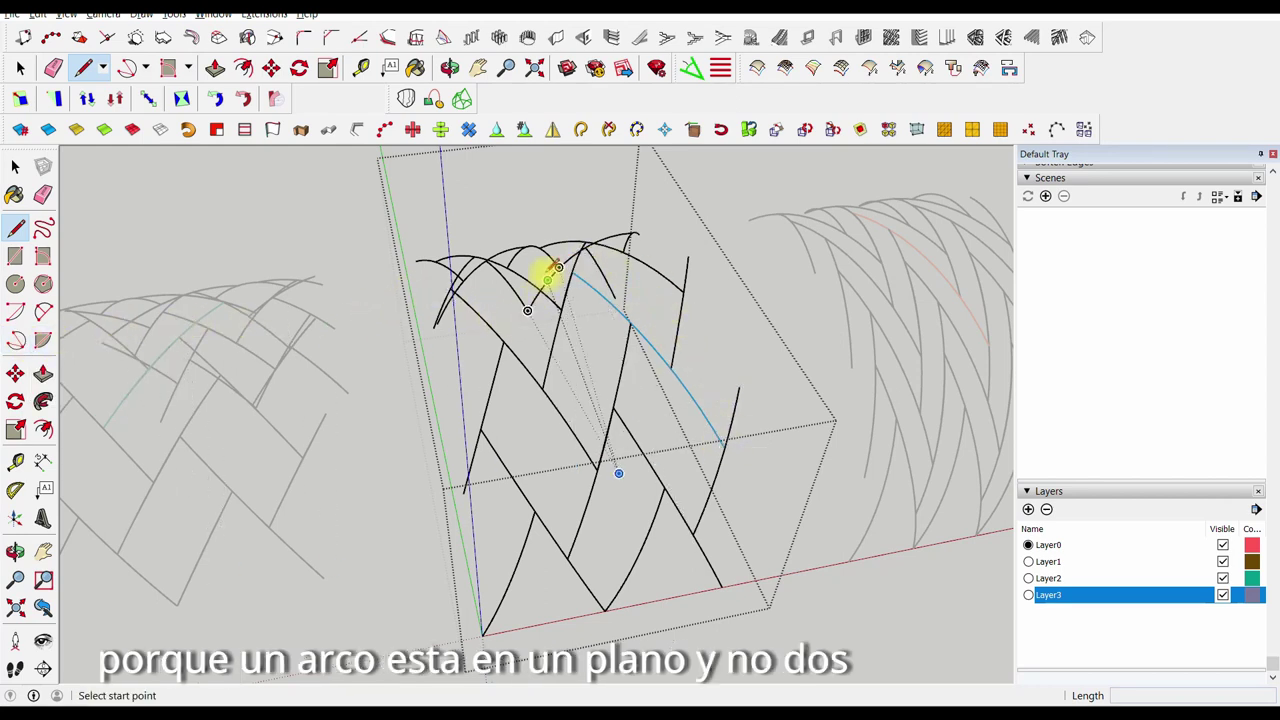
pyautogui.moveTo(572, 270); pyautogui.dragTo(722, 445)
# - Draw an edge from the arc's upper end to the lower vertex, closing a thin plank face
pyautogui.scroll(2, 722, 445)
pyautogui.moveTo(634, 380)
pyautogui.mouseDown(button='middle')
pyautogui.moveTo(686, 349)
pyautogui.moveTo(646, 248)
pyautogui.moveTo(623, 257)
pyautogui.moveTo(737, 357)
pyautogui.moveTo(786, 349)
pyautogui.moveTo(766, 280)
pyautogui.mouseUp(button='middle')
pyautogui.scroll(1, 737, 357)
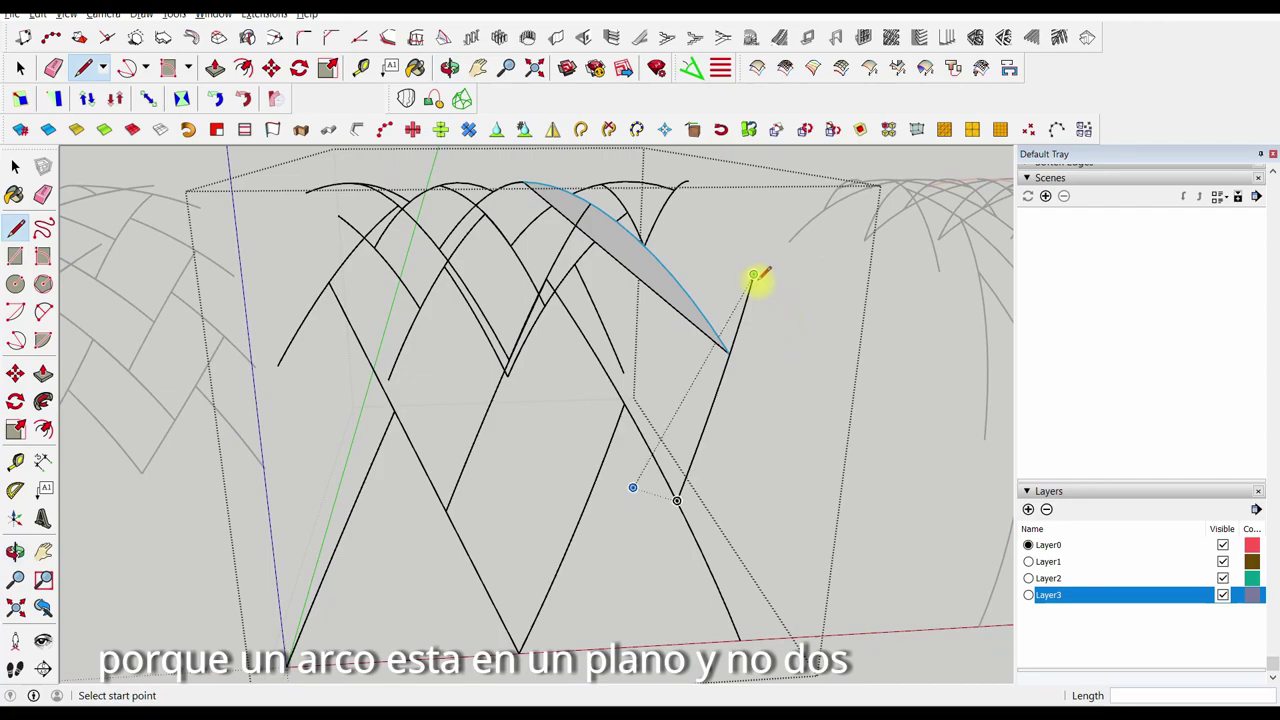
pyautogui.click(755, 275)
pyautogui.click(678, 499)
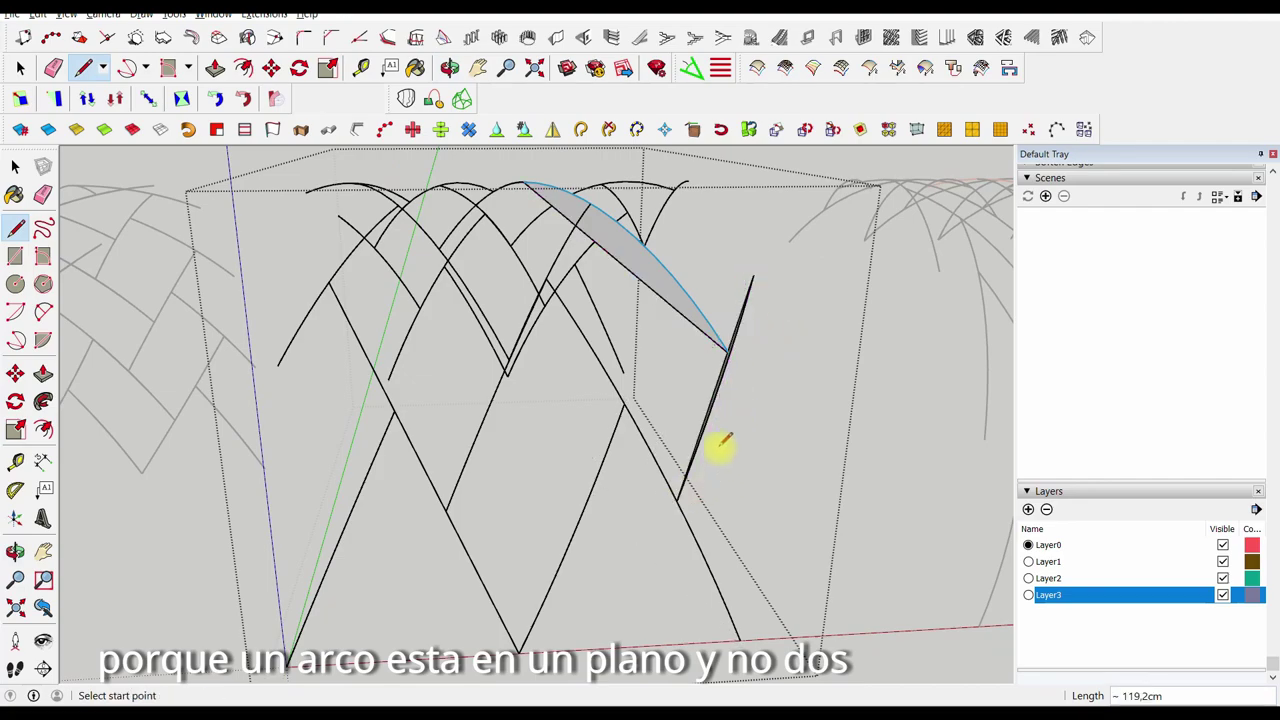
pyautogui.moveTo(720, 447); pyautogui.dragTo(440, 391, button='middle')
pyautogui.scroll(2, 434, 311)
pyautogui.moveTo(434, 311)
pyautogui.mouseDown(button='middle')
pyautogui.moveTo(399, 294)
pyautogui.moveTo(443, 320)
pyautogui.mouseUp(button='middle')
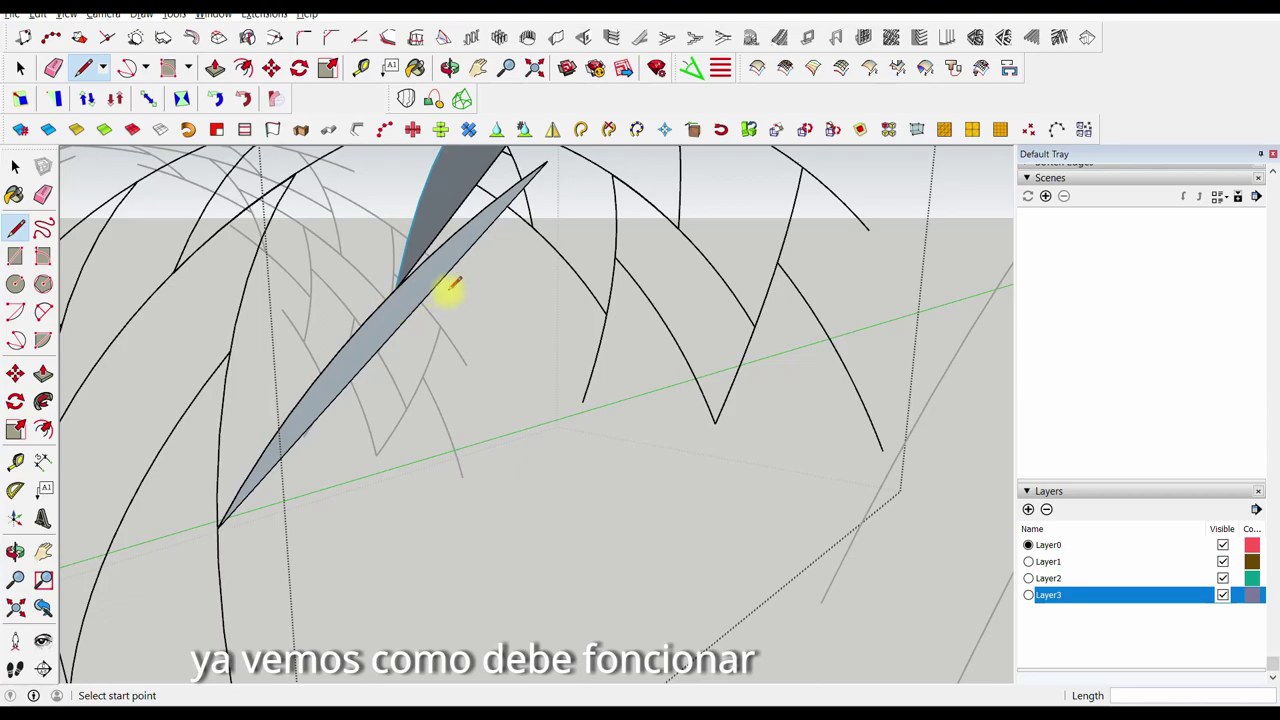
pyautogui.scroll(-5, 449, 289)
pyautogui.moveTo(449, 286); pyautogui.dragTo(620, 329, button='middle')
# - Exit the middle lattice group, then select and deselect the middle arc group
pyautogui.scroll(-4, 605, 328)
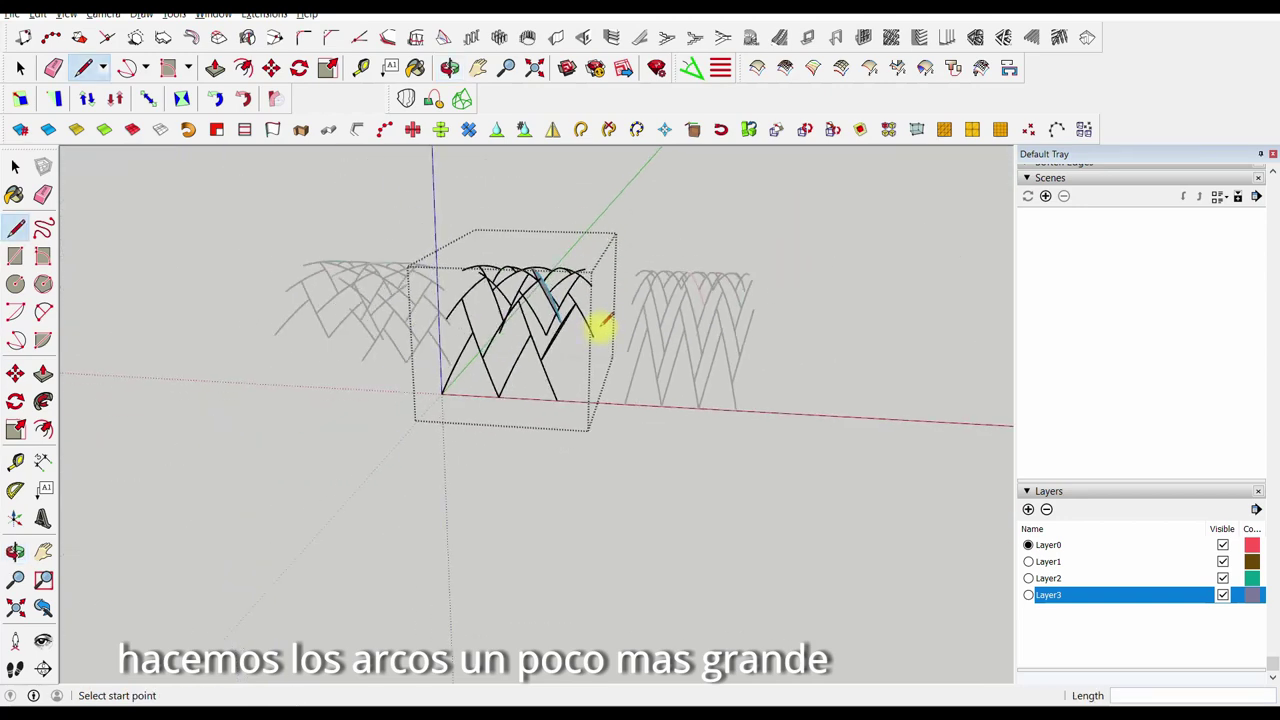
pyautogui.click(15, 166)
pyautogui.click(242, 282)
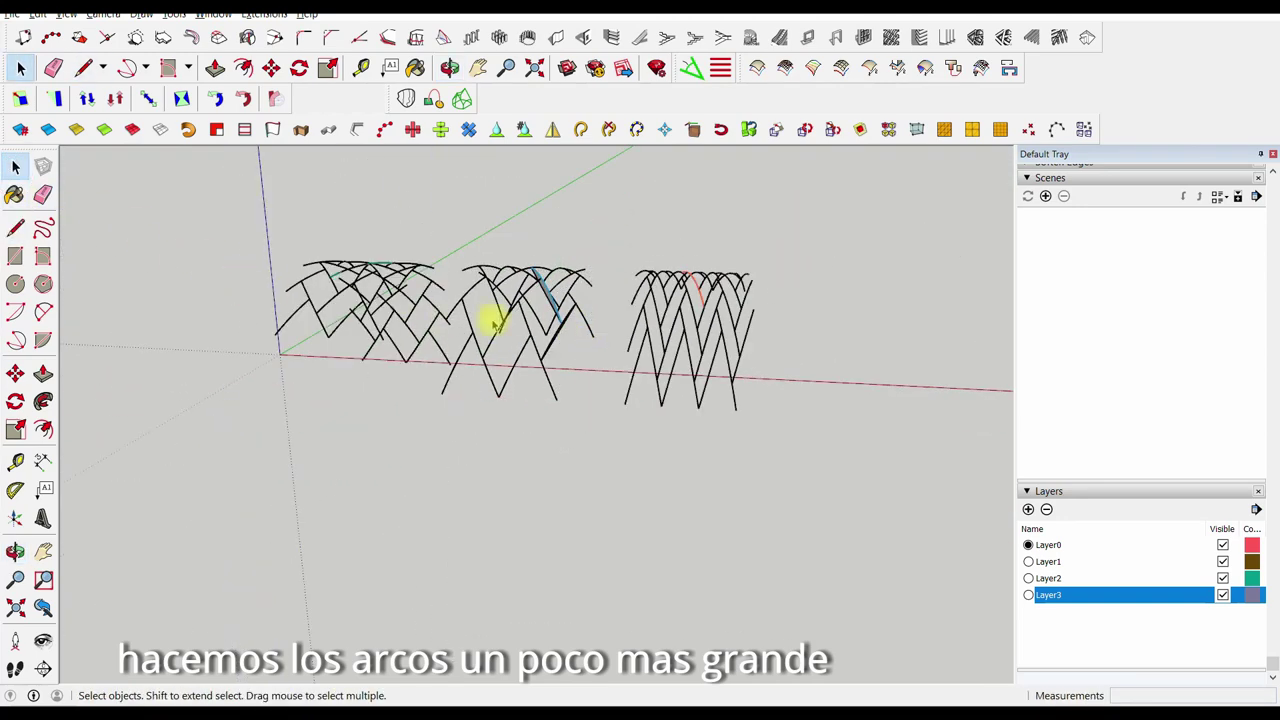
pyautogui.moveTo(496, 328); pyautogui.dragTo(566, 294, button='middle')
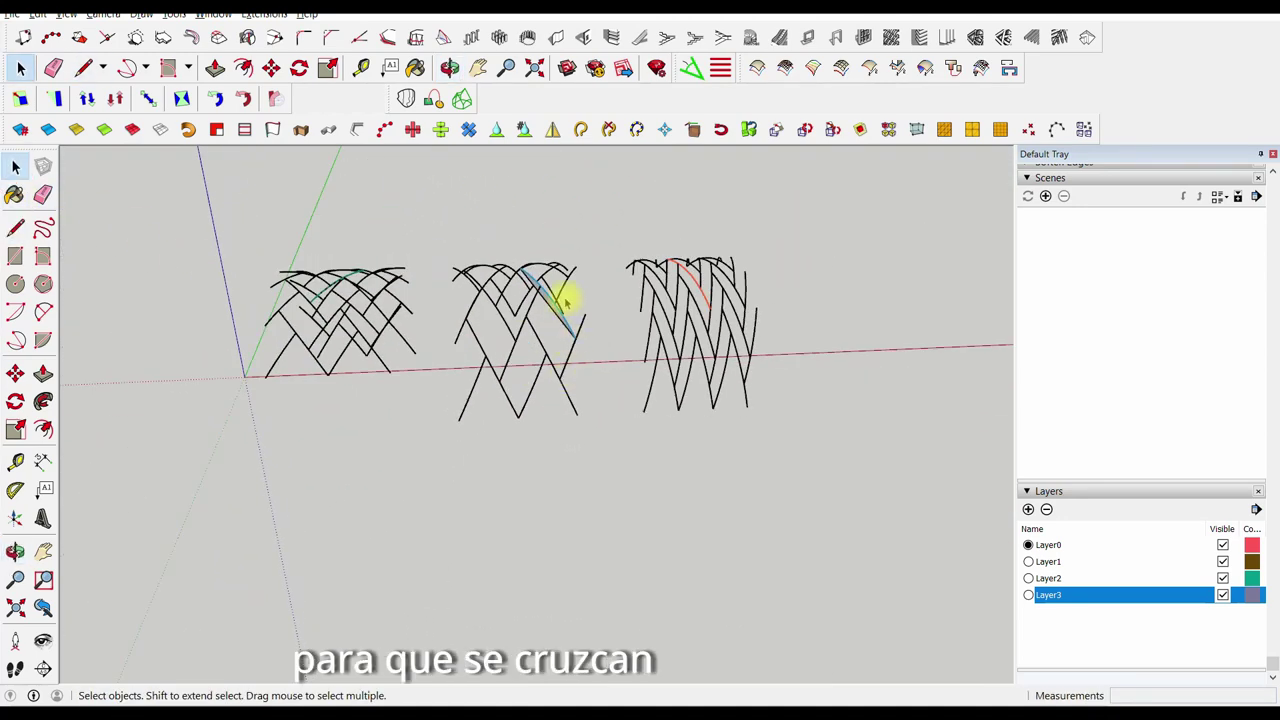
pyautogui.scroll(3, 571, 263)
pyautogui.click(576, 263)
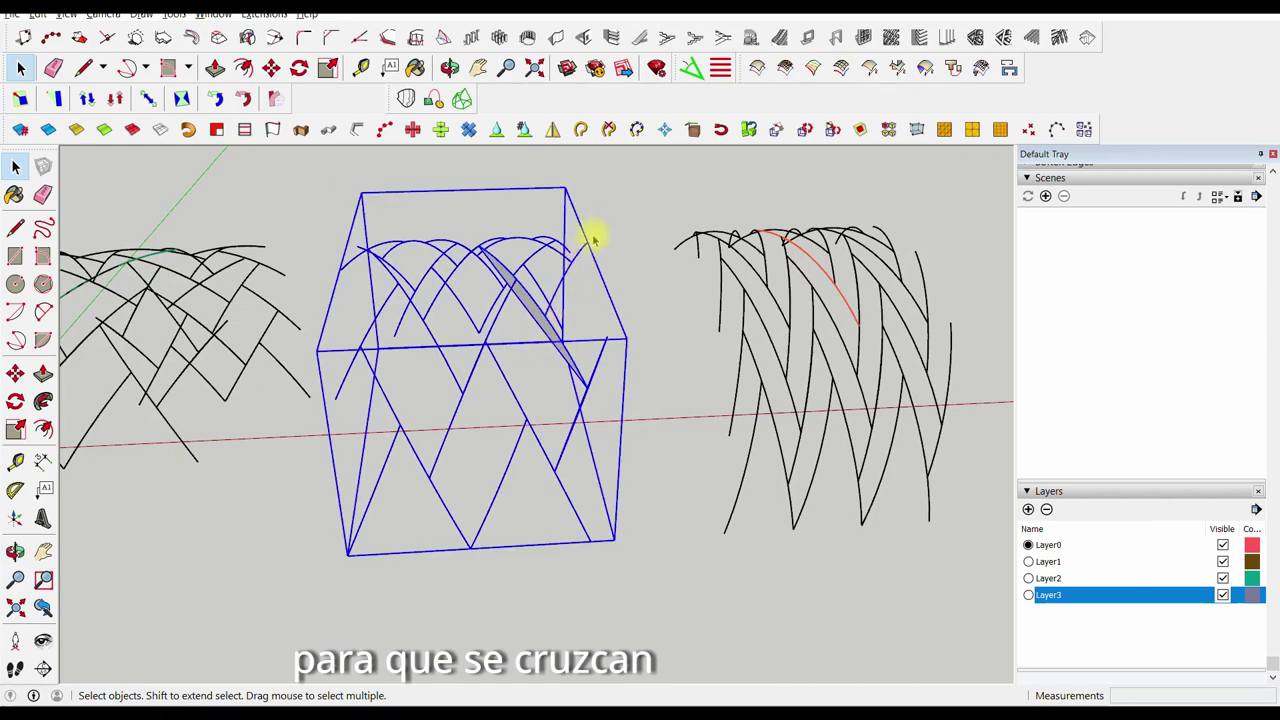
pyautogui.click(603, 229)
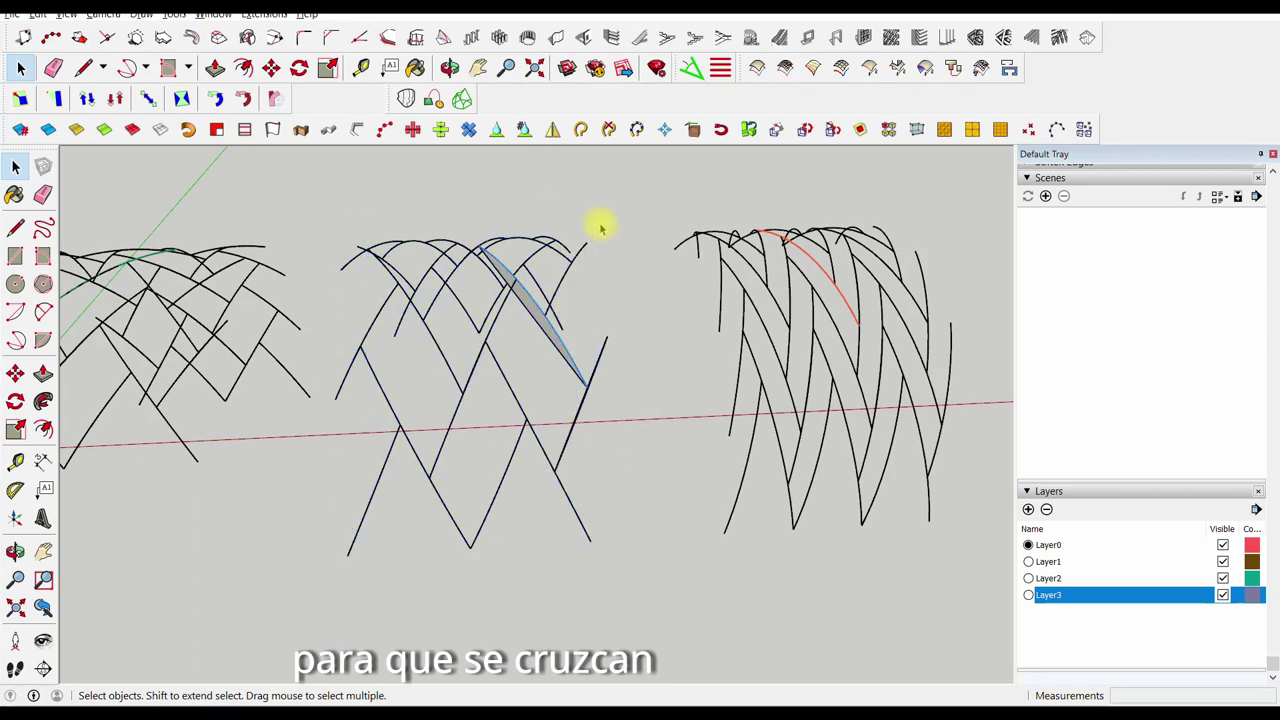
# - Orbit around the plank vault and recolour its Stacy_Shoe material pale yellow
pyautogui.moveTo(577, 303); pyautogui.dragTo(414, 266, button='middle')
pyautogui.scroll(-3, 414, 266)
pyautogui.scroll(3, 472, 270)
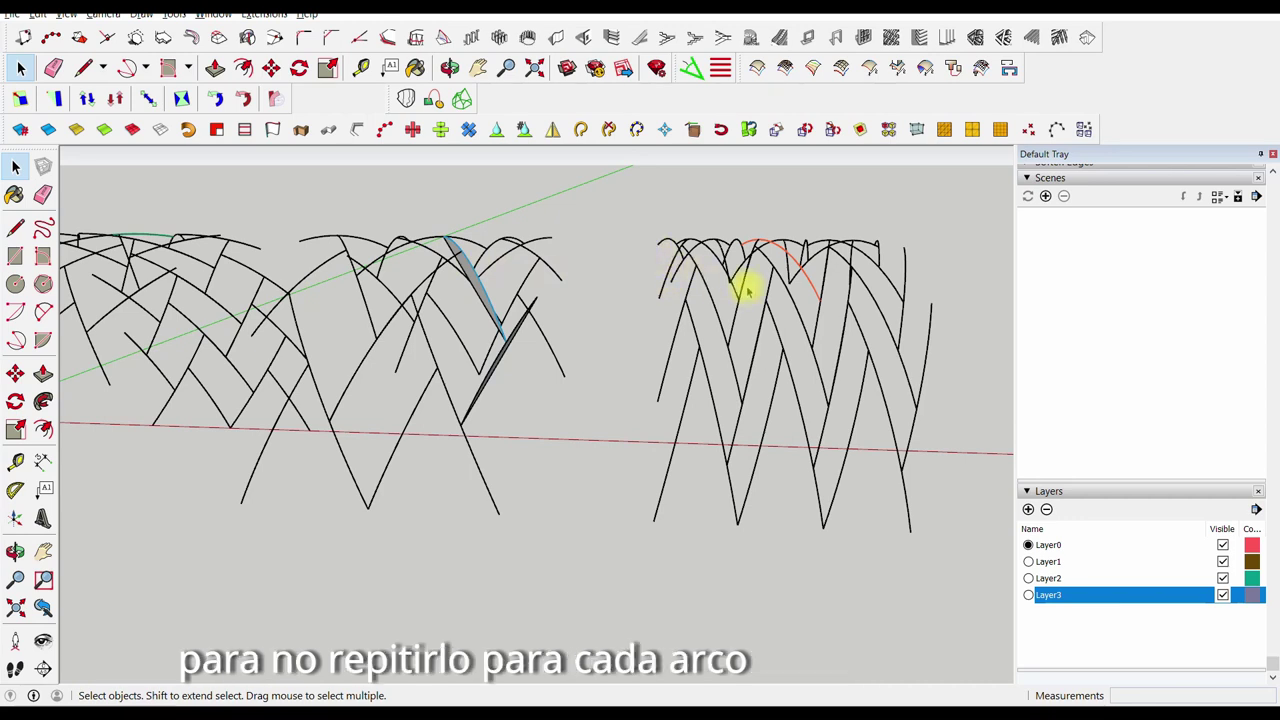
pyautogui.moveTo(791, 340); pyautogui.dragTo(754, 331, button='middle')
pyautogui.scroll(-5, 757, 329)
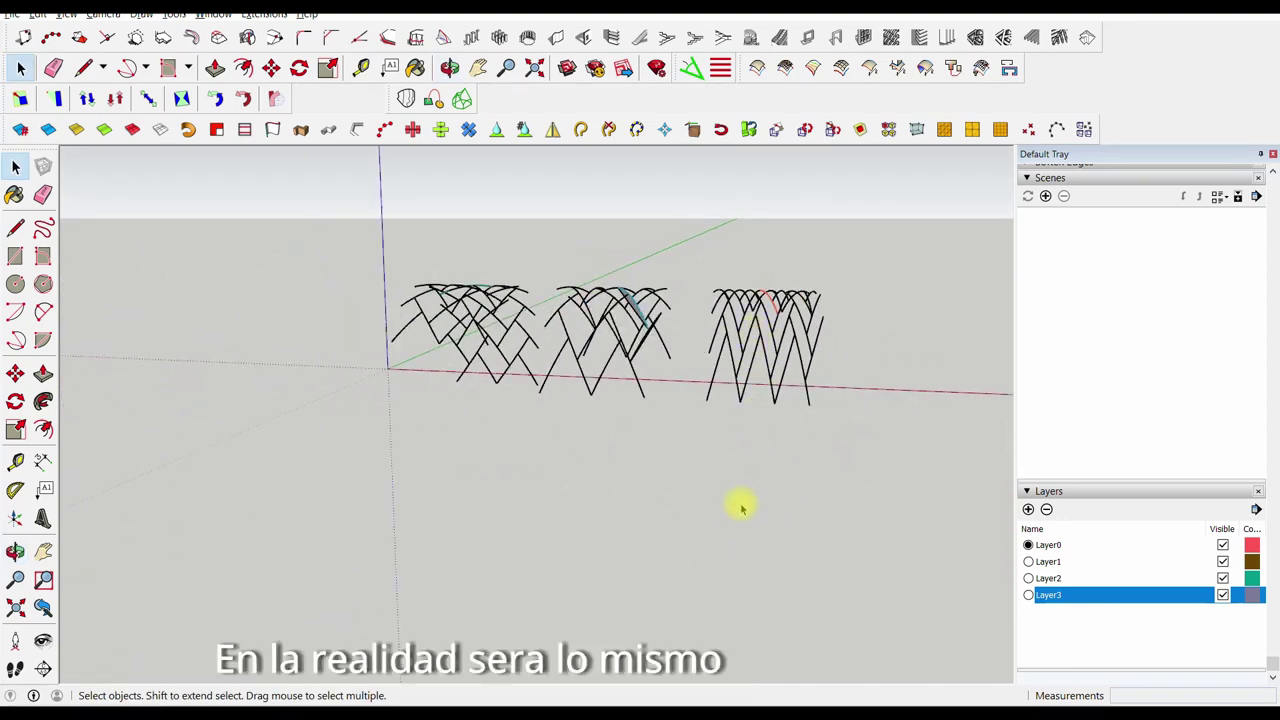
pyautogui.scroll(2, 684, 428)
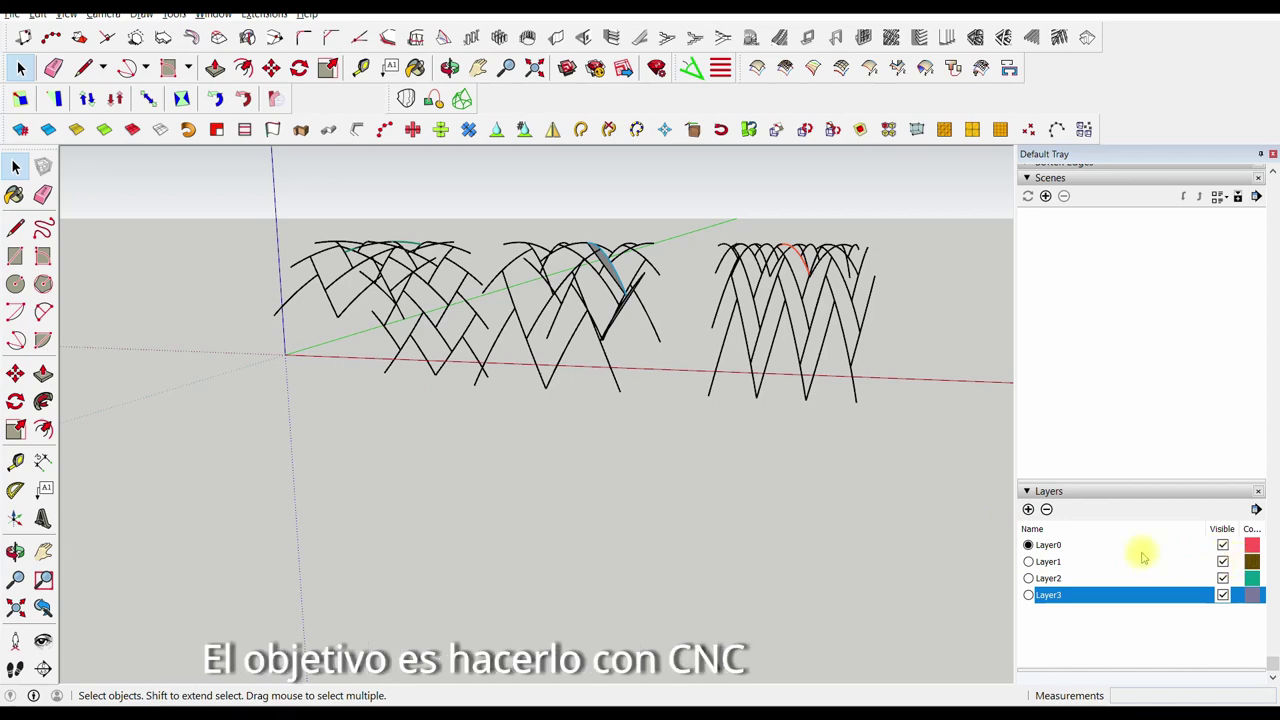
pyautogui.moveTo(917, 489); pyautogui.dragTo(777, 580, button='middle')
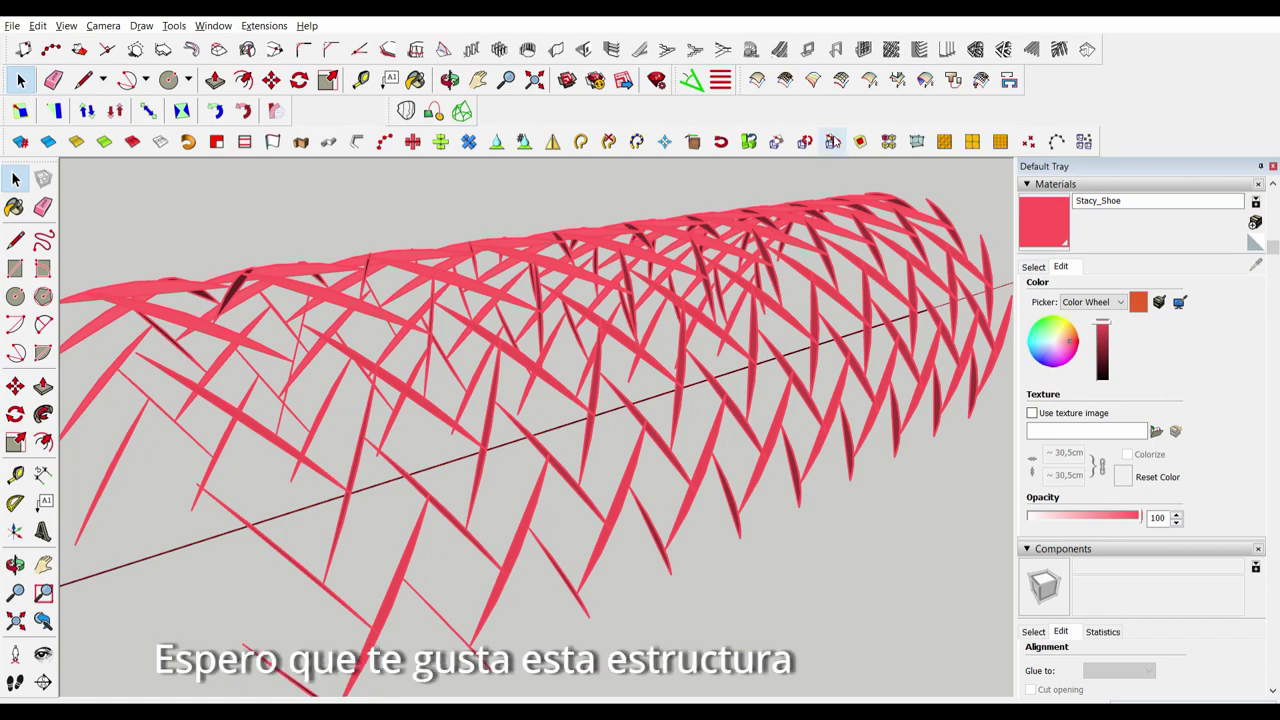
pyautogui.moveTo(1068, 342); pyautogui.dragTo(1059, 322)
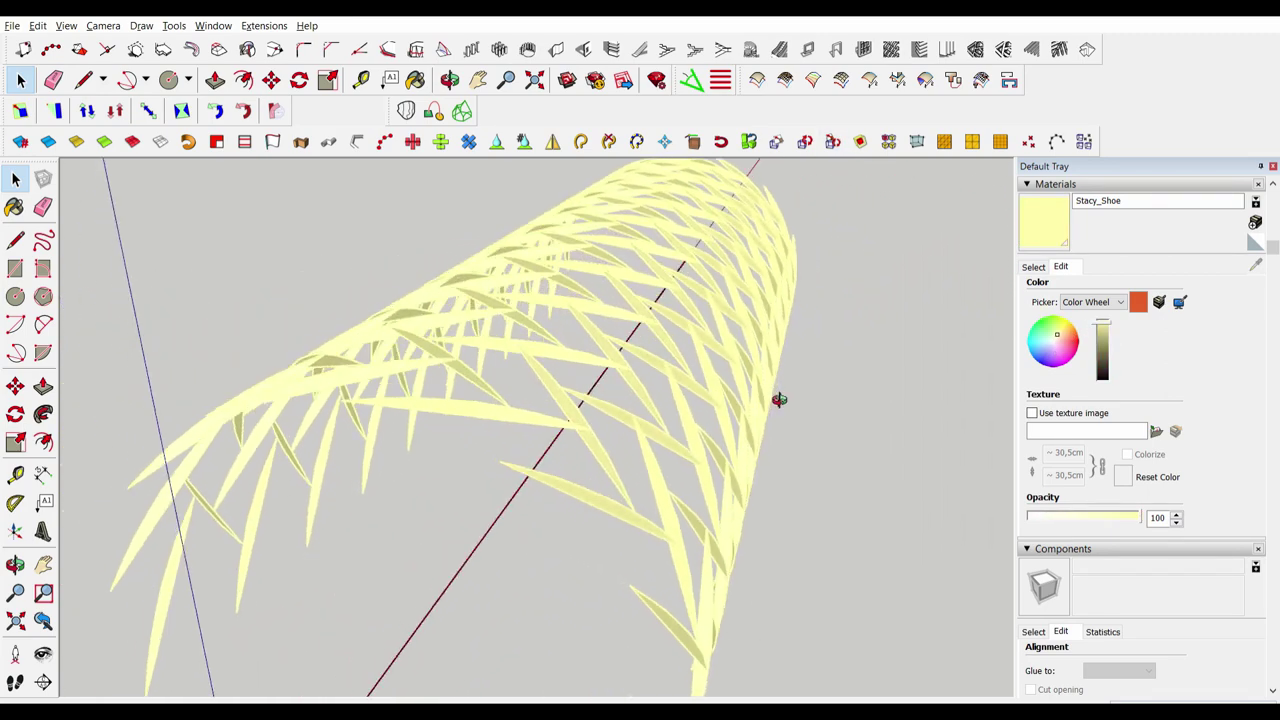